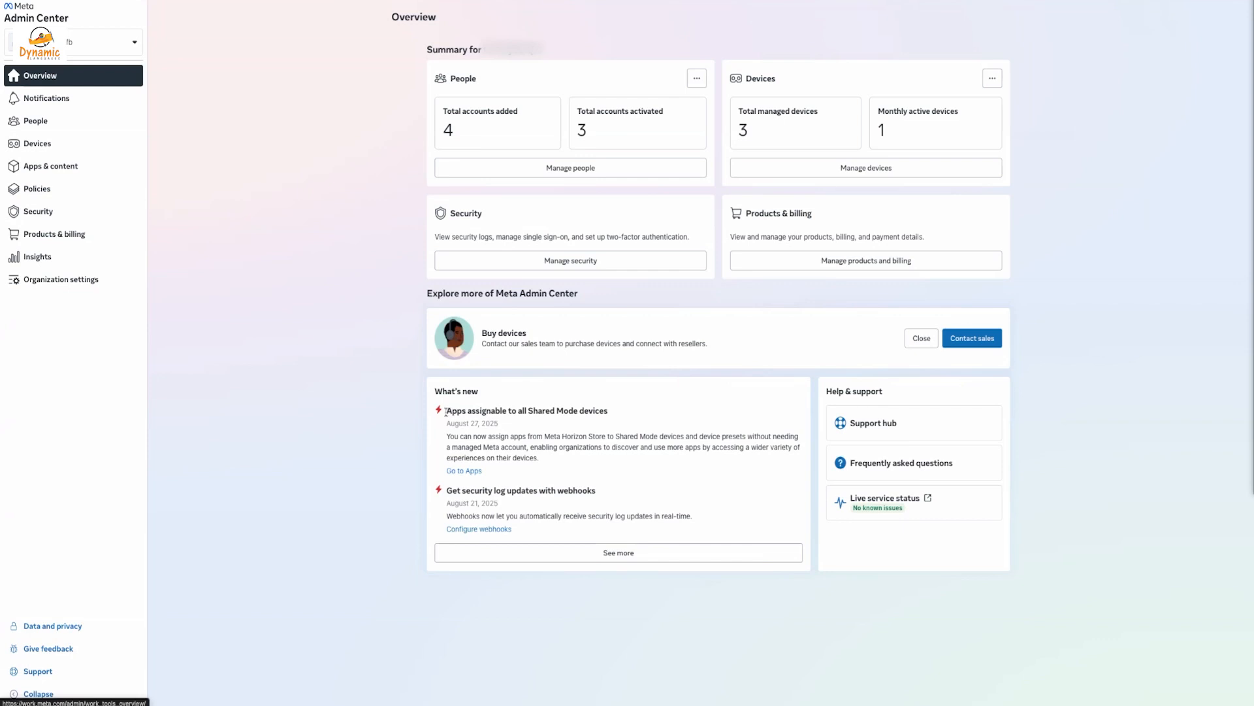
Read through the full list of What's New announcements, then close it
drag(446, 412, 513, 410)
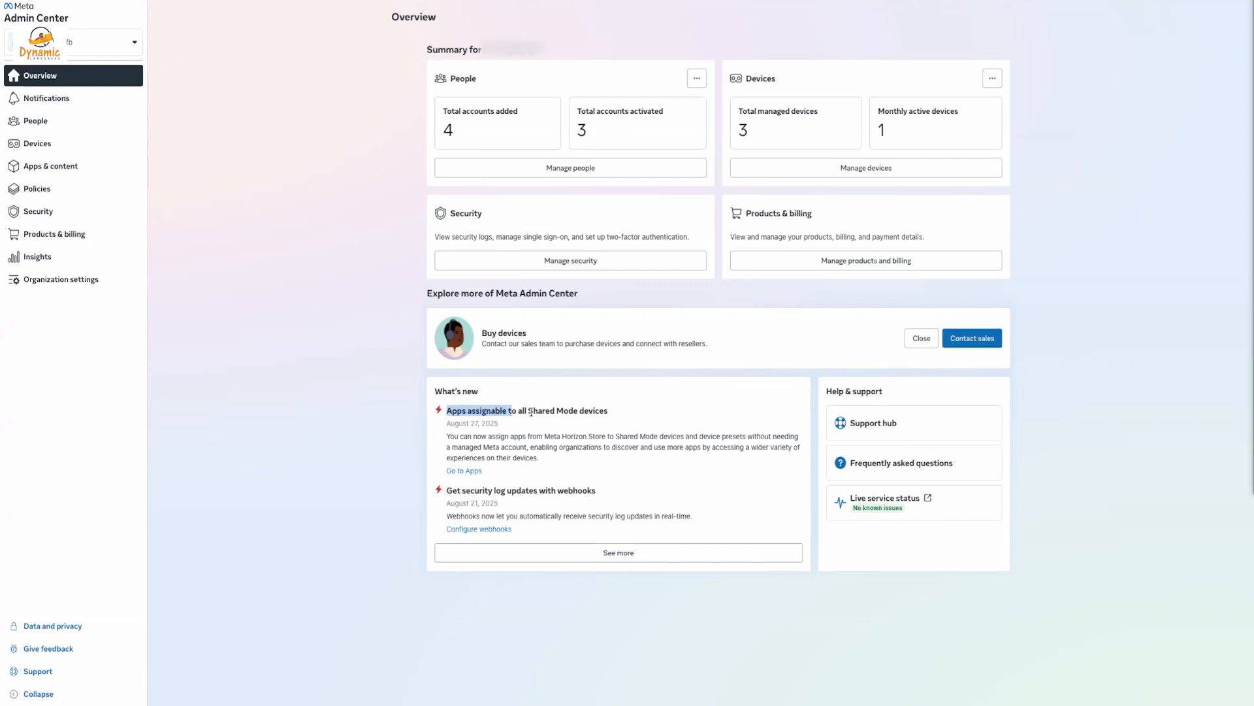
click(531, 411)
click(590, 554)
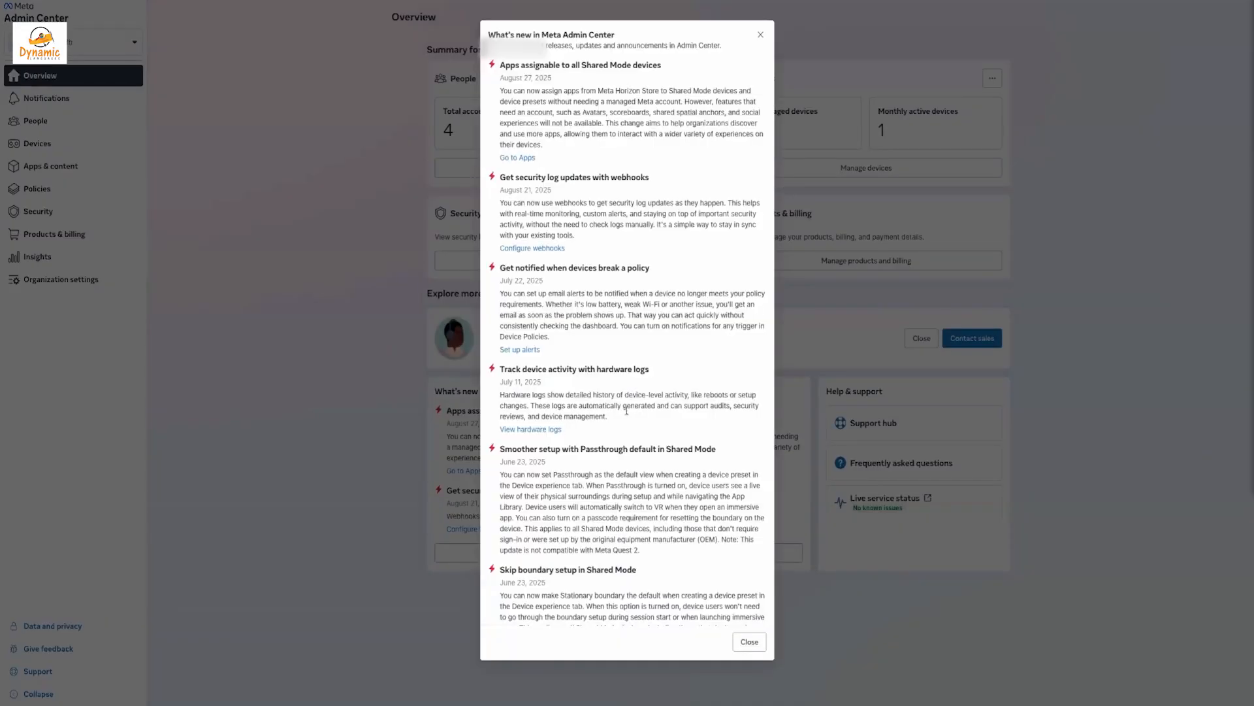
scroll(625, 418, down, 15)
scroll(628, 413, down, 20)
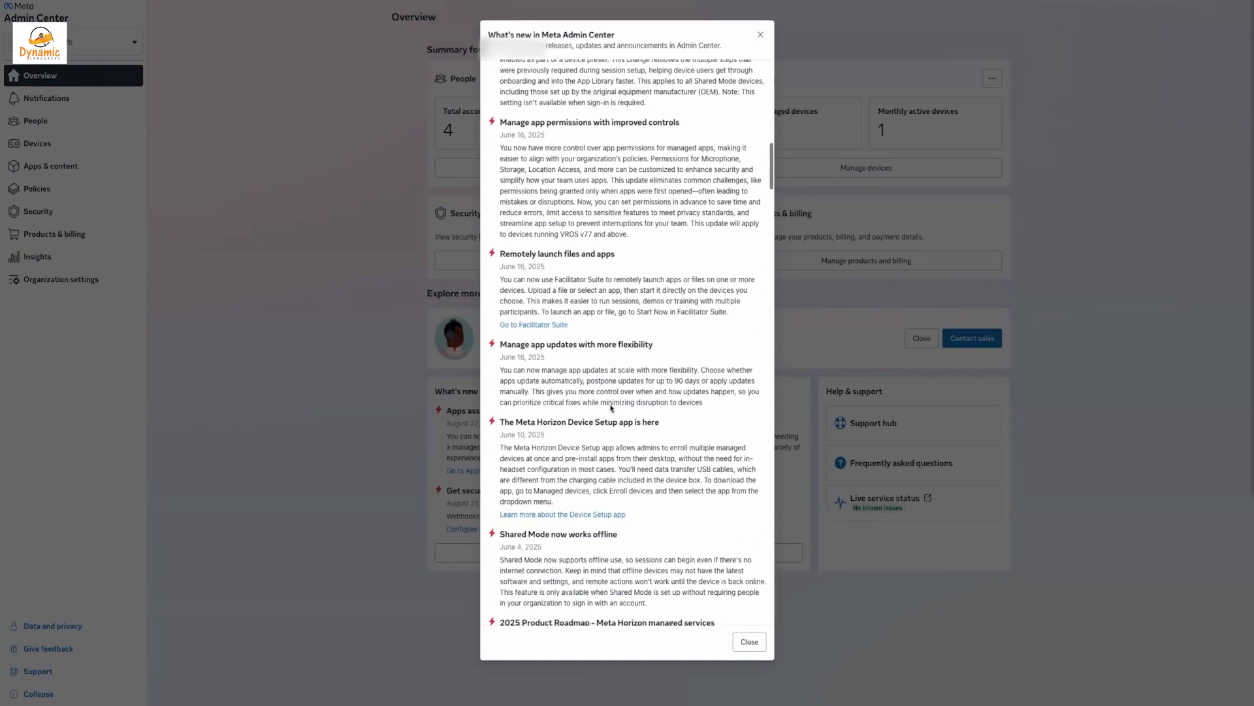
scroll(611, 408, up, 20)
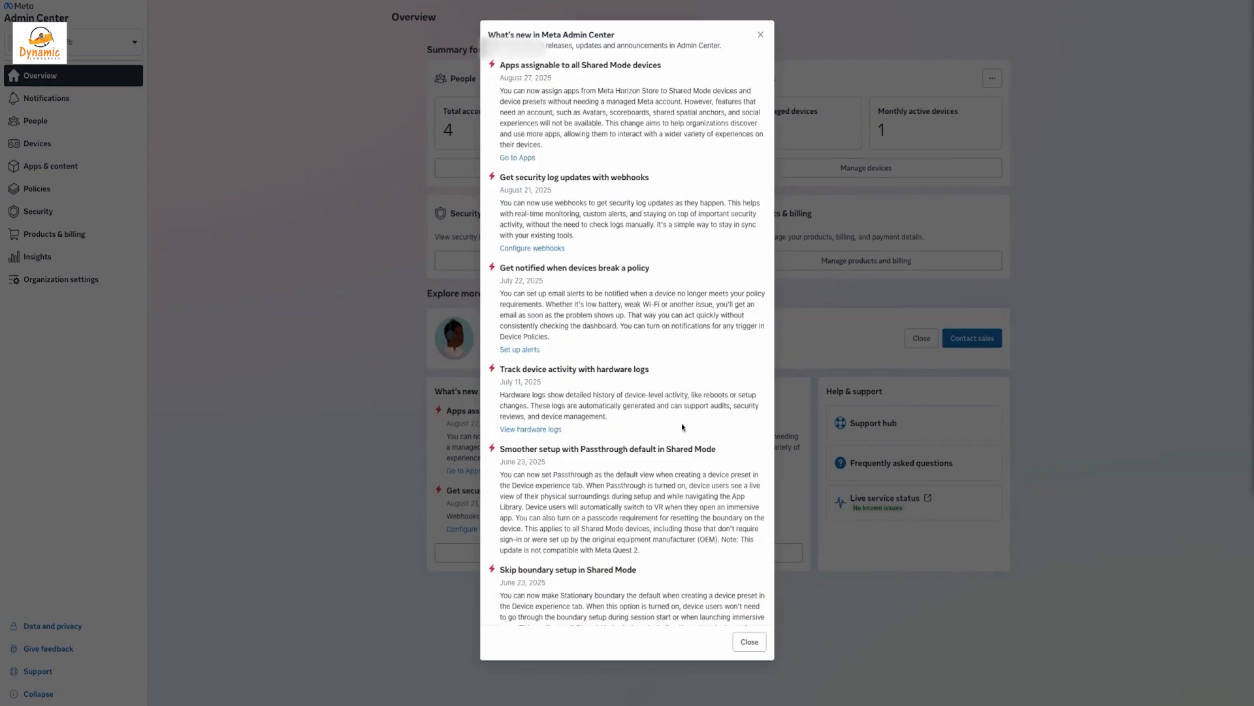
click(373, 384)
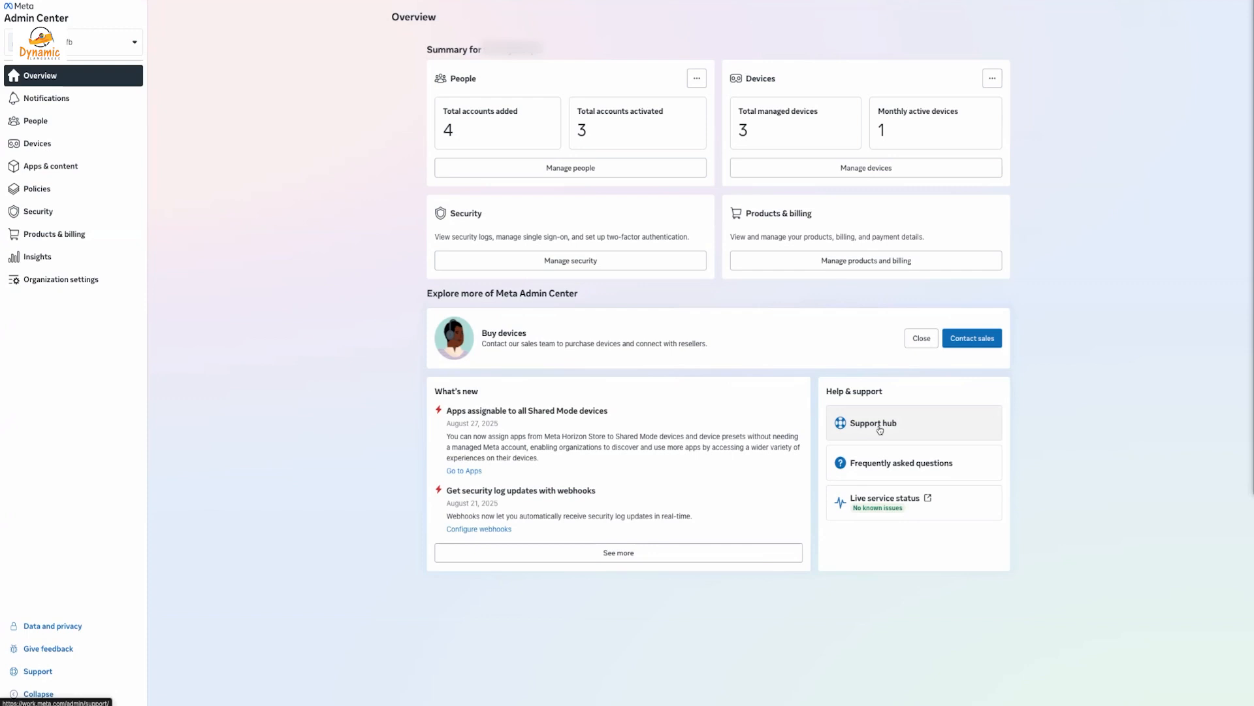
click(892, 465)
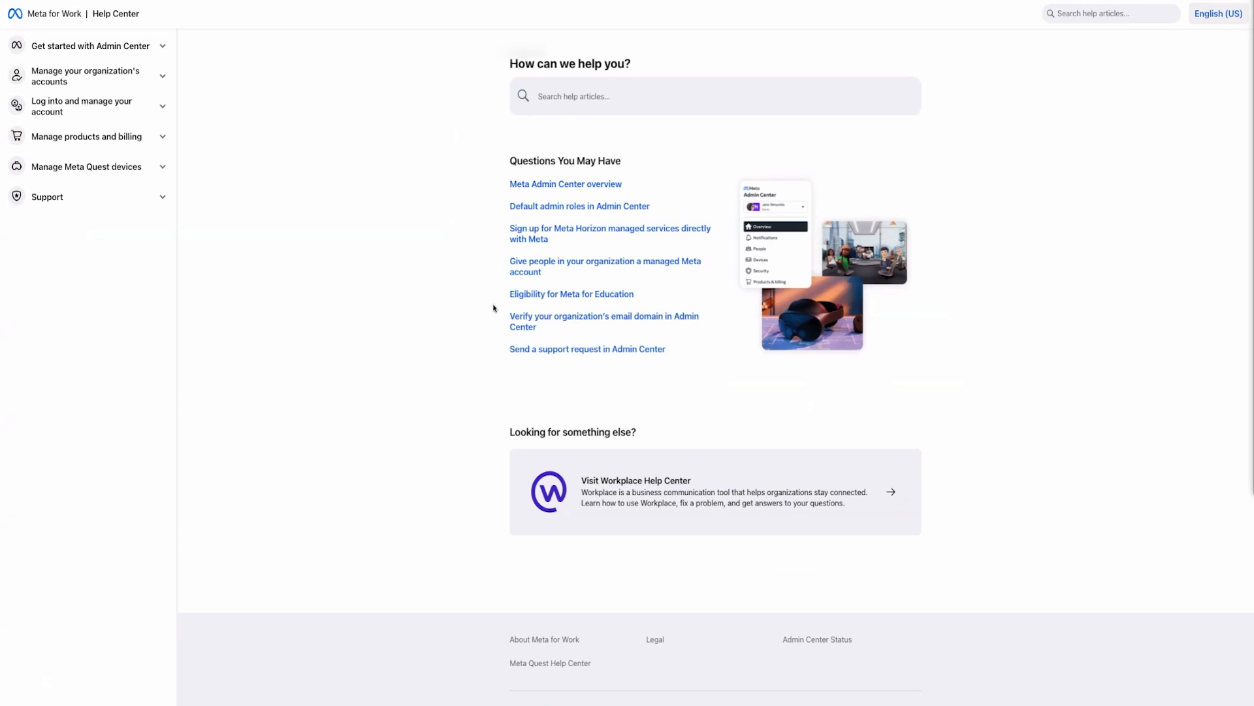
click(164, 77)
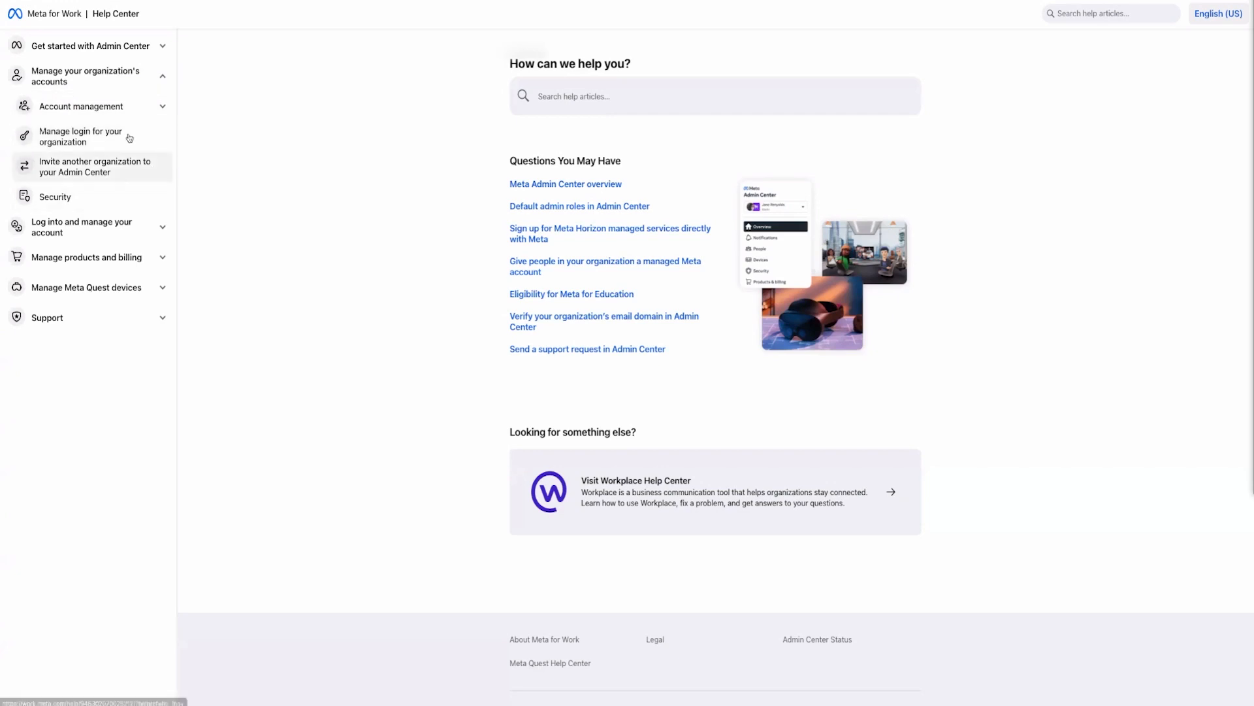
click(107, 116)
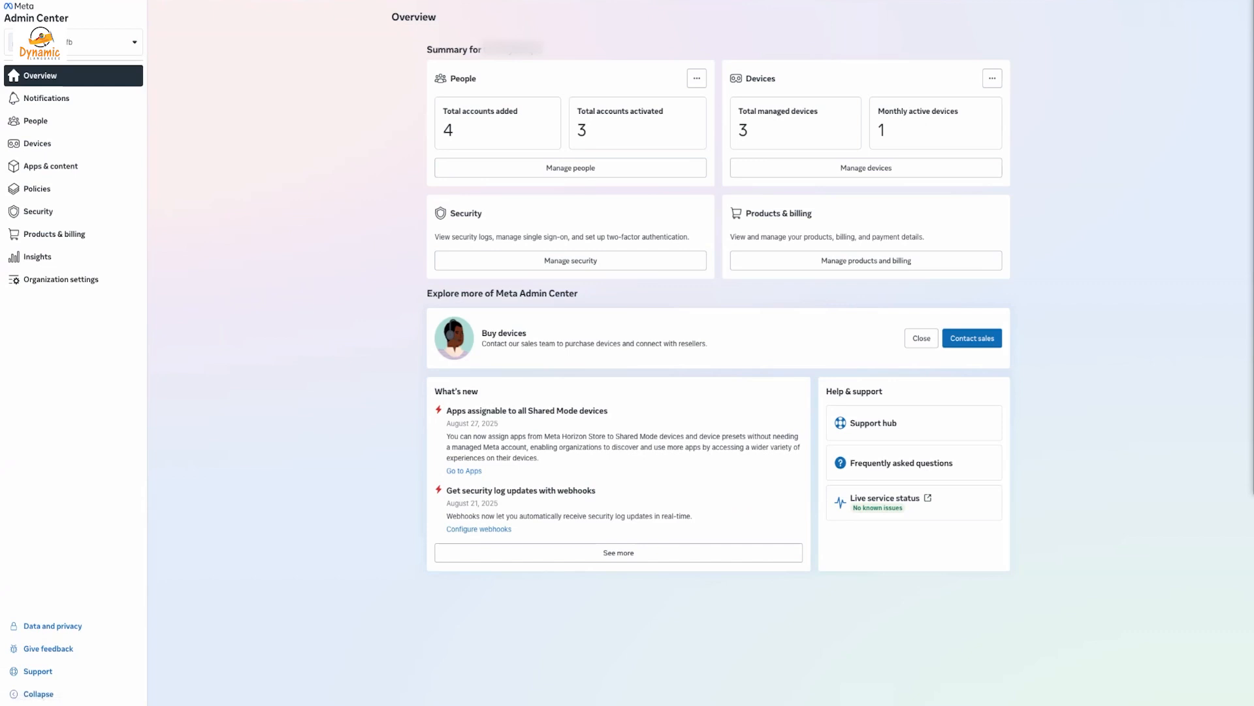
click(39, 120)
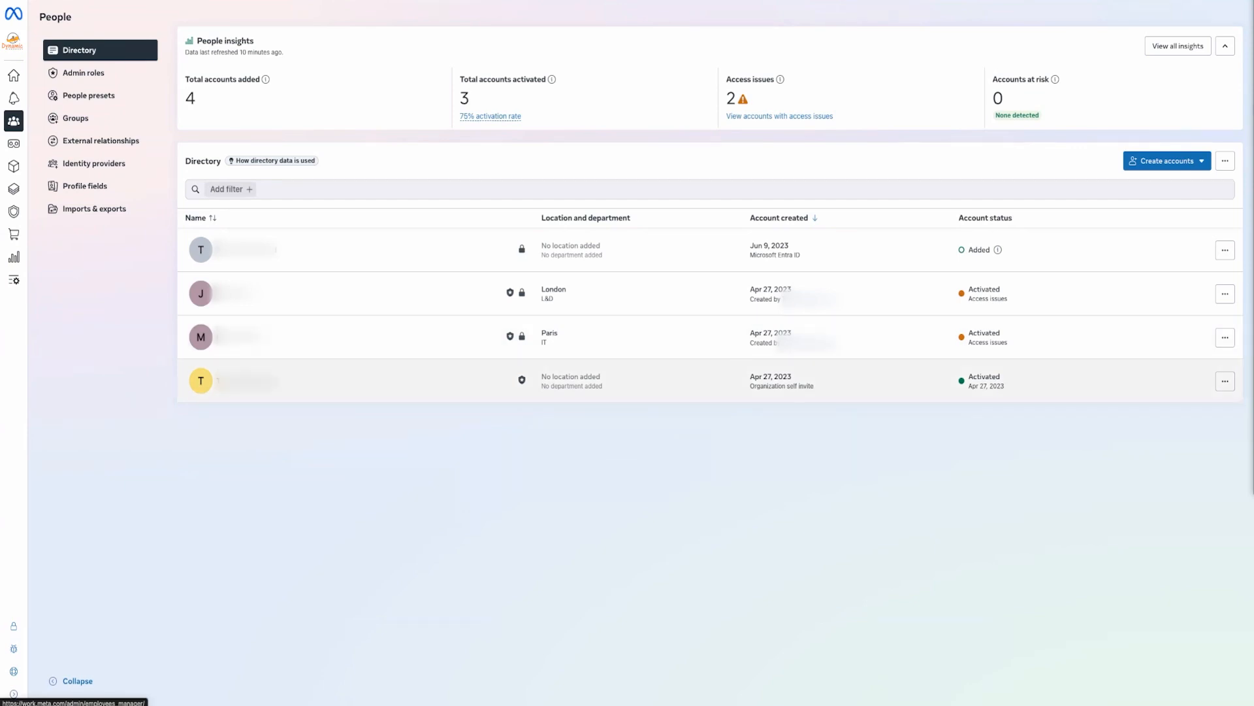
Check the Create accounts options without choosing one, then show the Identity providers list
click(1164, 162)
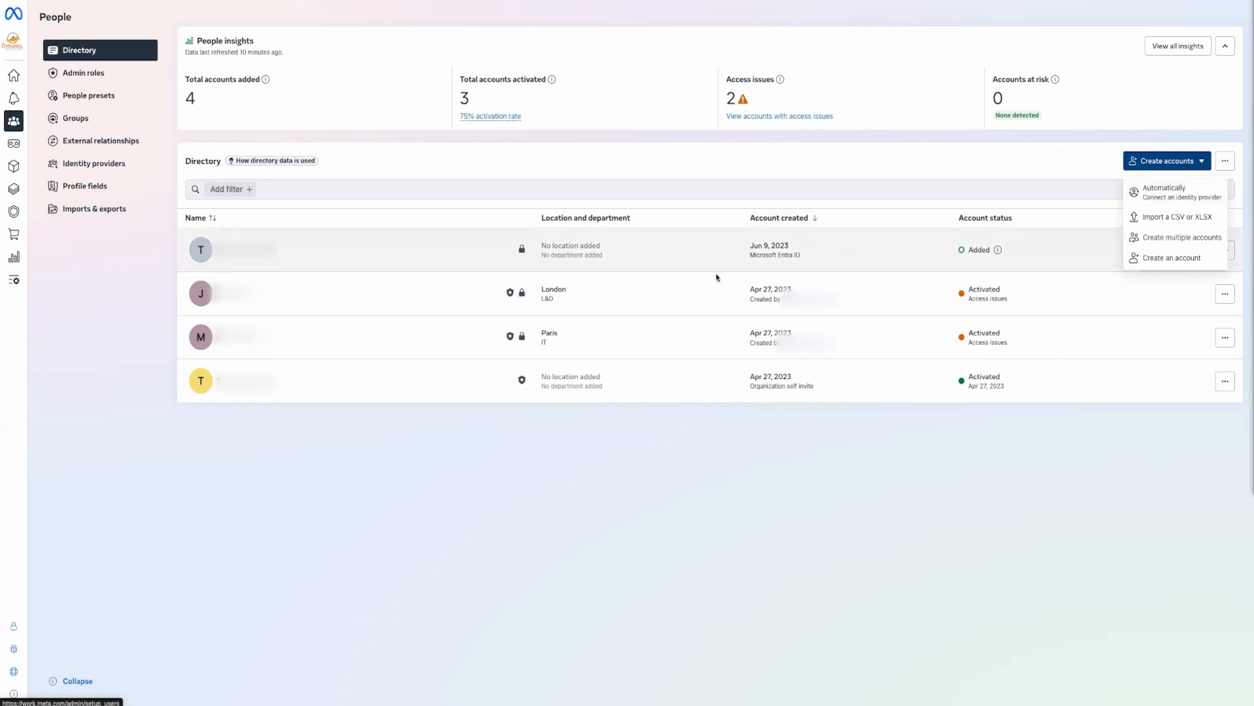
click(753, 254)
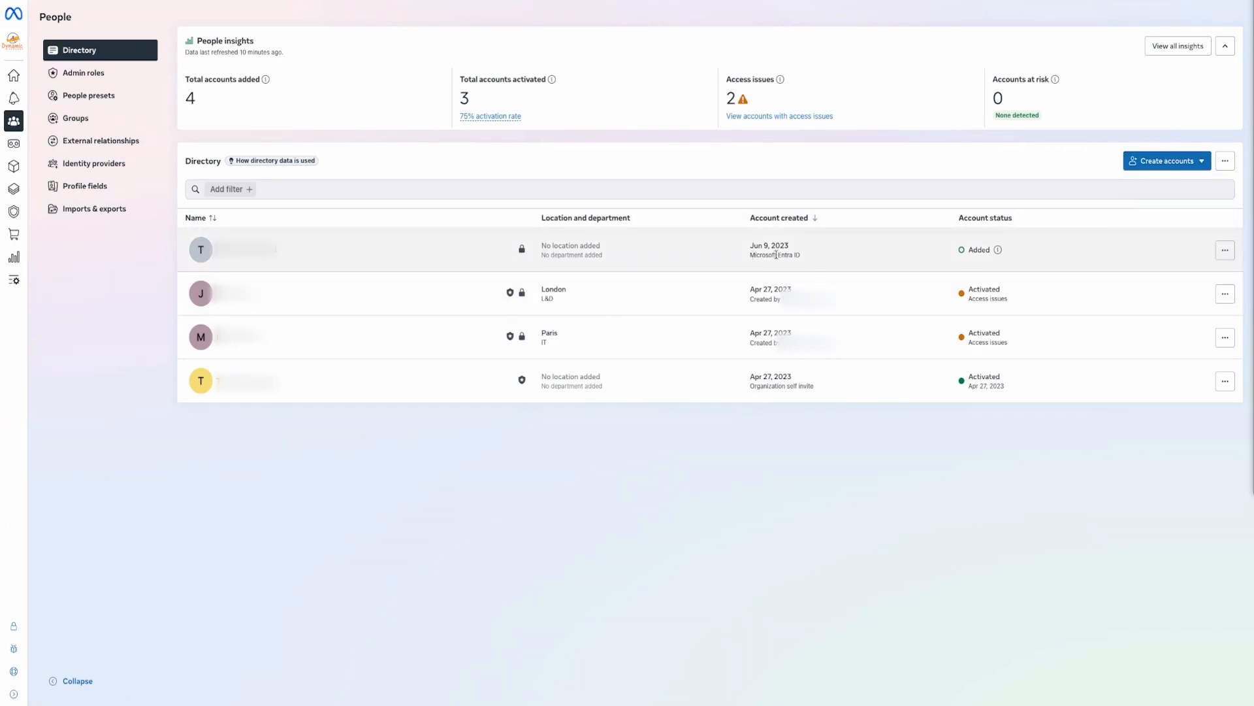
click(103, 164)
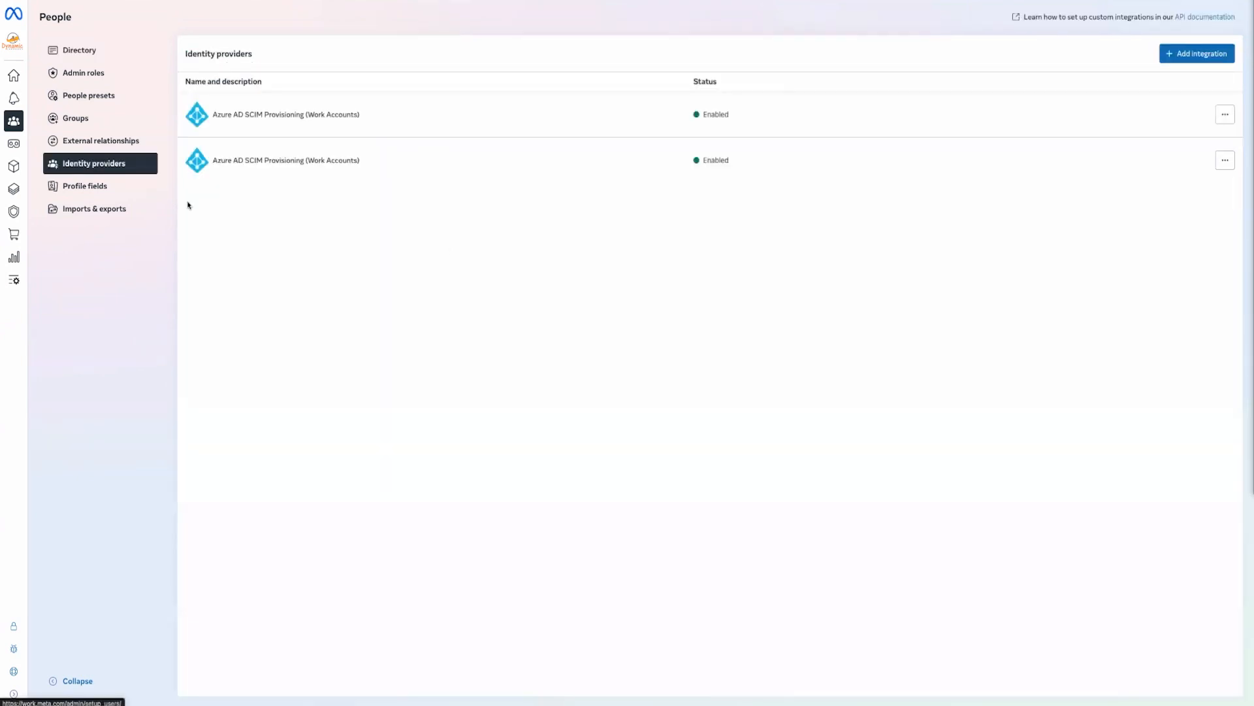
Review the identity provider integration choices without connecting one, then go back to Directory
click(1206, 58)
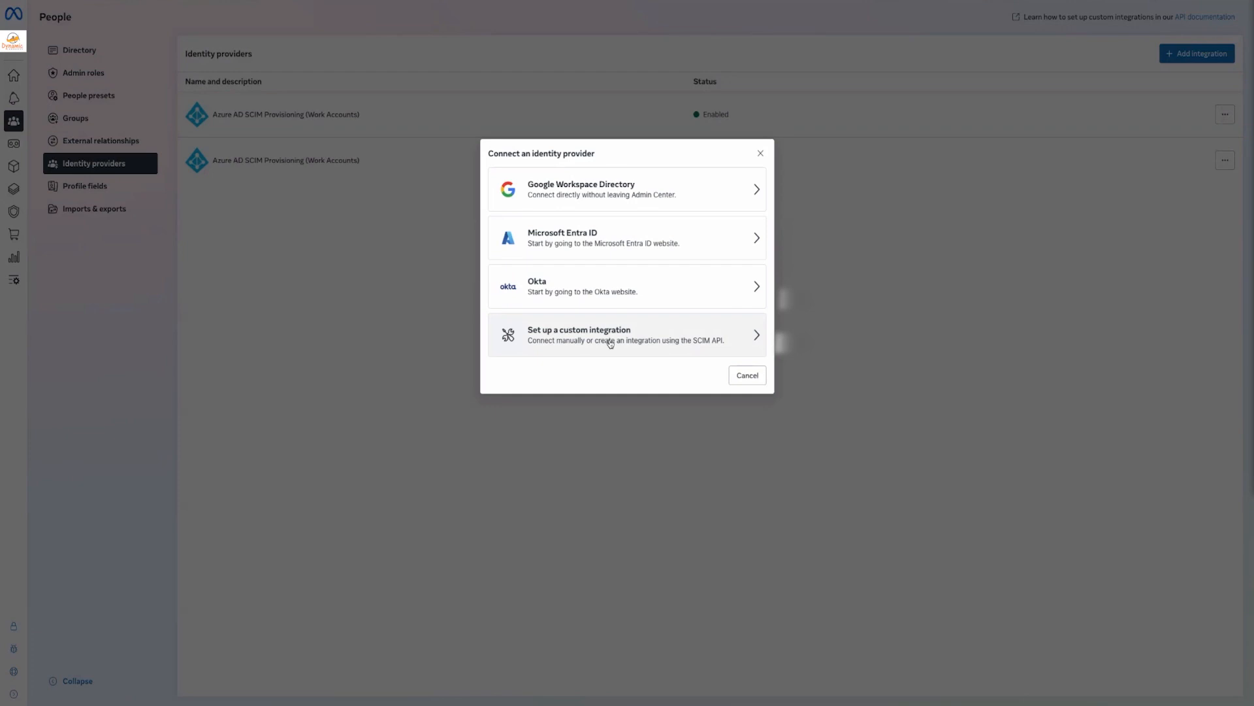
click(855, 283)
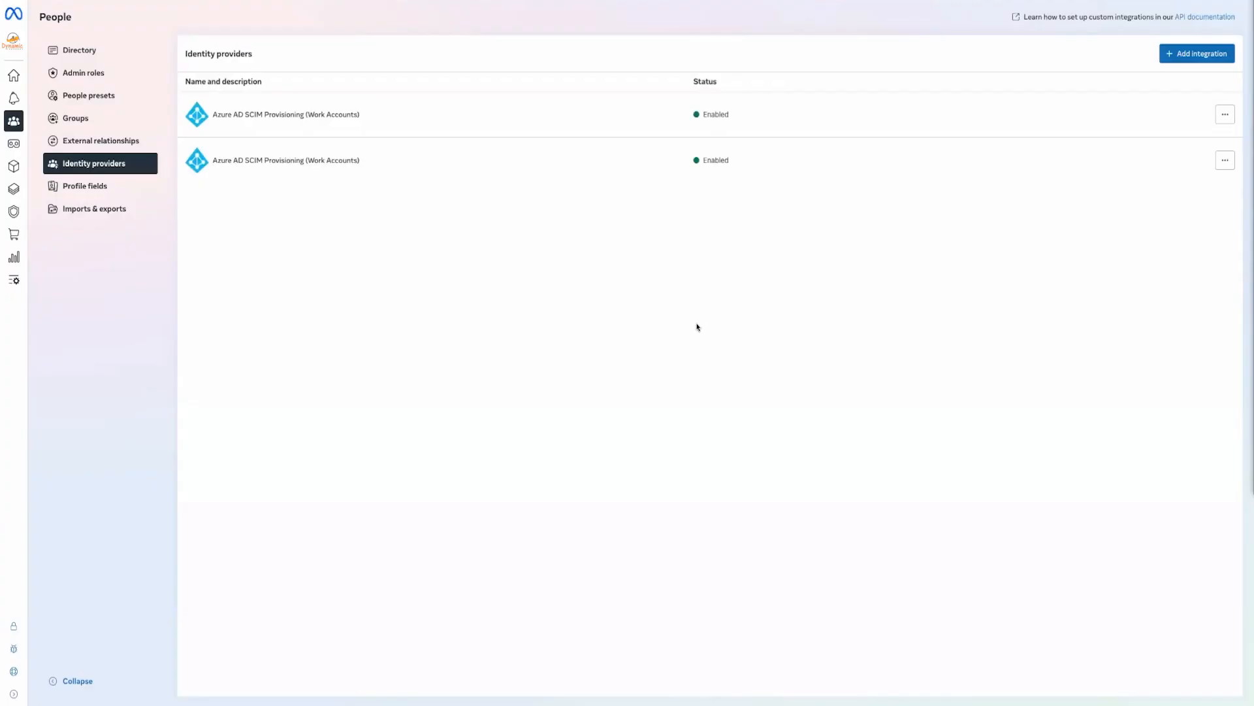
click(79, 50)
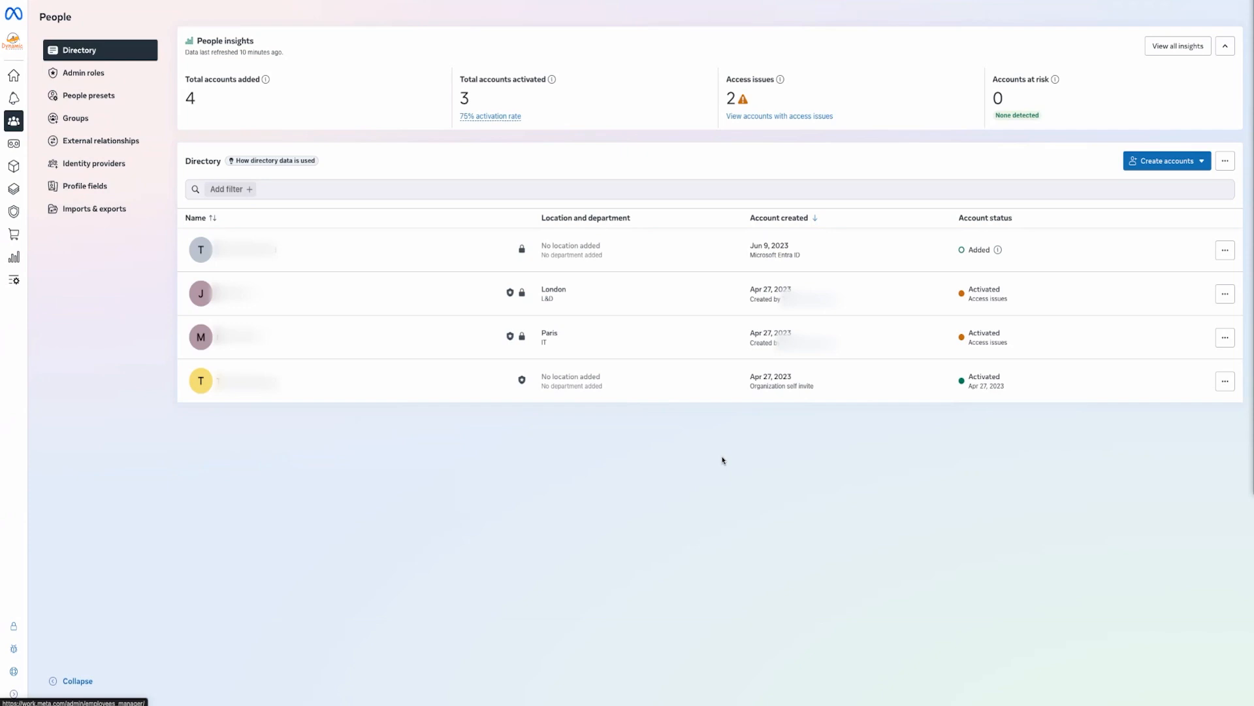
Start a single new account, cancel it unsaved, and go to Security's Single sign-on settings
click(1169, 161)
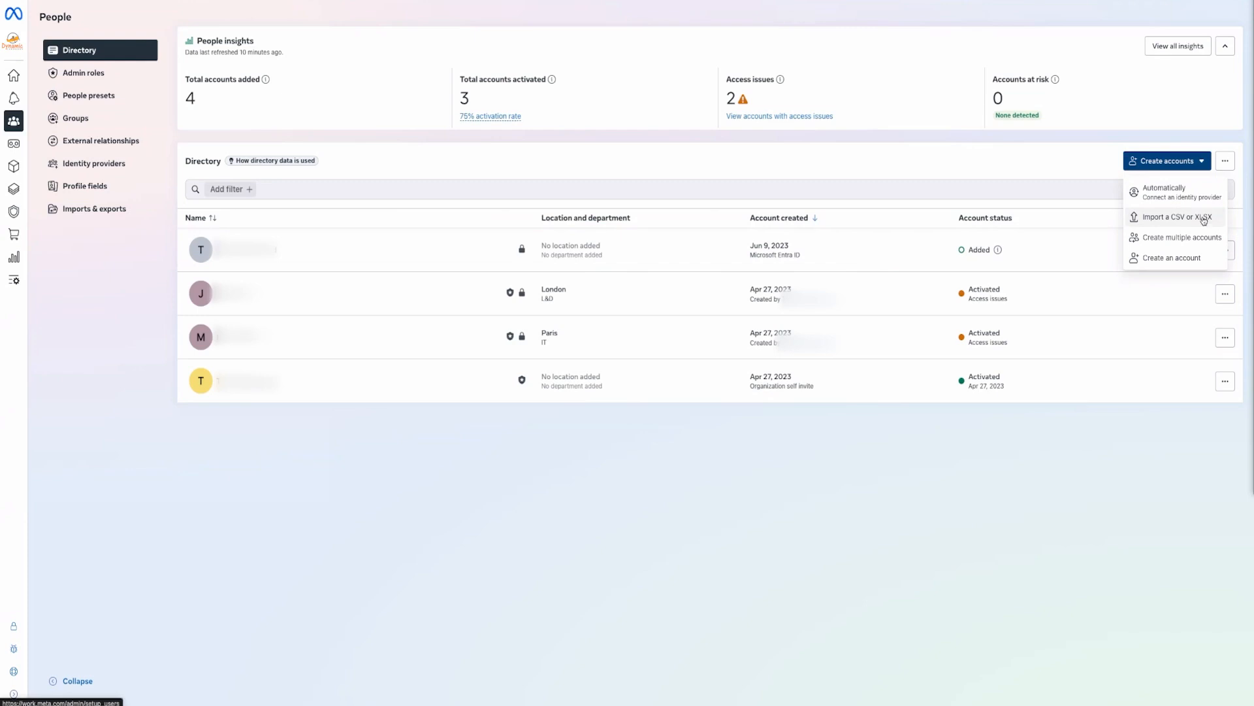
click(1164, 262)
click(514, 243)
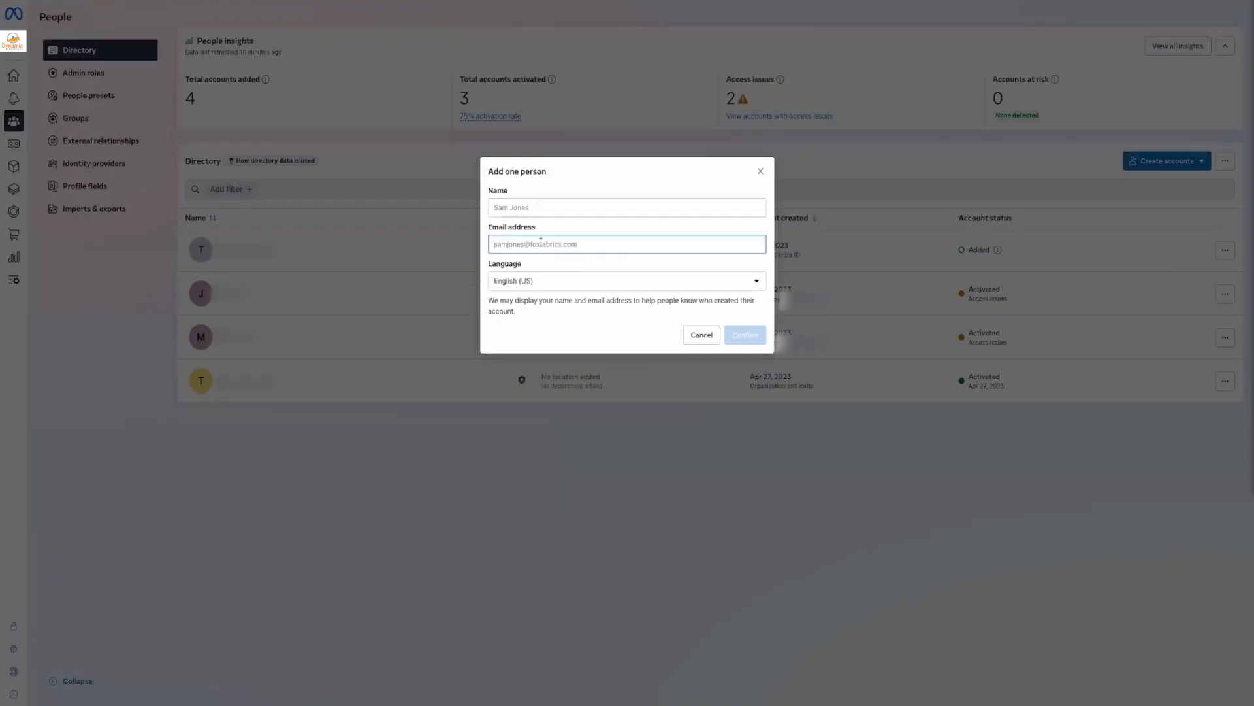
click(508, 320)
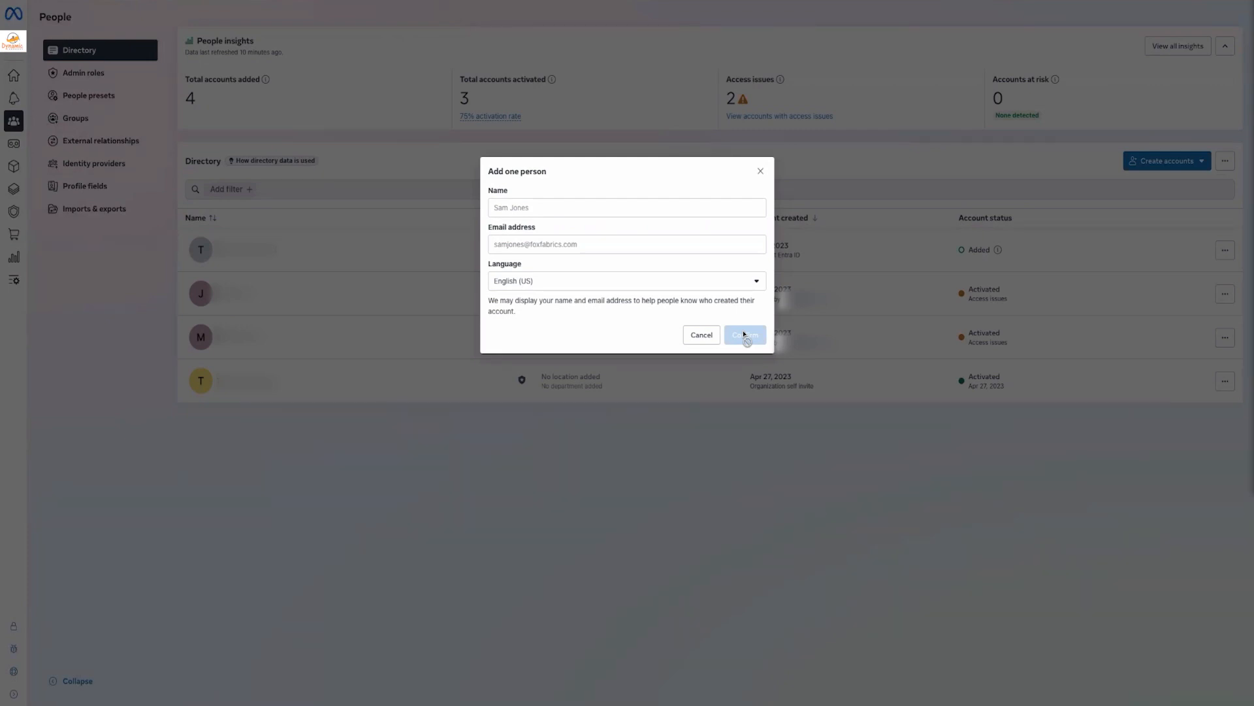
click(698, 336)
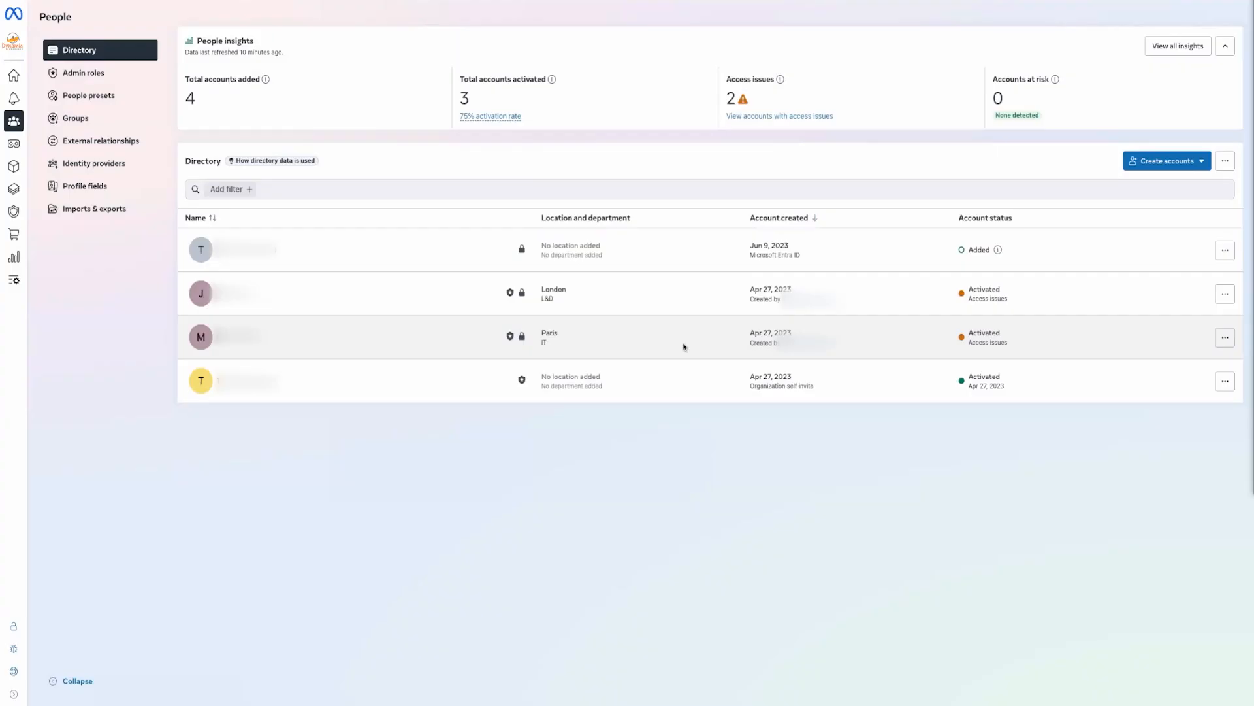
click(13, 211)
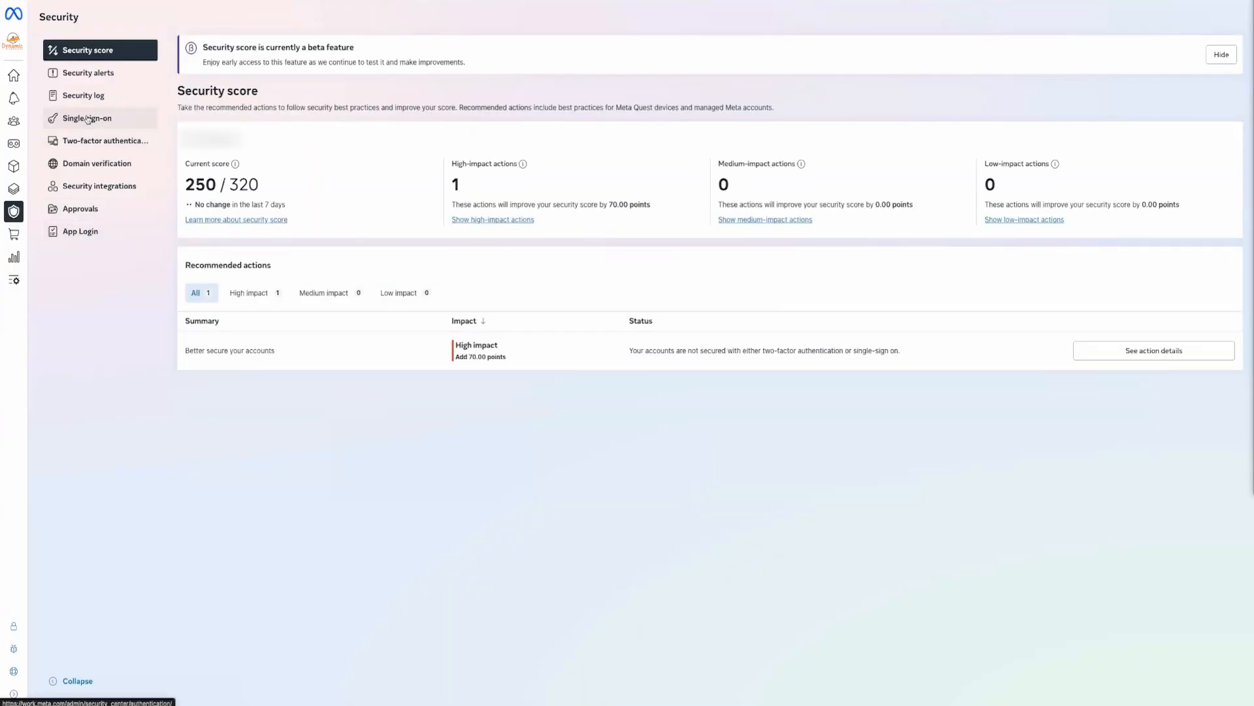
click(87, 118)
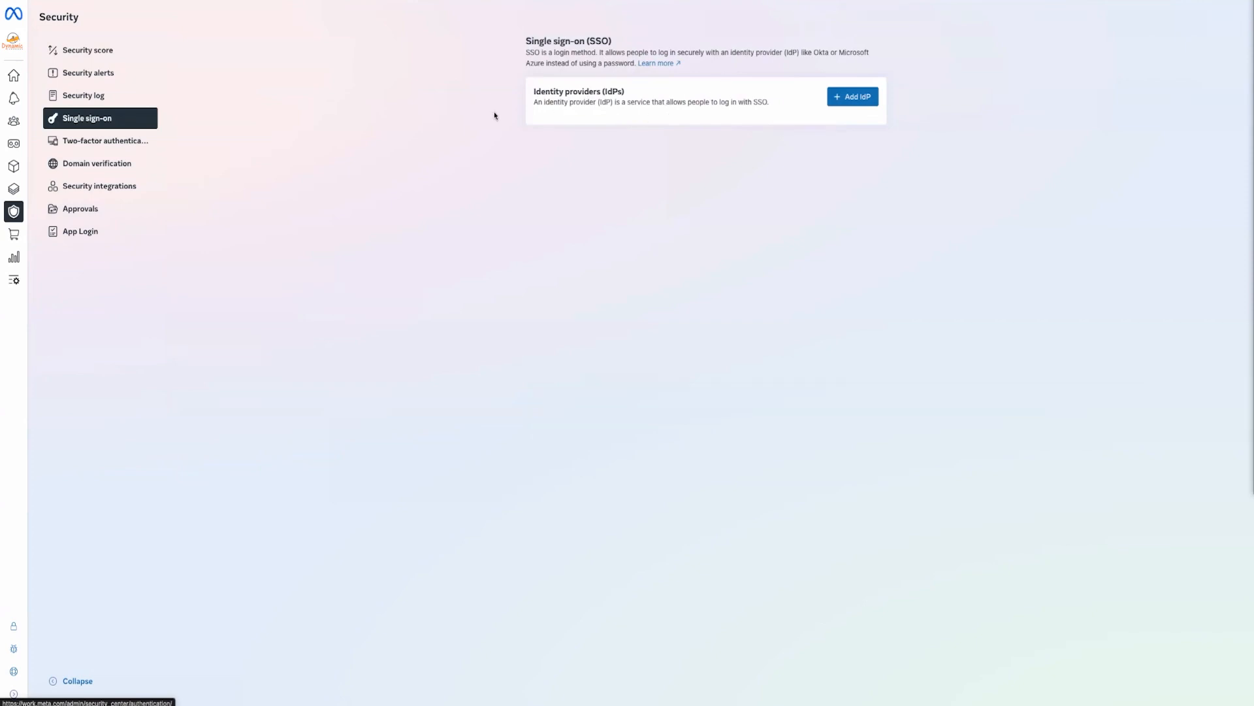
Switch from the SSO settings to the People directory of accounts
click(13, 121)
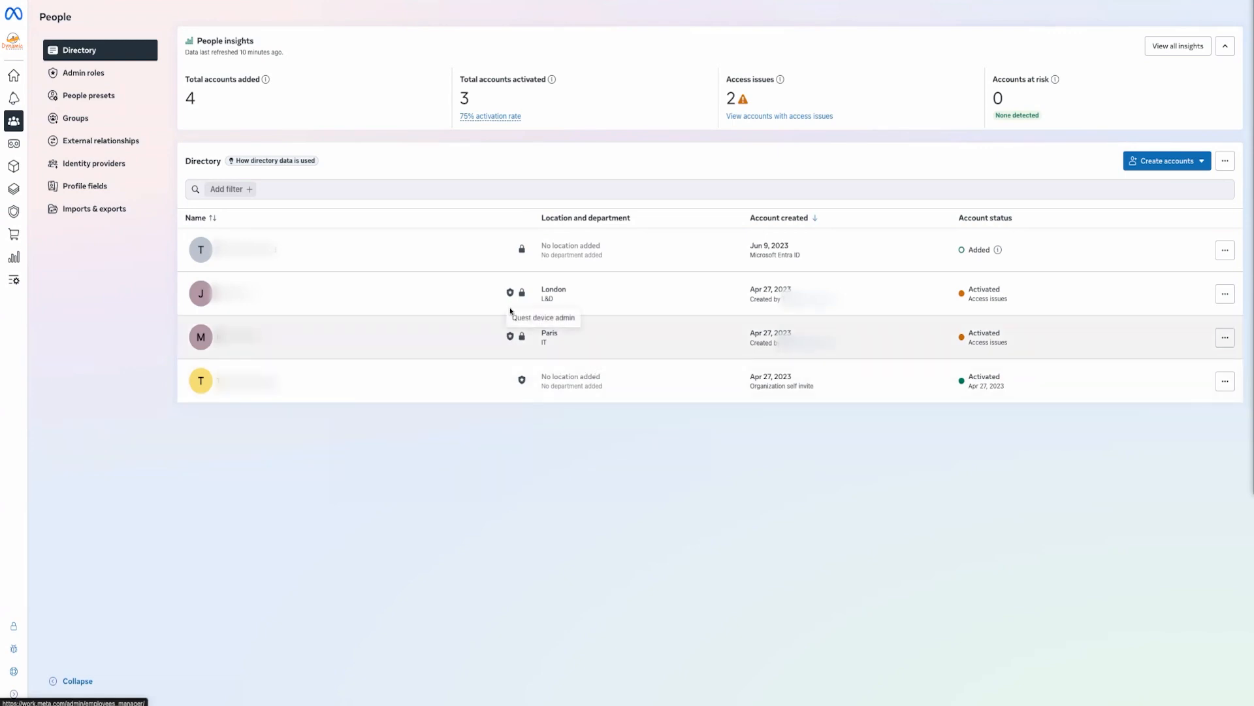
Show the Admin roles table listing Facilitator, External system admin, System admin and Quest device admin
mouse_move(511, 294)
mouse_move(523, 384)
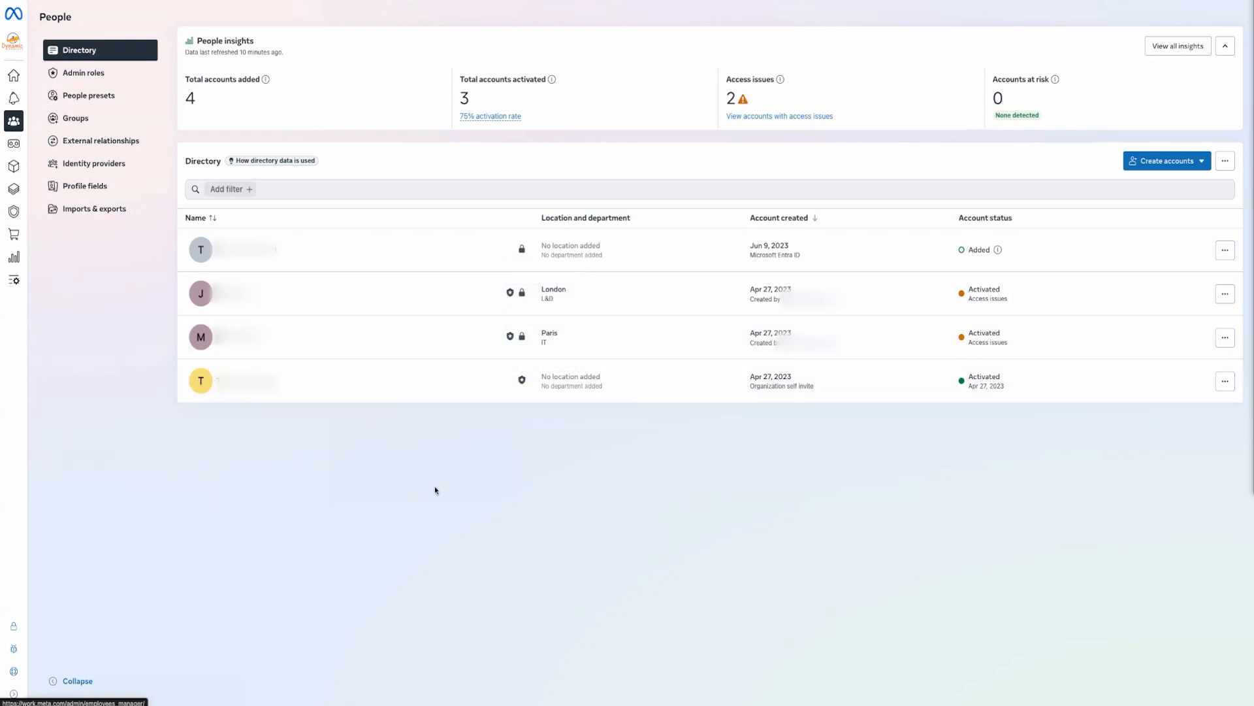
click(81, 77)
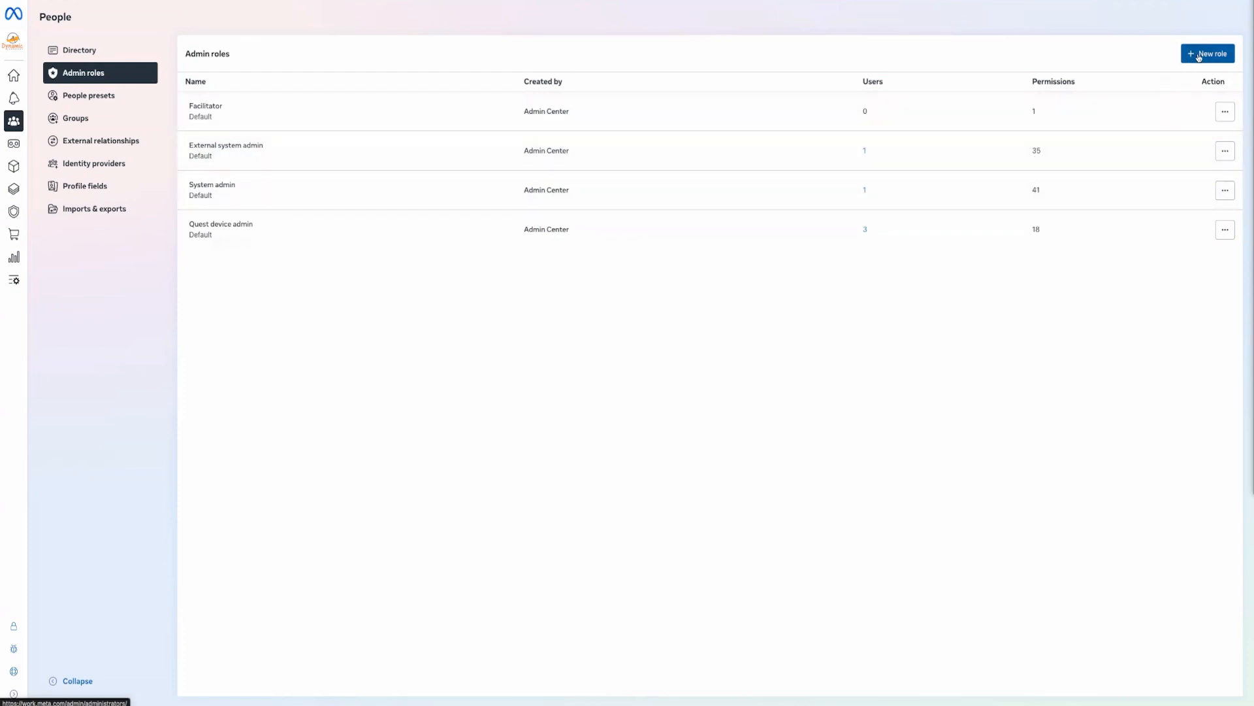
Look over the External system admin role's management page, then begin a new admin role
click(1225, 153)
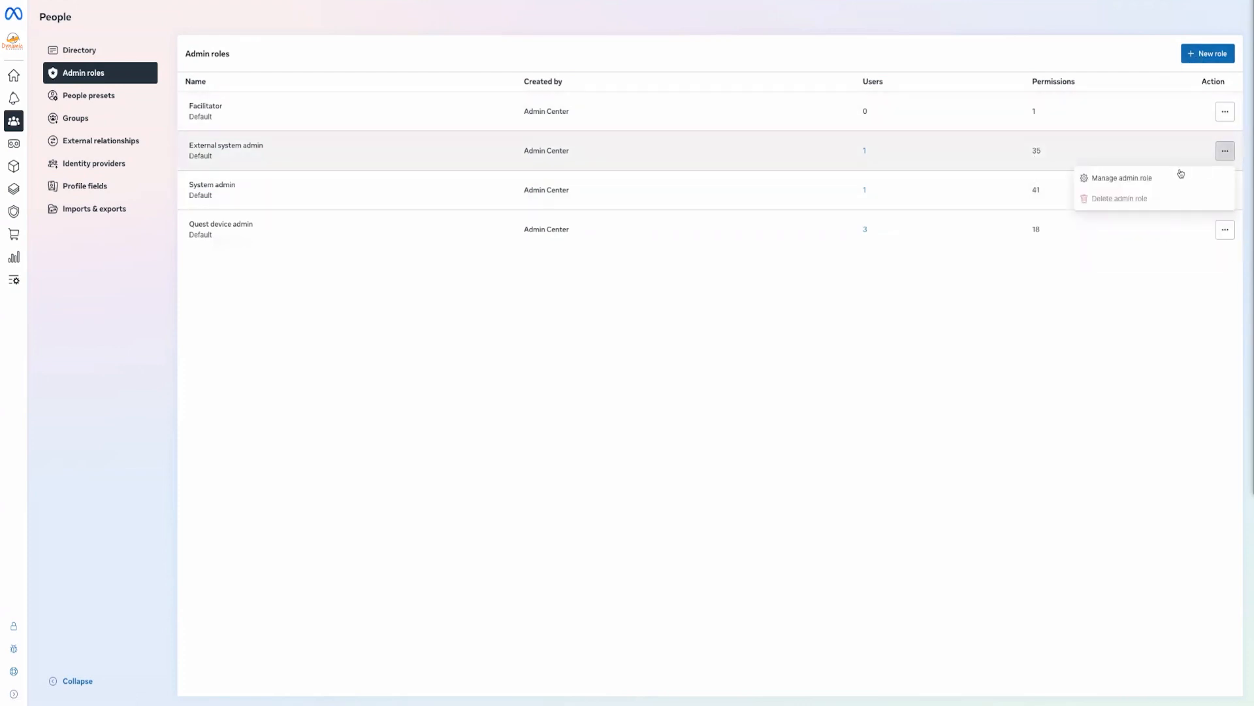
click(1183, 184)
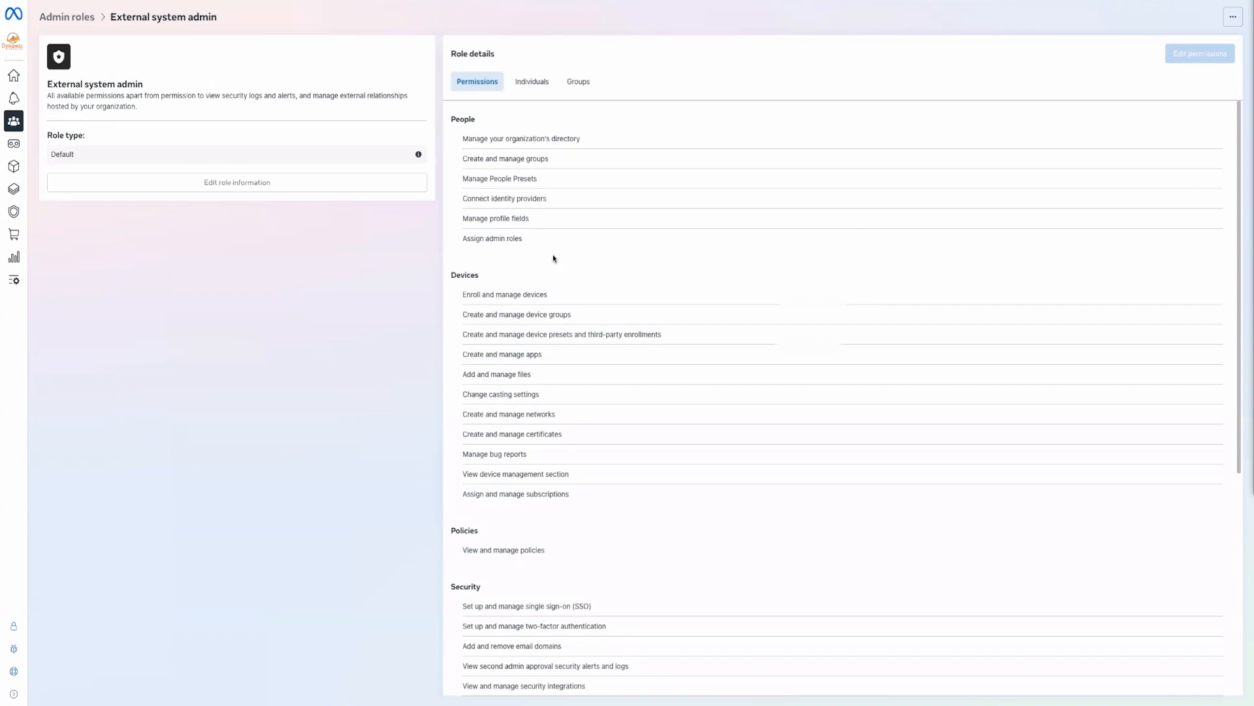
scroll(554, 258, down, 1)
scroll(554, 257, down, 5)
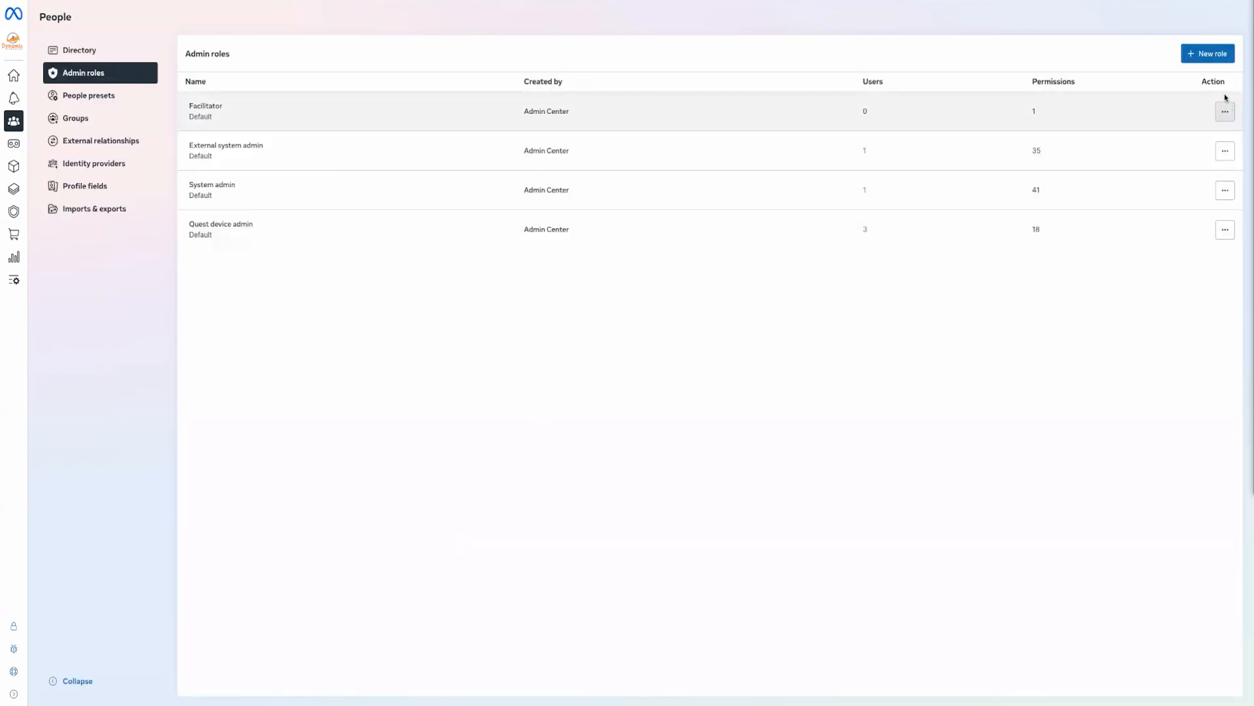
click(1201, 55)
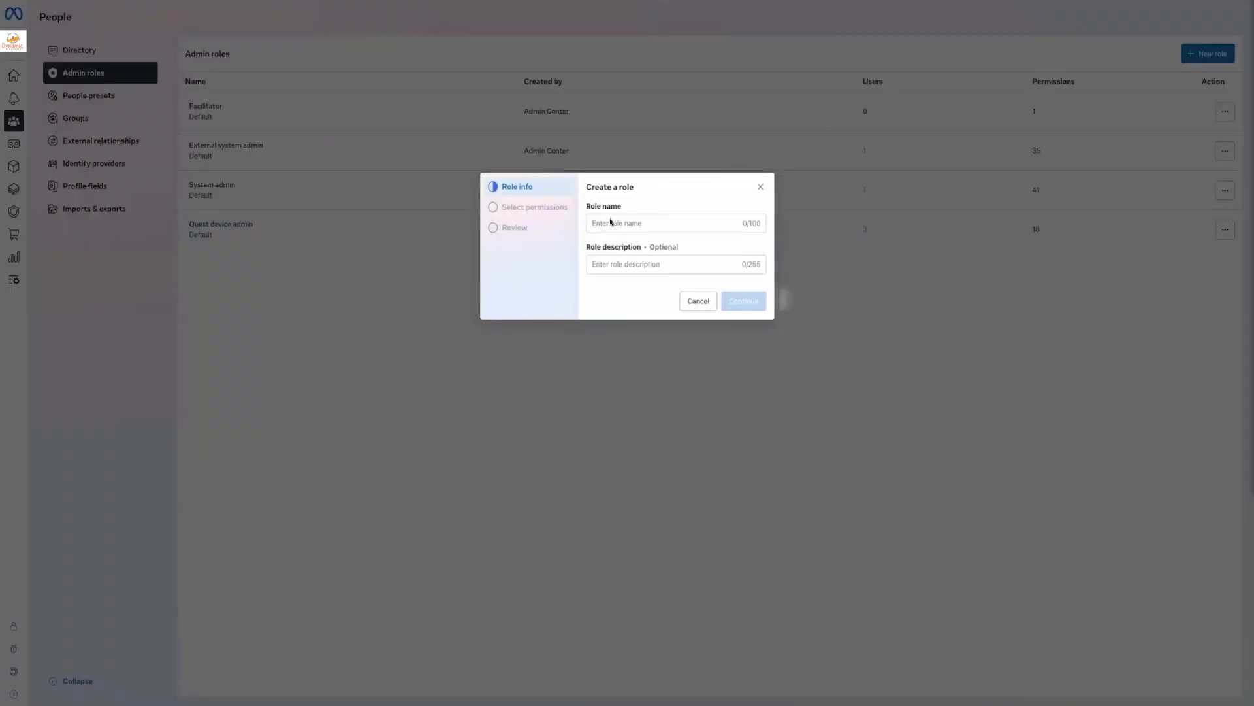
Name the draft role 'app admin' and continue to its permissions
click(630, 223)
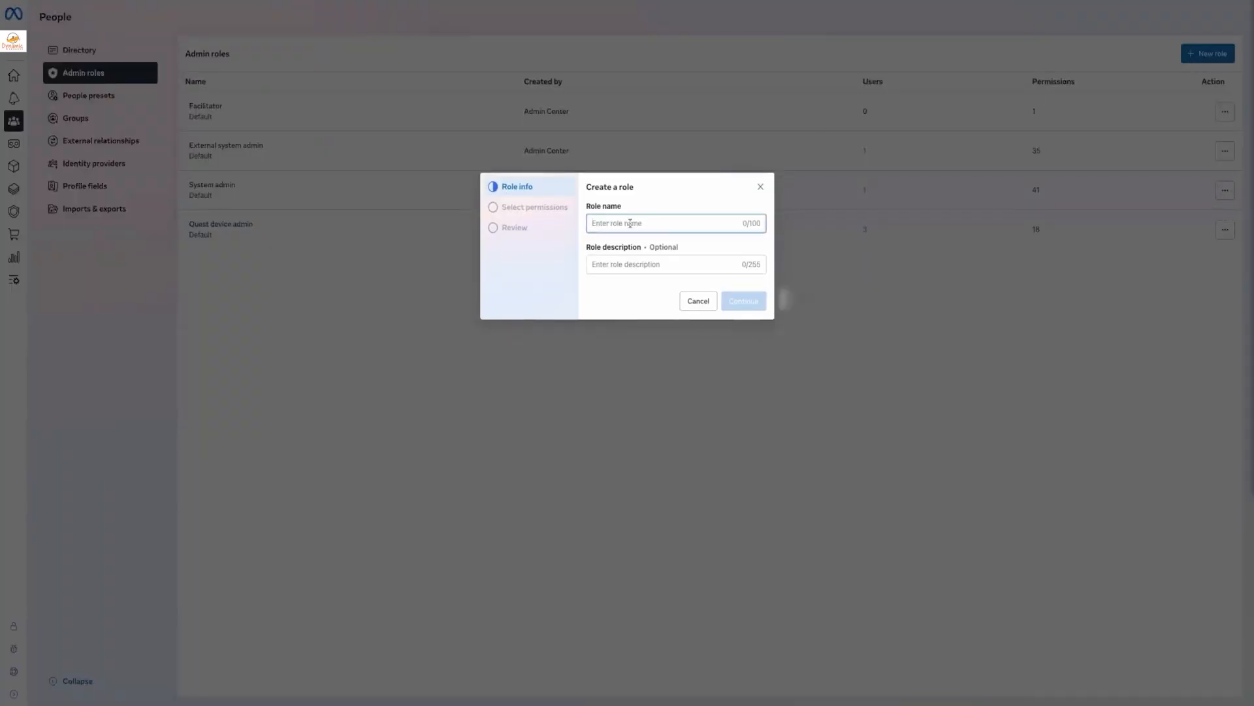
text(app )
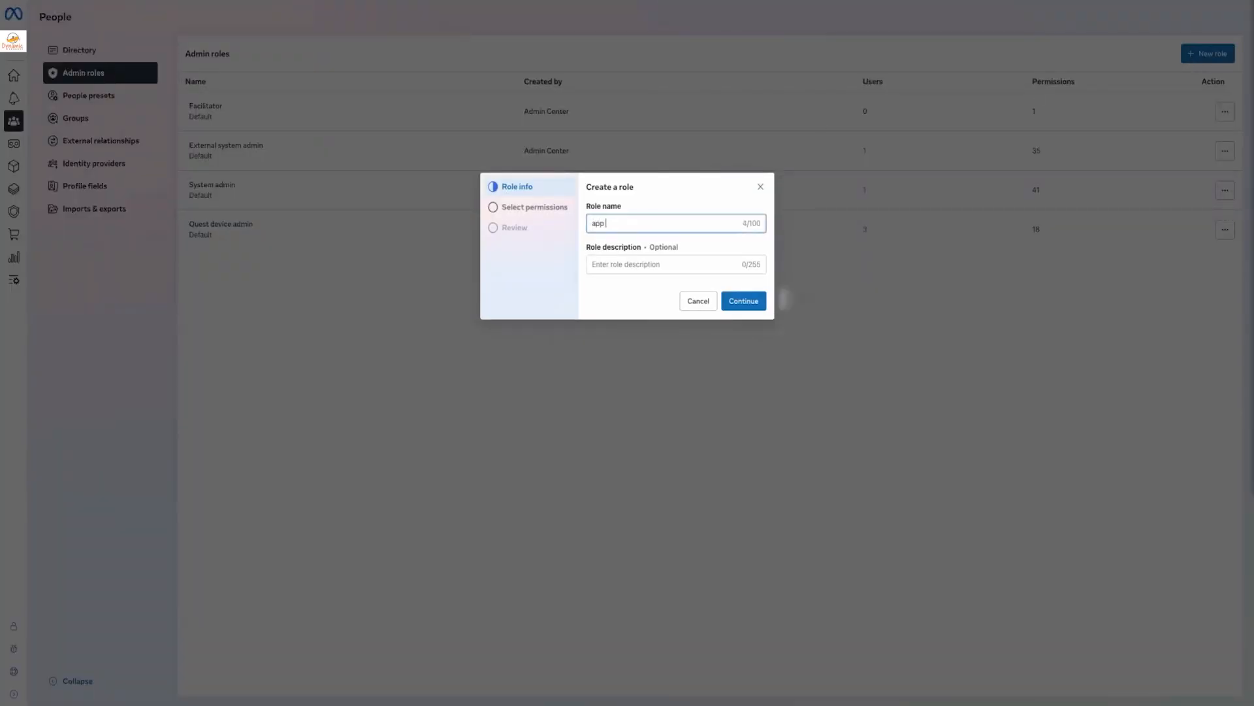
text(admin)
click(744, 303)
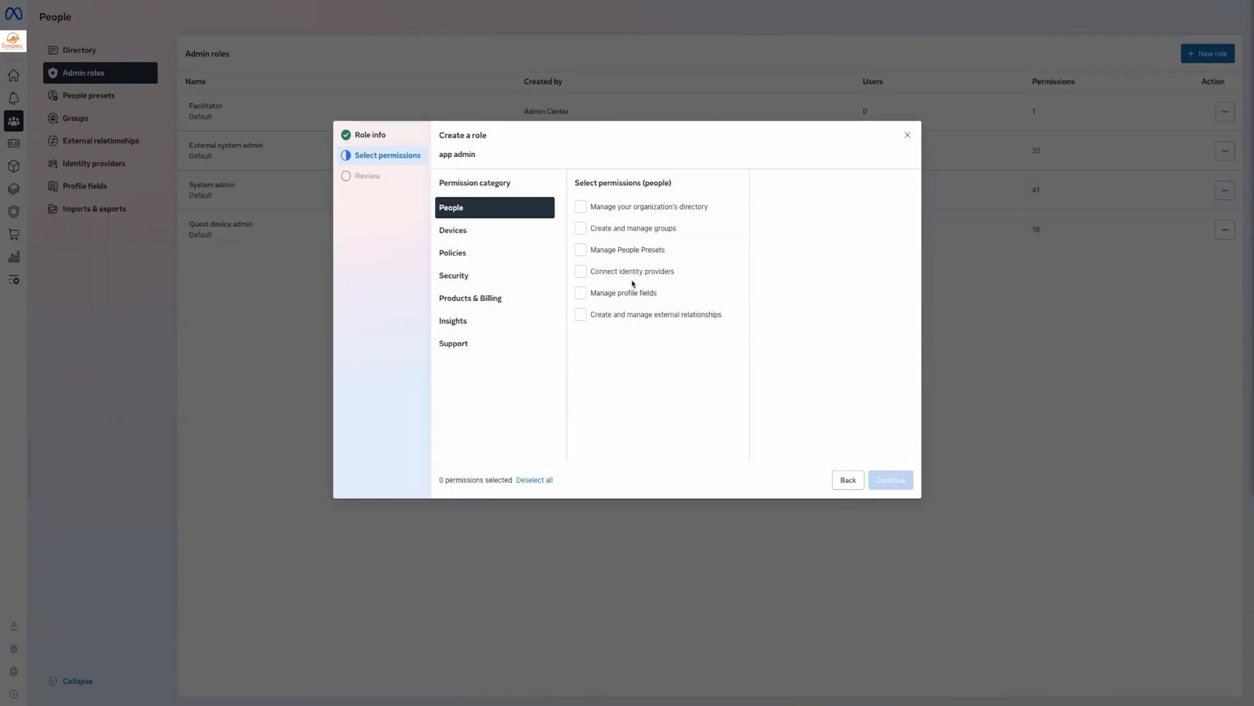
Toggle the Devices permissions Create and manage apps and Change casting settings off again, then cancel
click(482, 230)
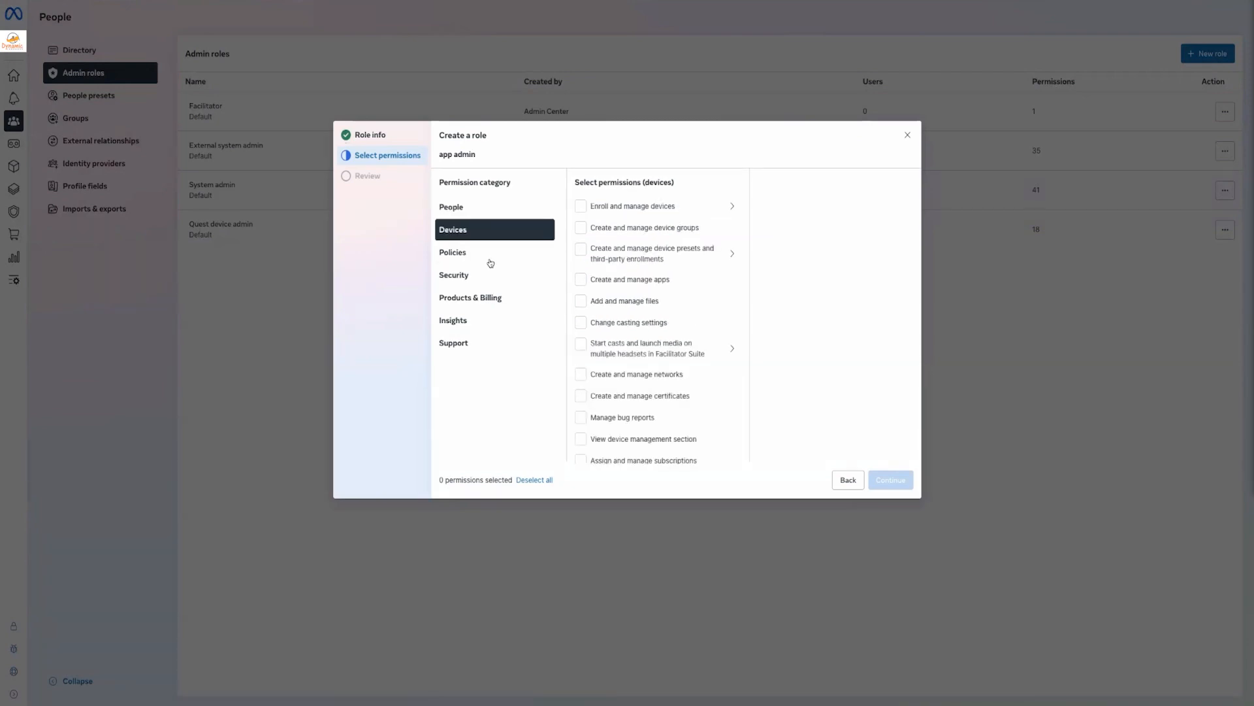
click(611, 279)
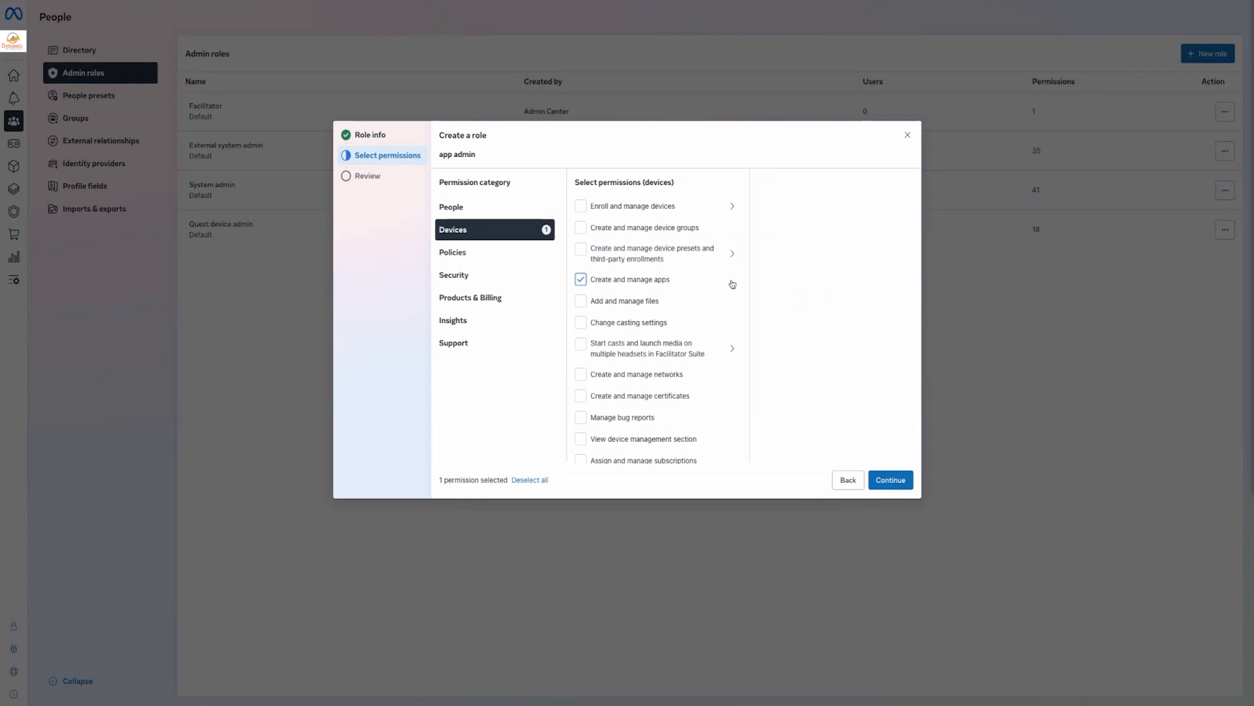
click(607, 280)
click(622, 323)
click(622, 325)
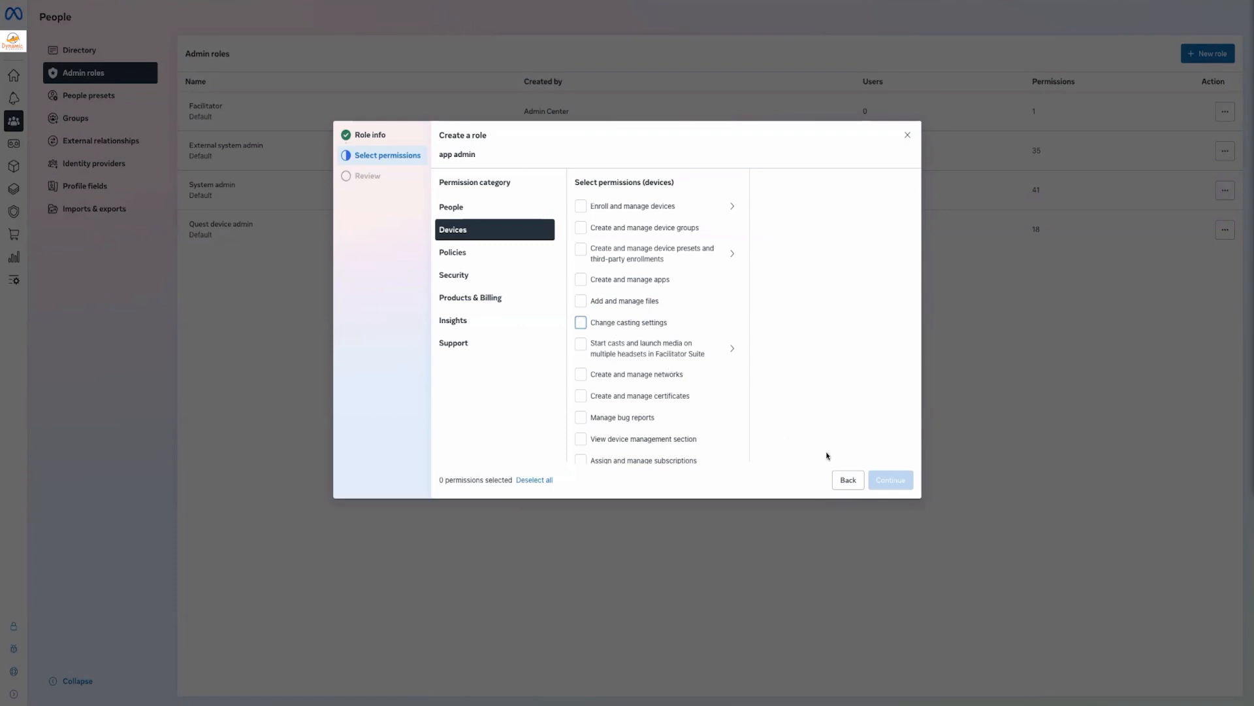
click(848, 480)
click(697, 301)
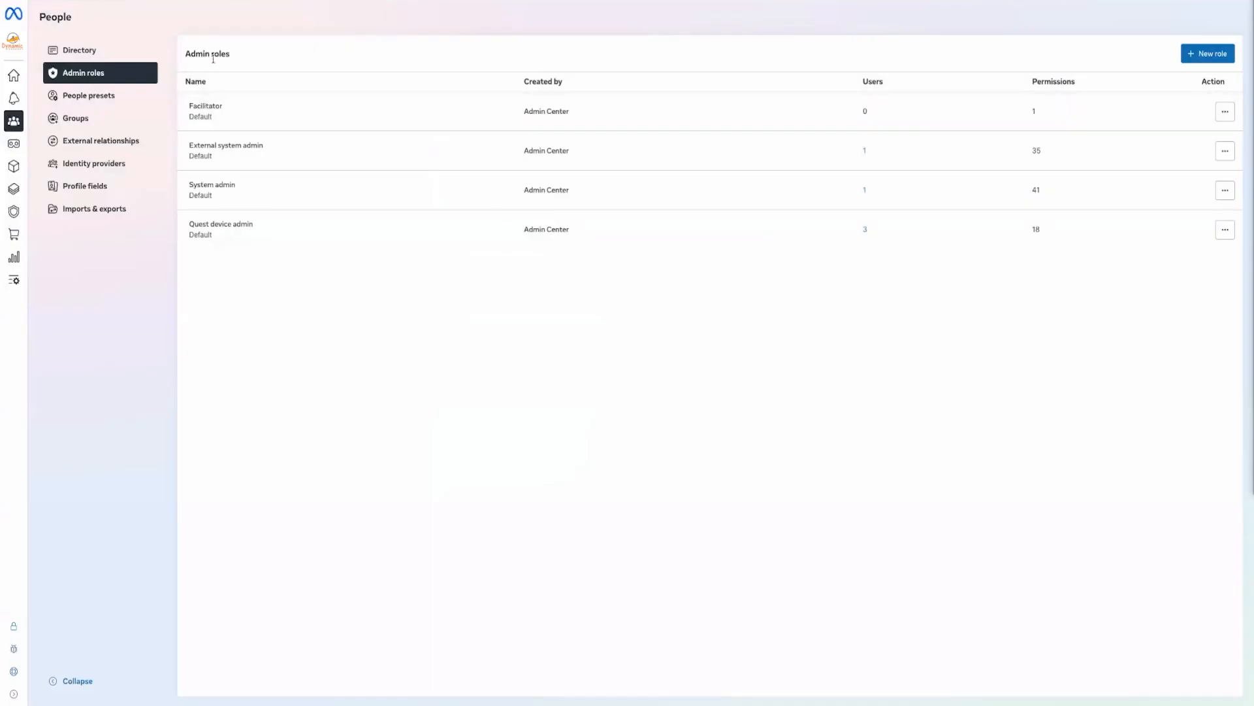
Go to the People directory and bring up the actions for the fourth account
click(83, 53)
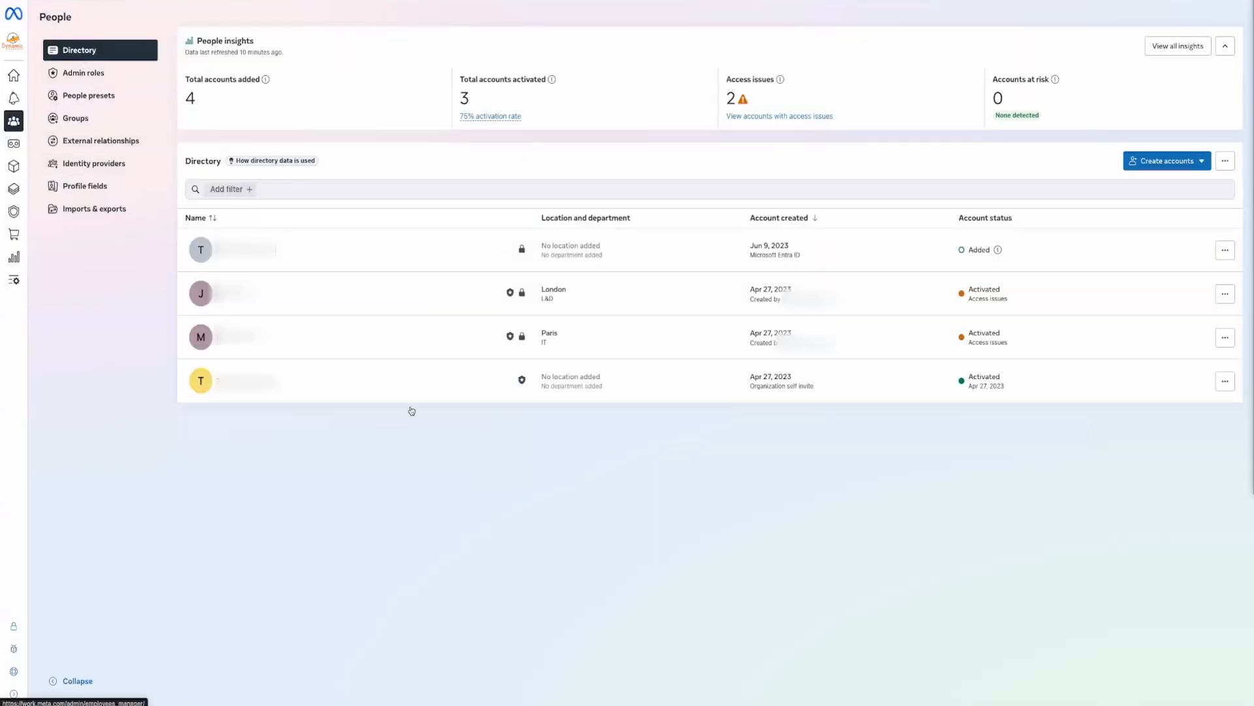
mouse_move(510, 293)
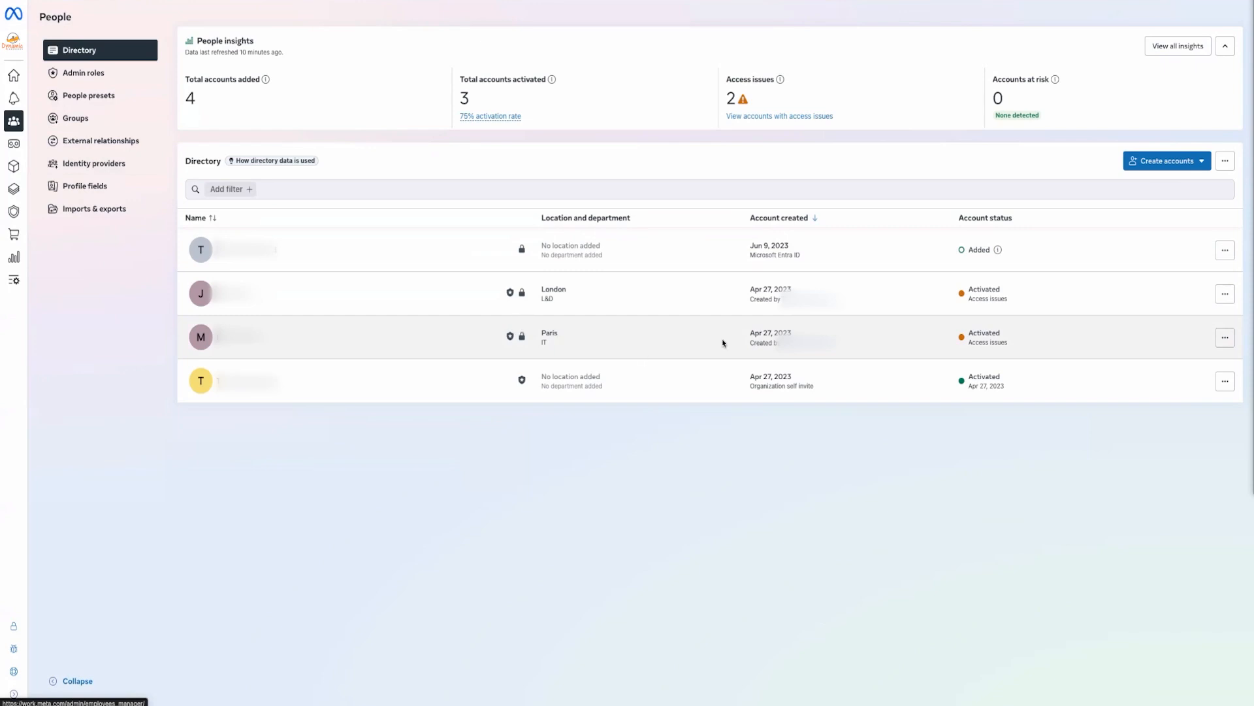
click(1216, 388)
click(1164, 409)
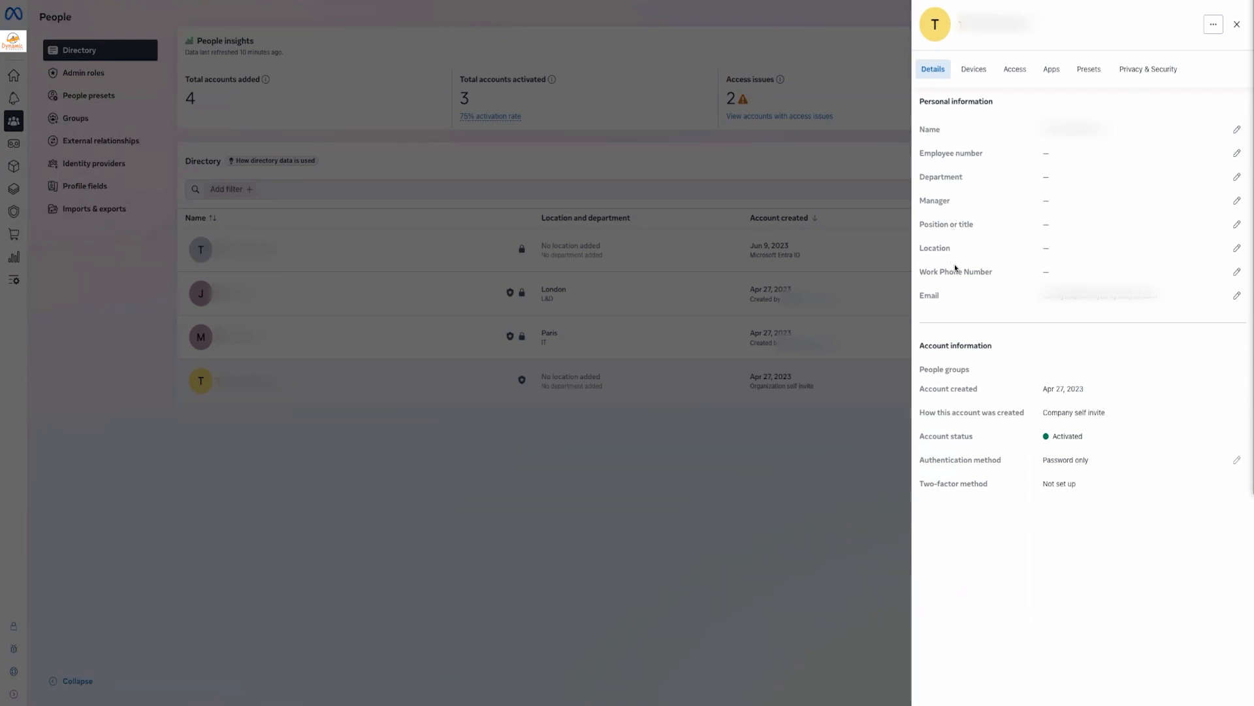
click(831, 478)
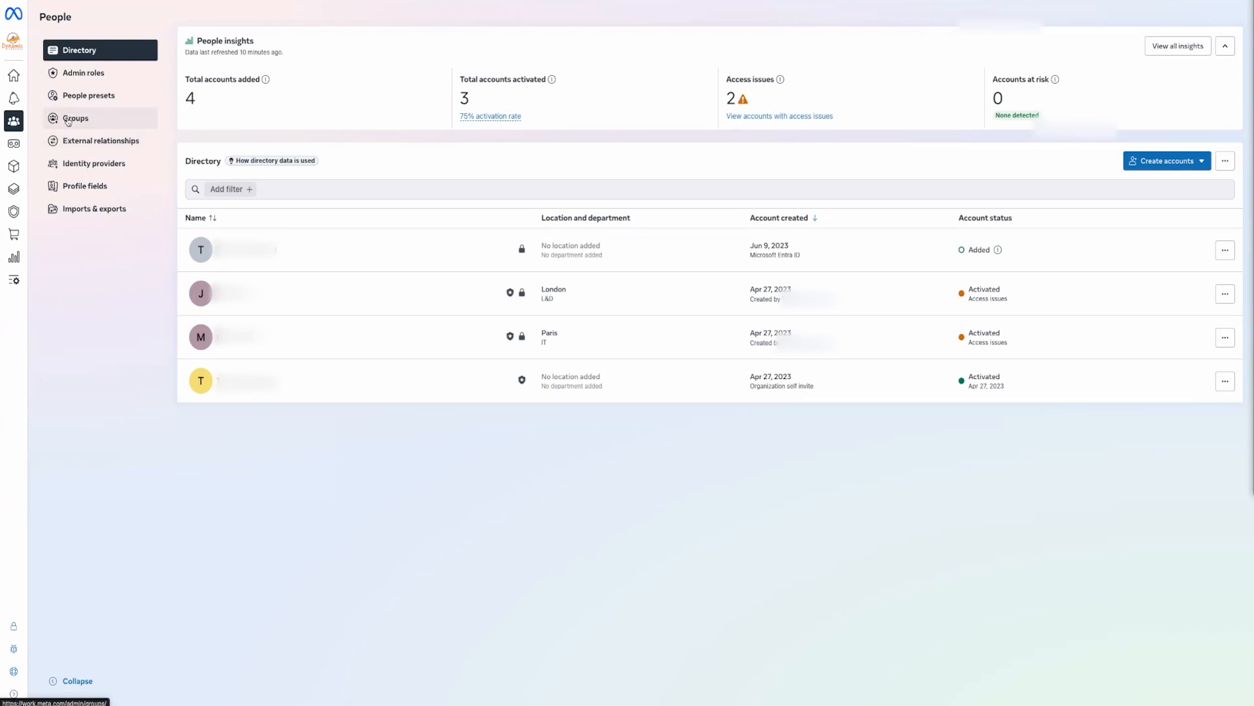
Begin a new admin role named 'casting admin' and continue to permissions
click(15, 149)
click(105, 72)
click(1190, 55)
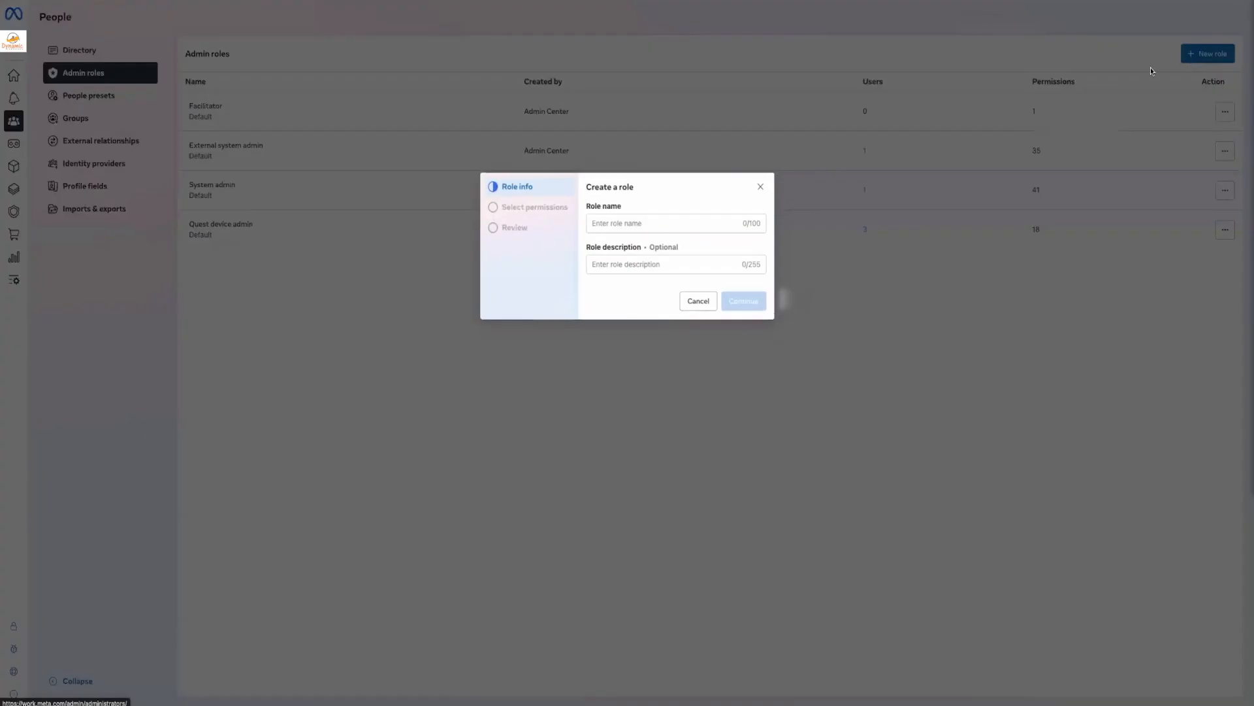
click(670, 225)
text(c)
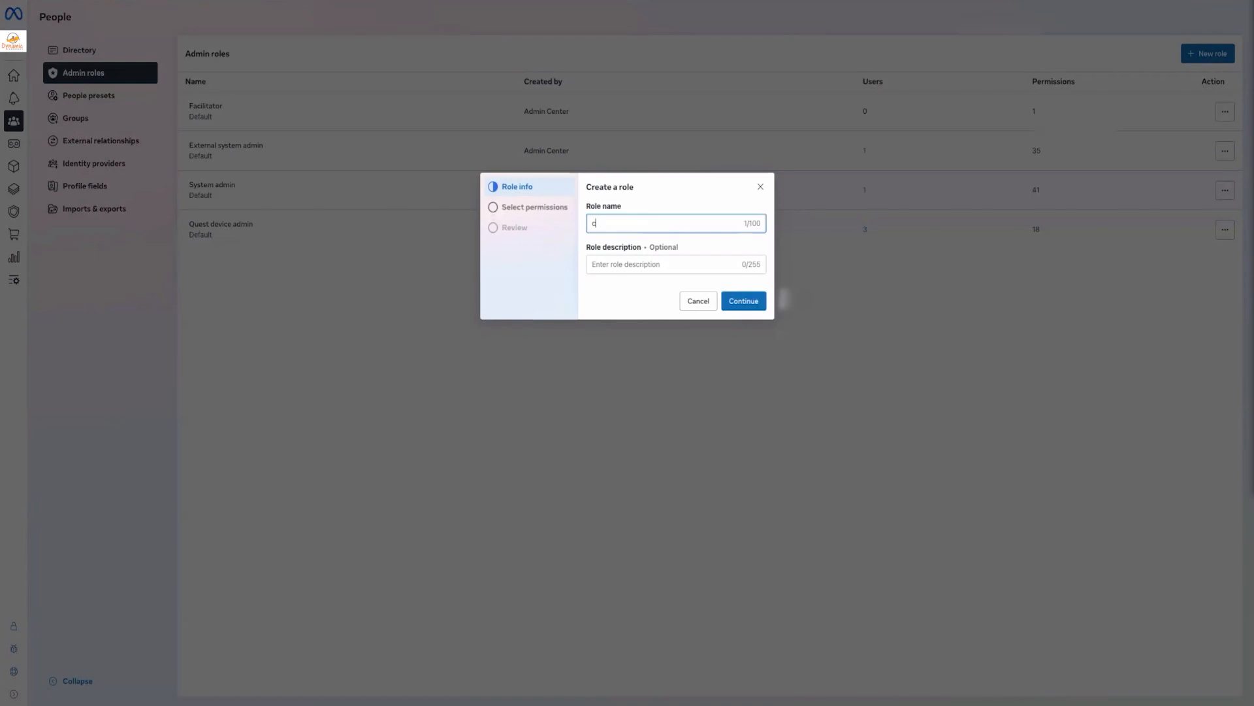
text(asting admin)
click(751, 313)
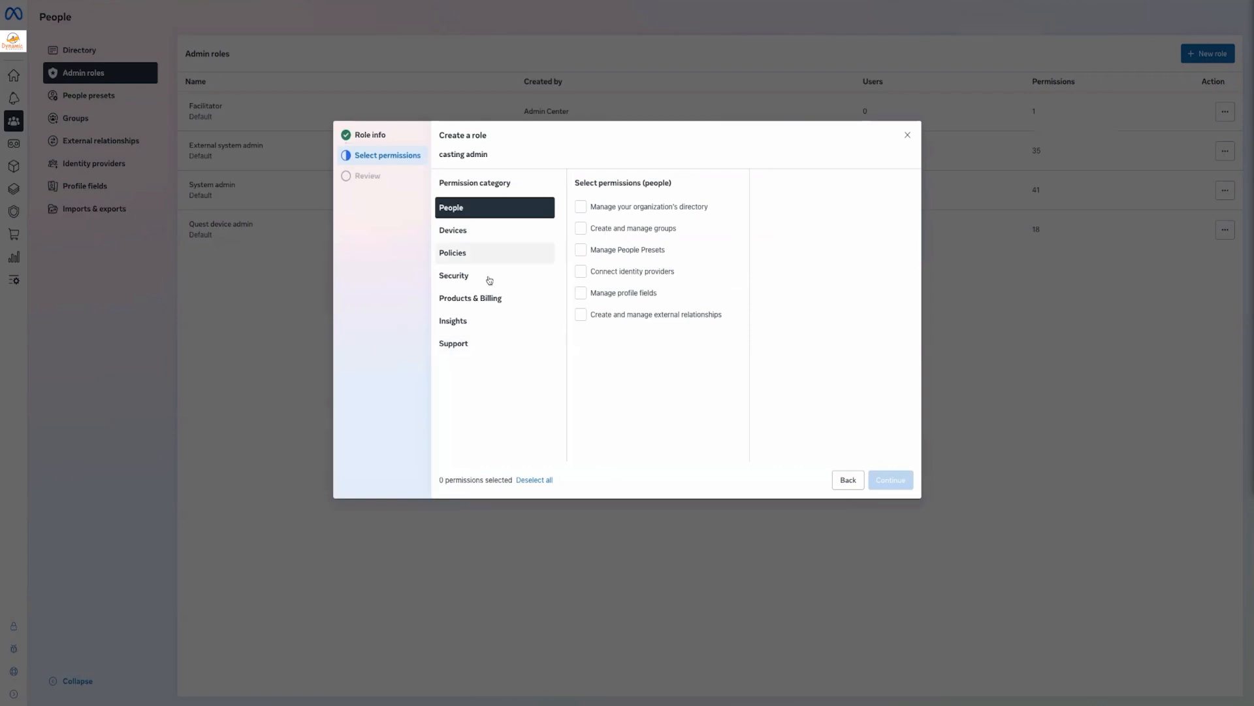
Grant Start casts for devices in specific groups only, then discard the draft role
click(476, 234)
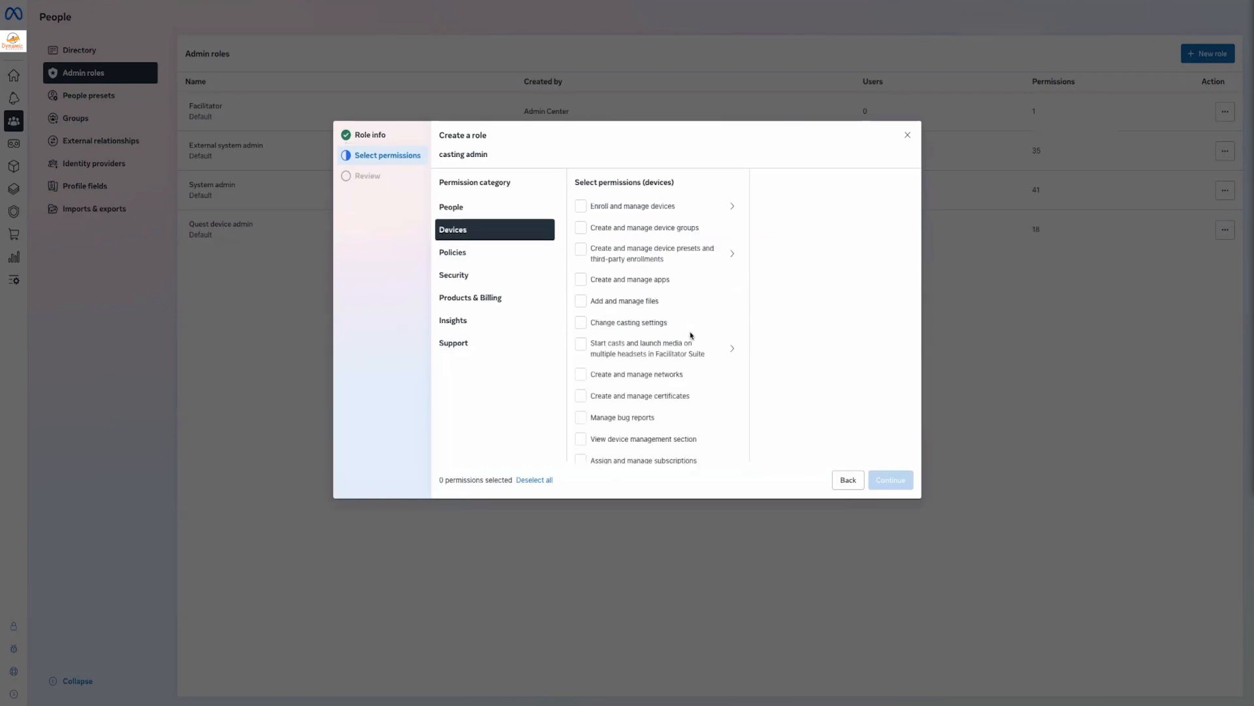
click(727, 348)
click(782, 231)
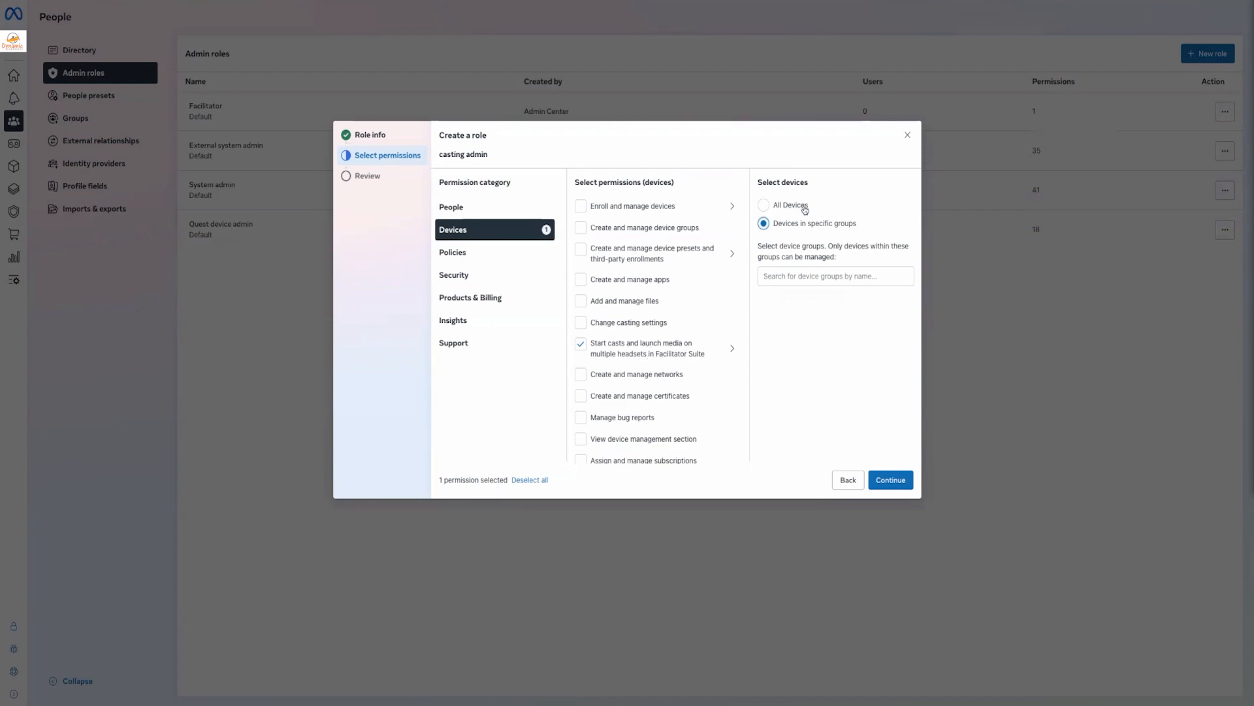
click(908, 135)
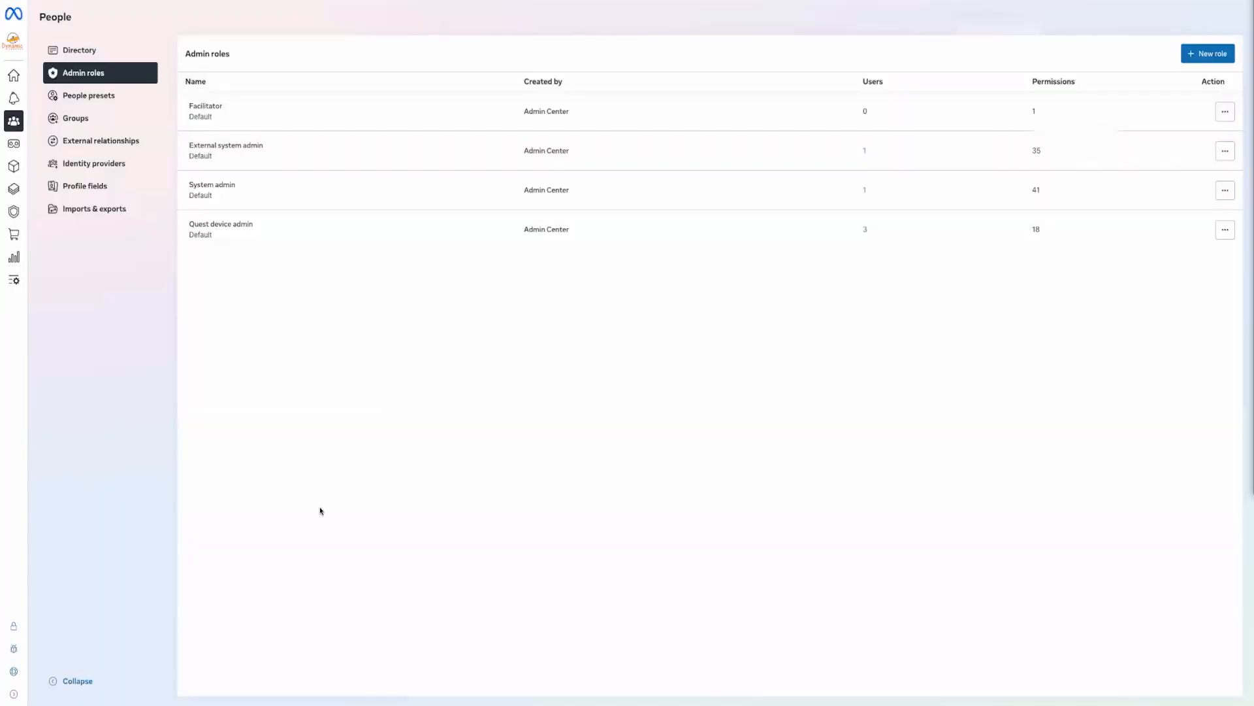
Open the People directory, then the Managed devices inventory with its device insights
click(82, 50)
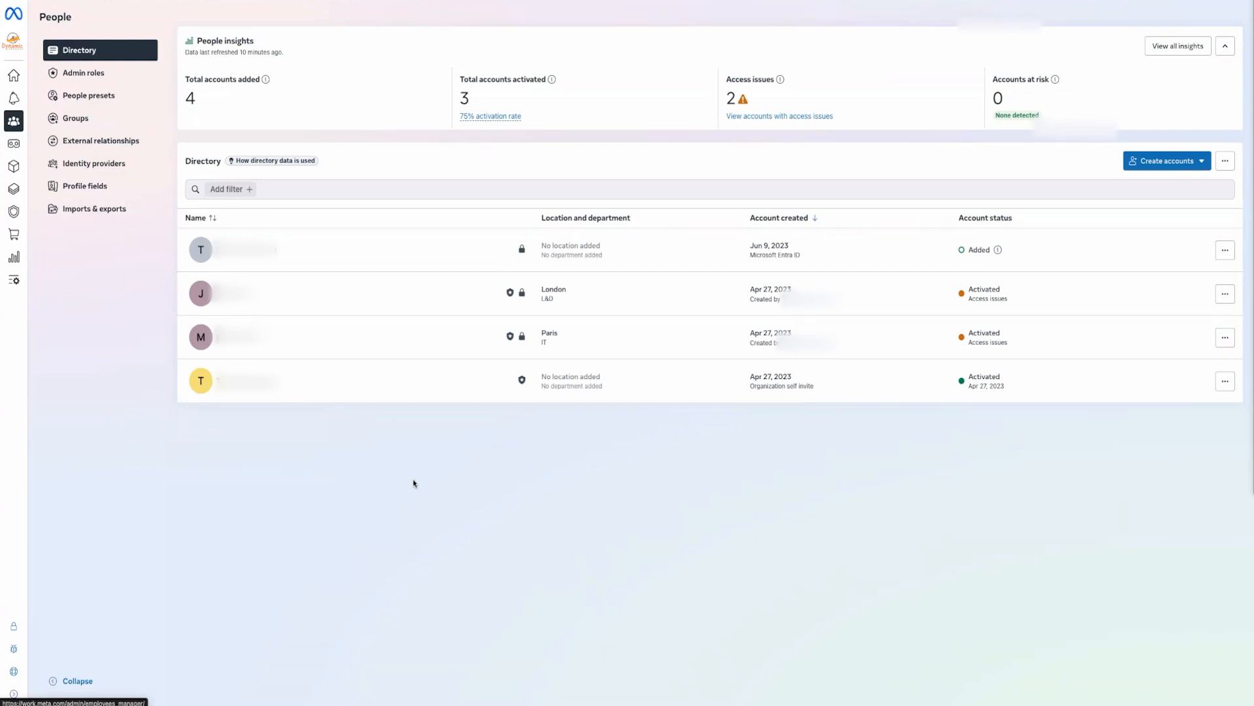
click(14, 144)
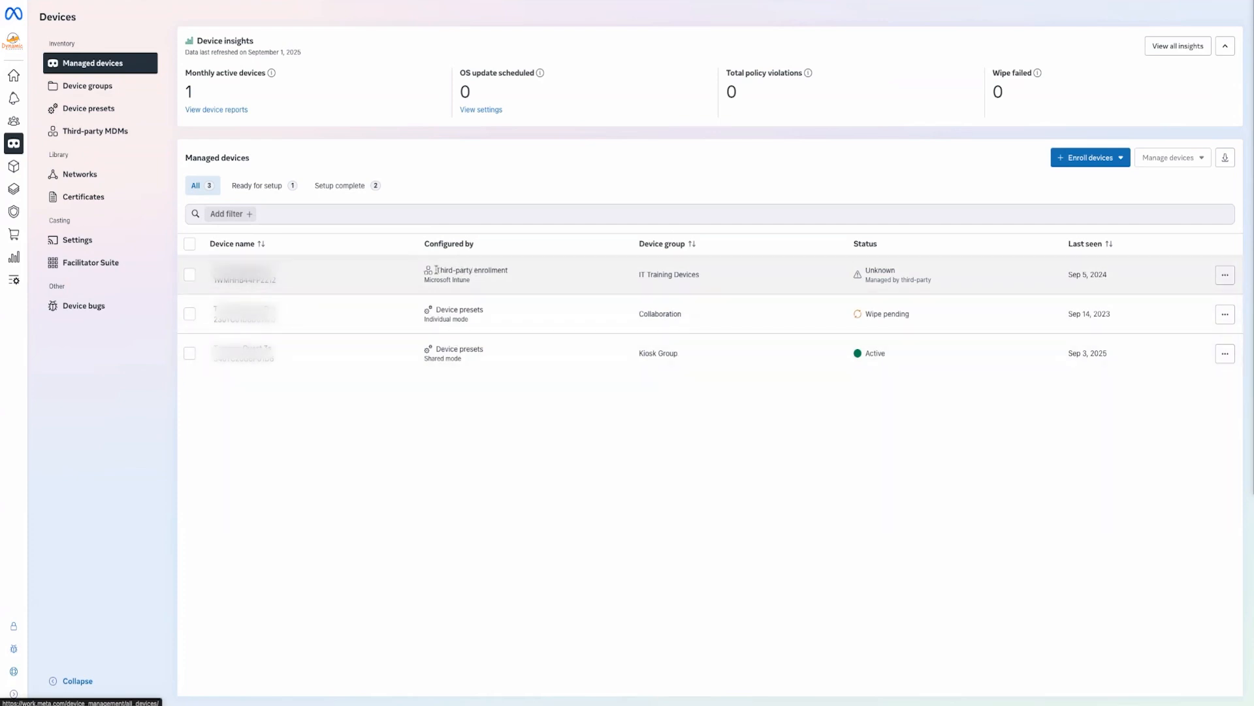
drag(436, 270, 508, 270)
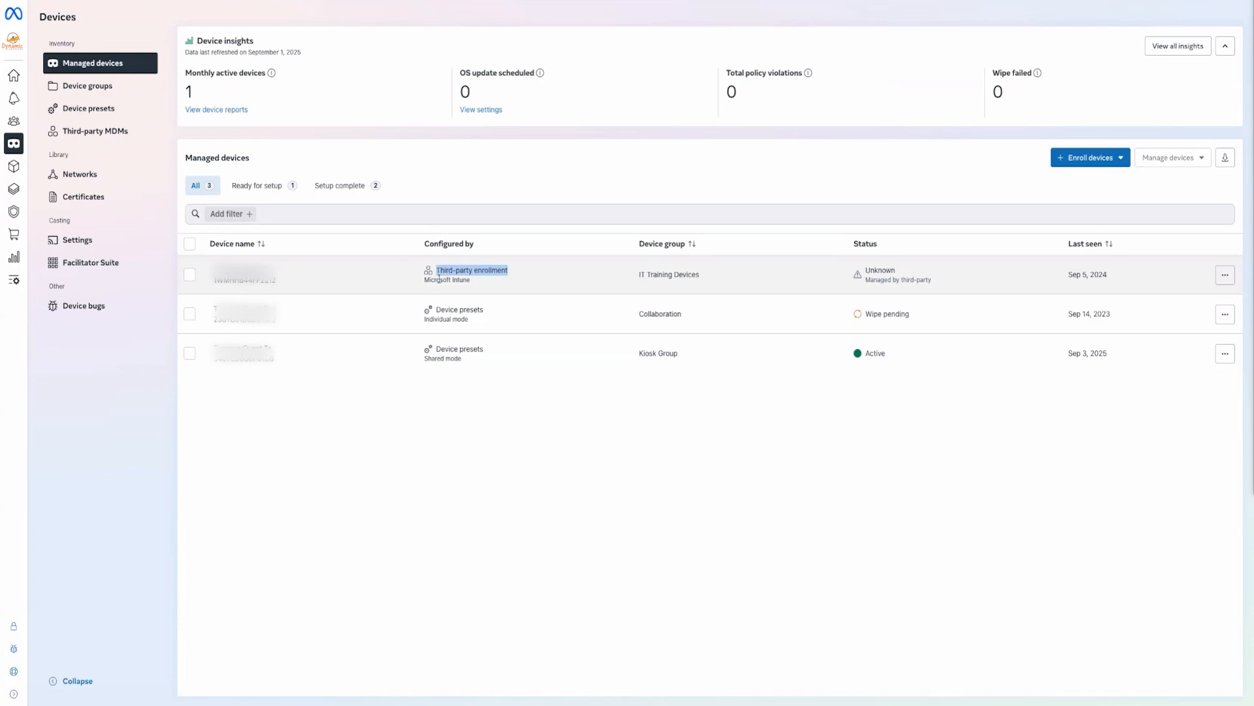
click(446, 318)
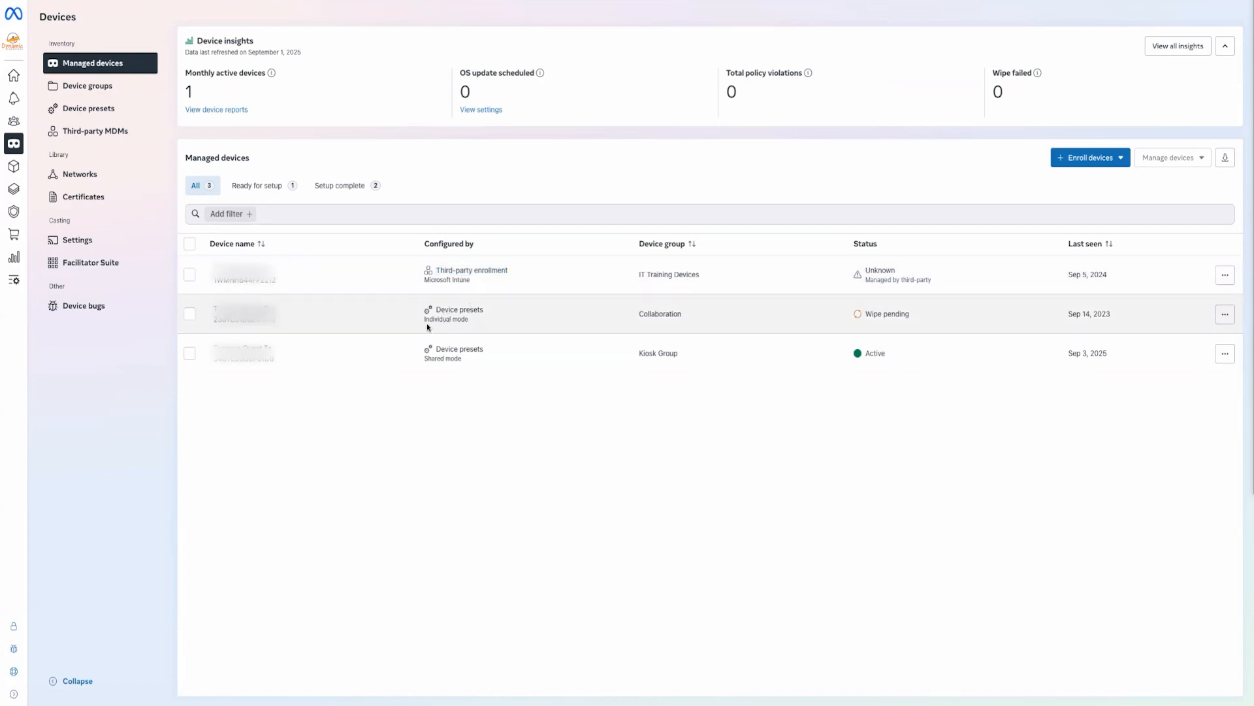
drag(424, 320, 480, 324)
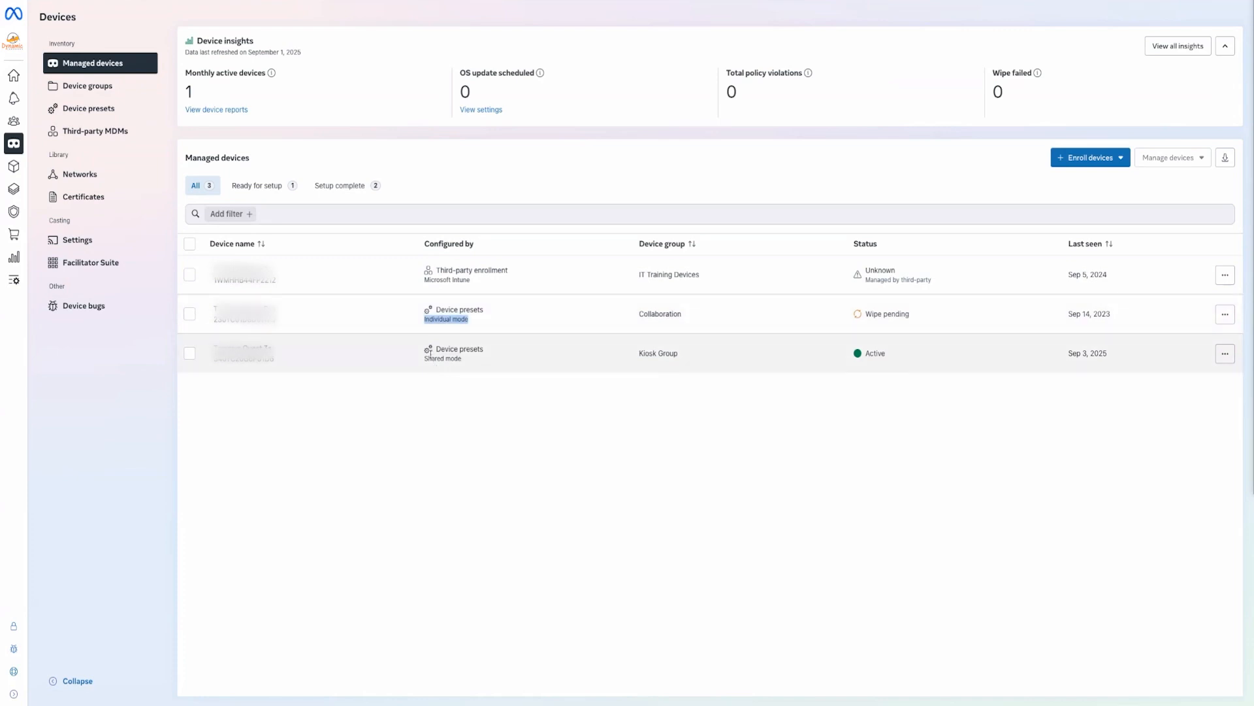
drag(425, 358, 449, 362)
drag(866, 269, 955, 283)
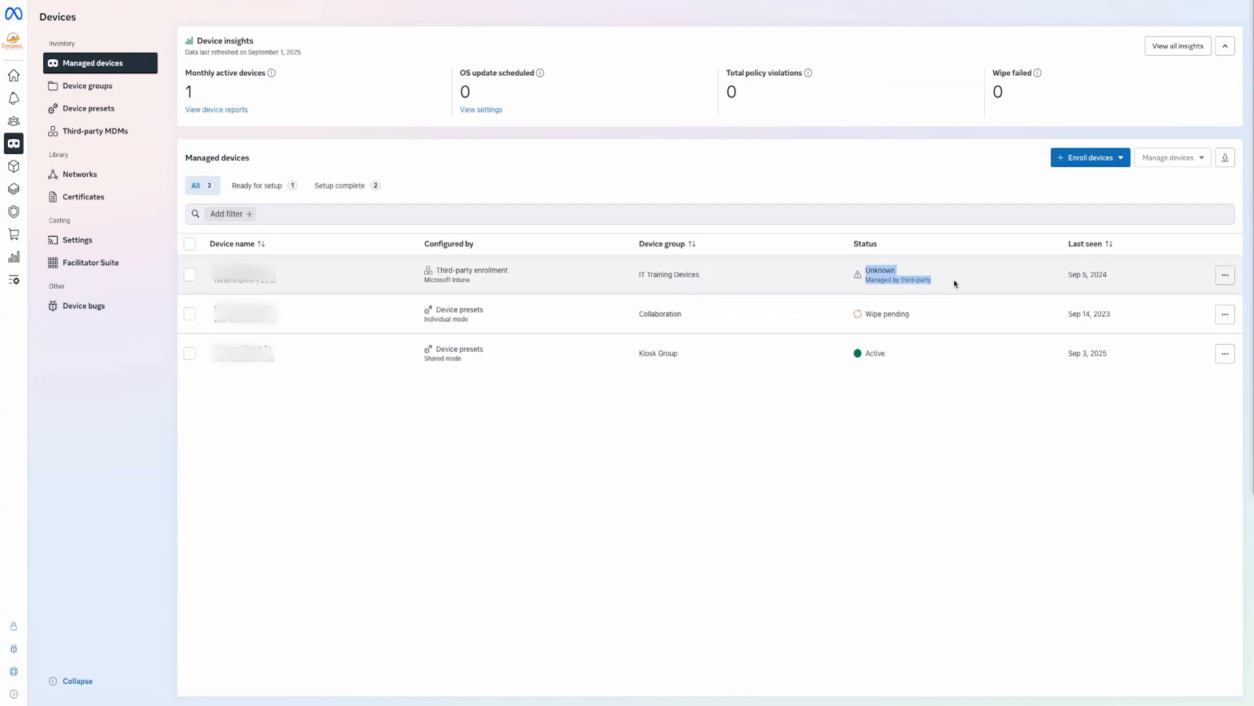
click(915, 280)
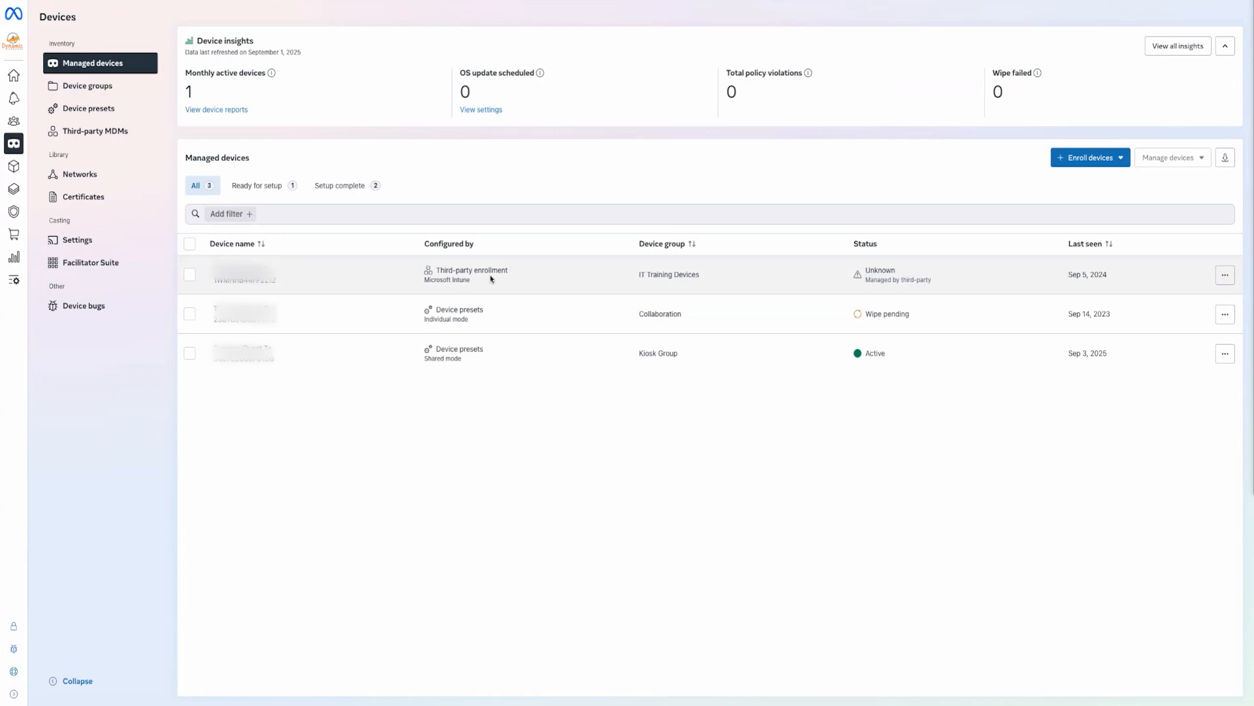
click(459, 310)
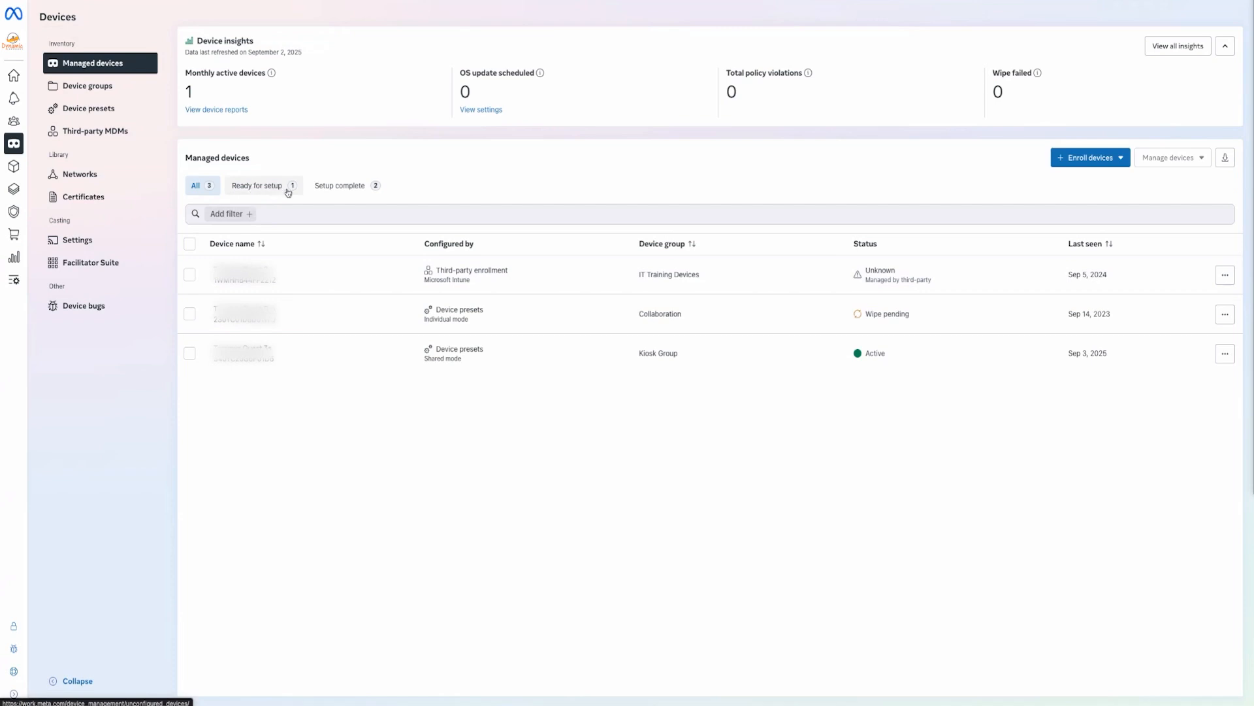
click(1069, 156)
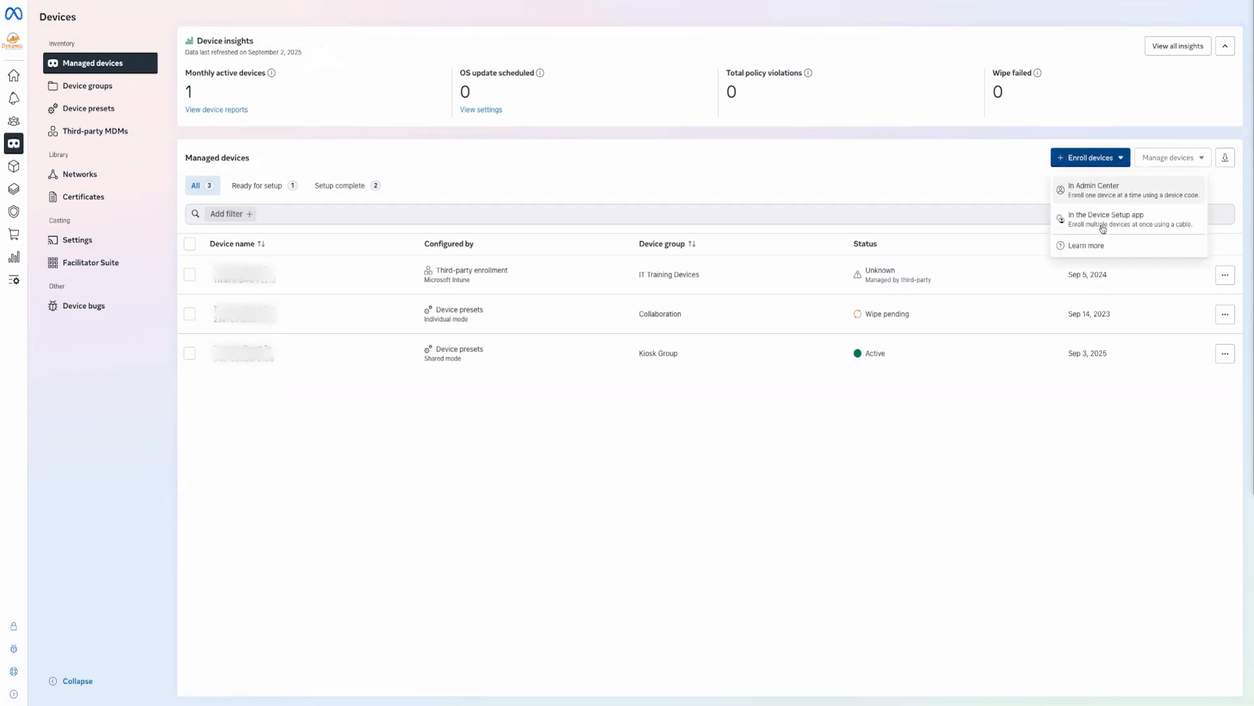
click(1111, 191)
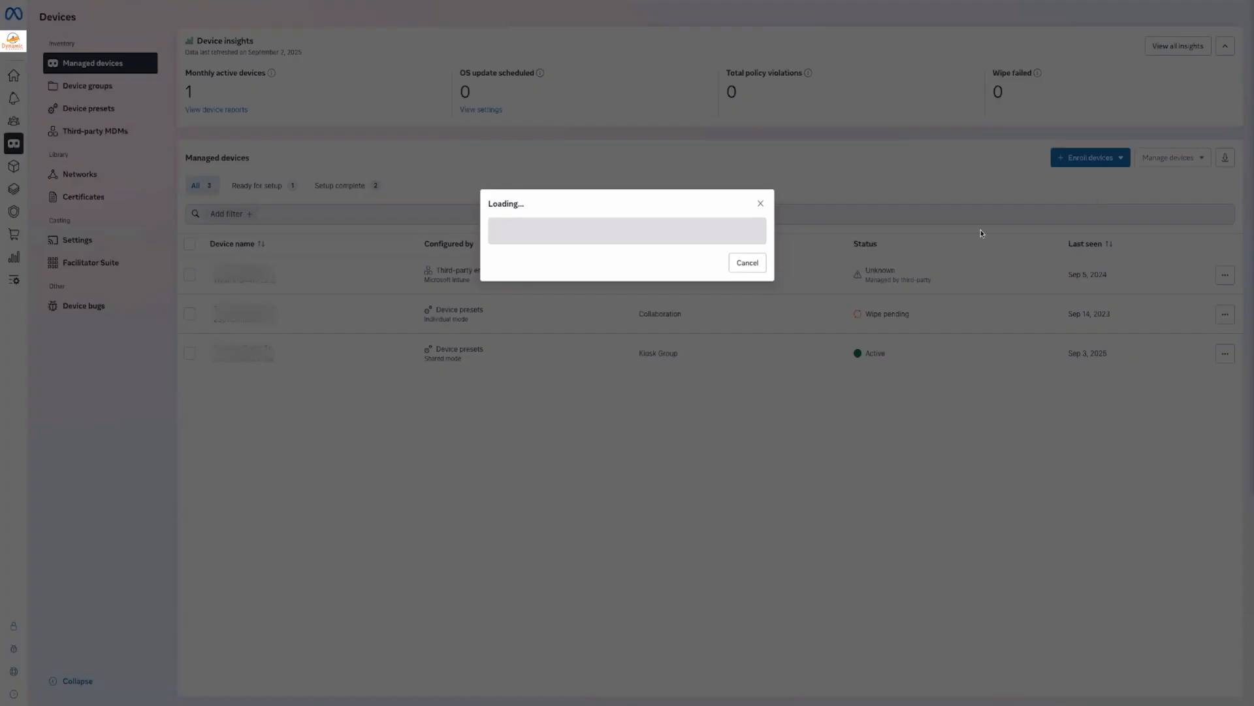
click(712, 313)
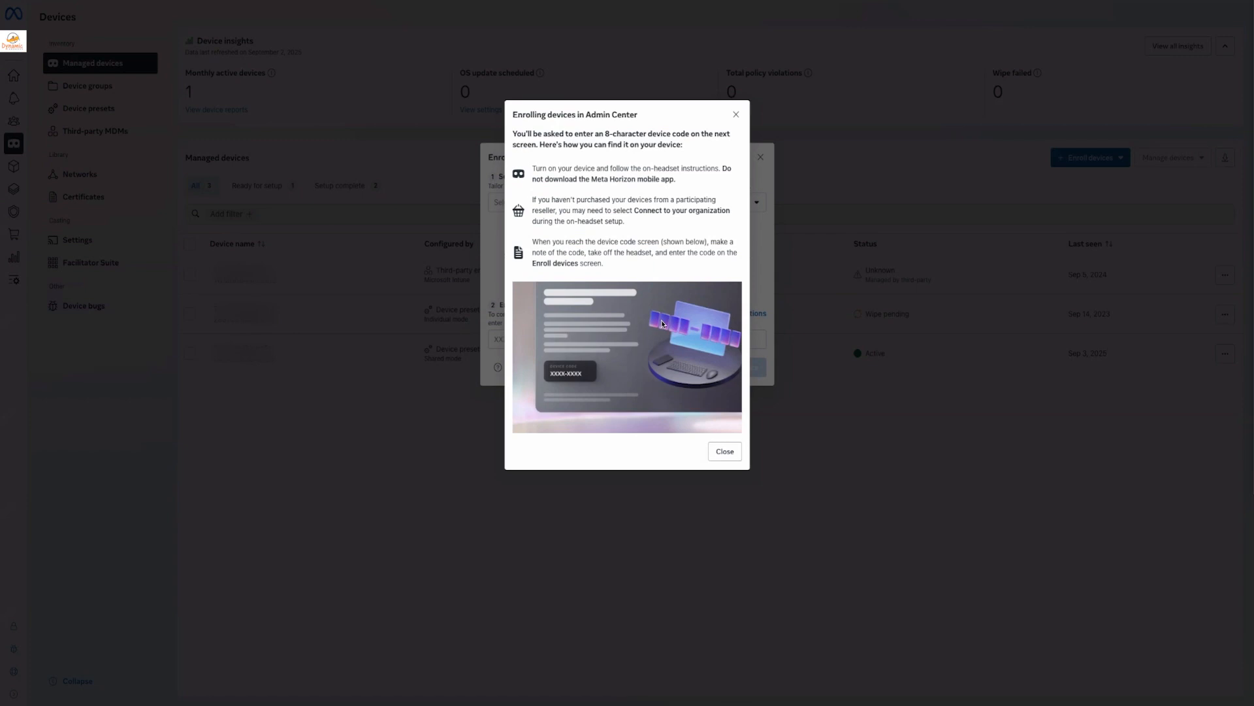
click(728, 455)
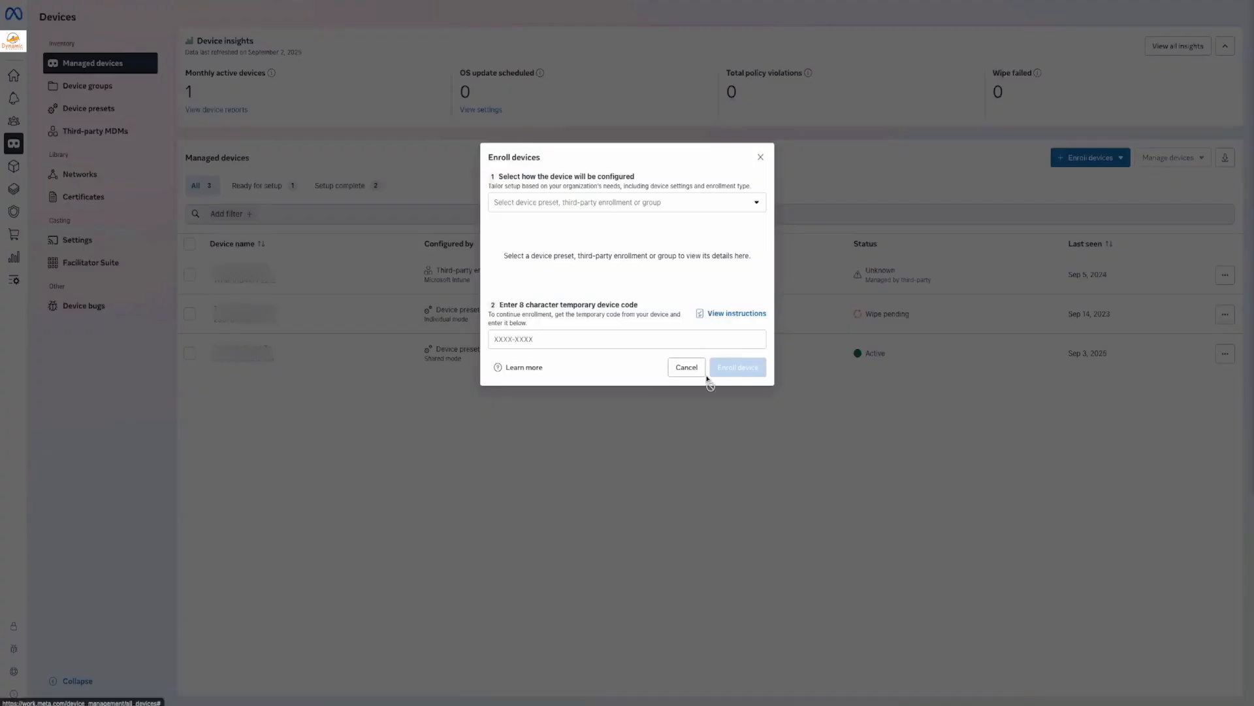
click(685, 368)
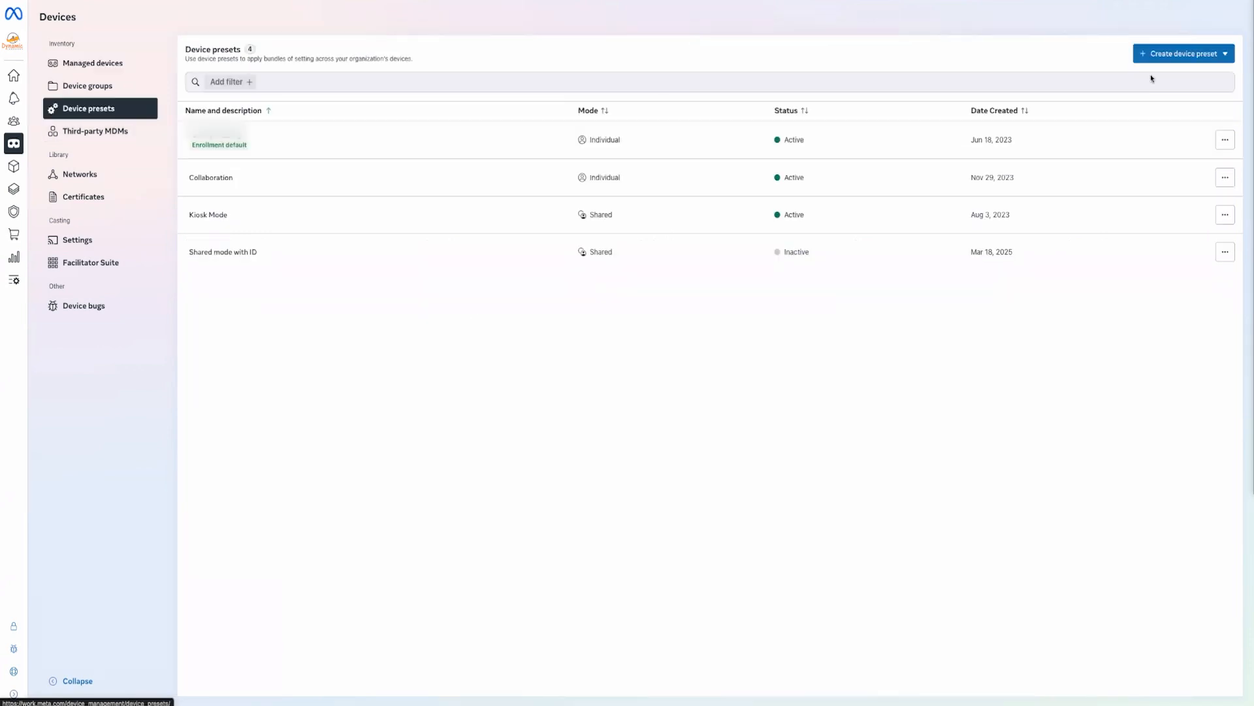
Create an Individual mode device preset named 'individual mode'
click(1169, 54)
click(1164, 95)
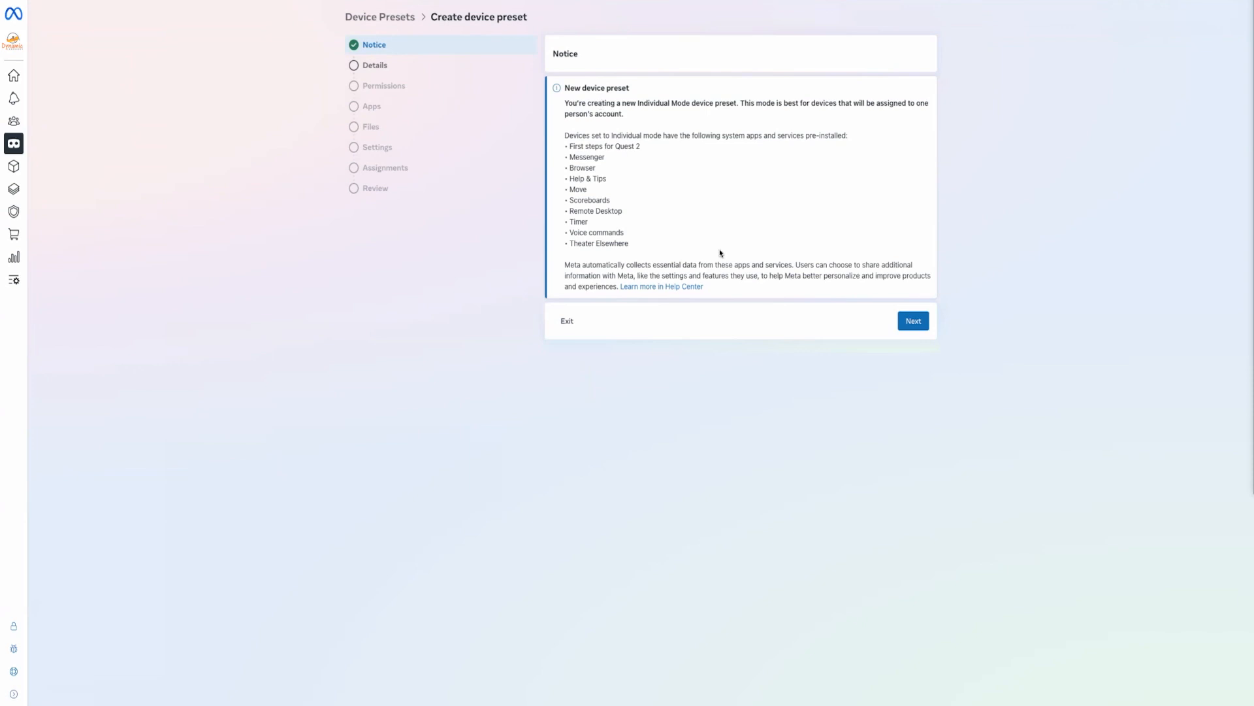
click(913, 321)
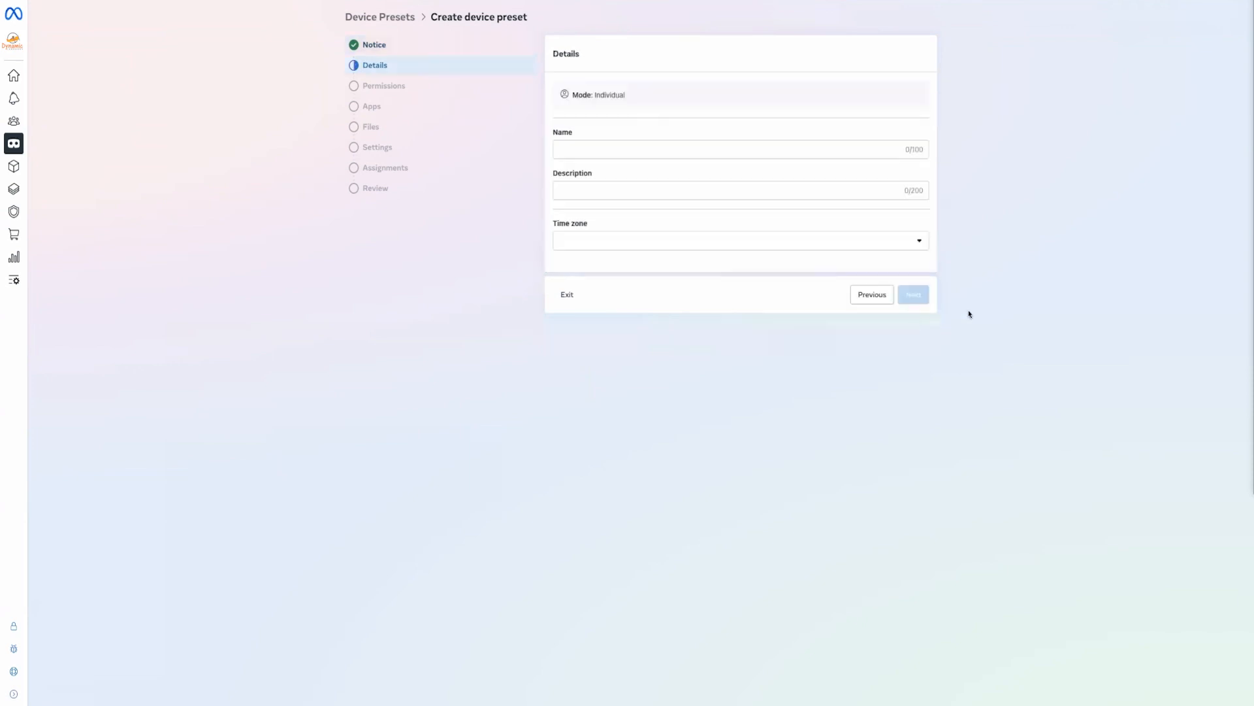
click(634, 146)
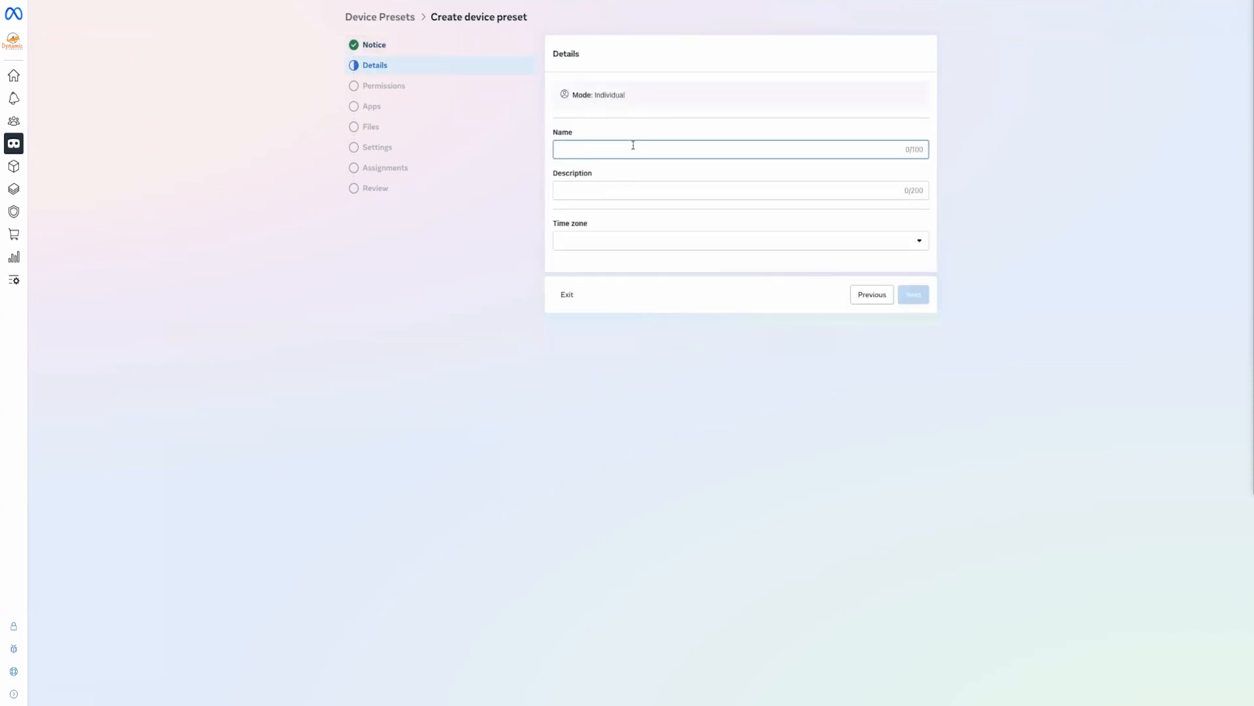
text(individual mode)
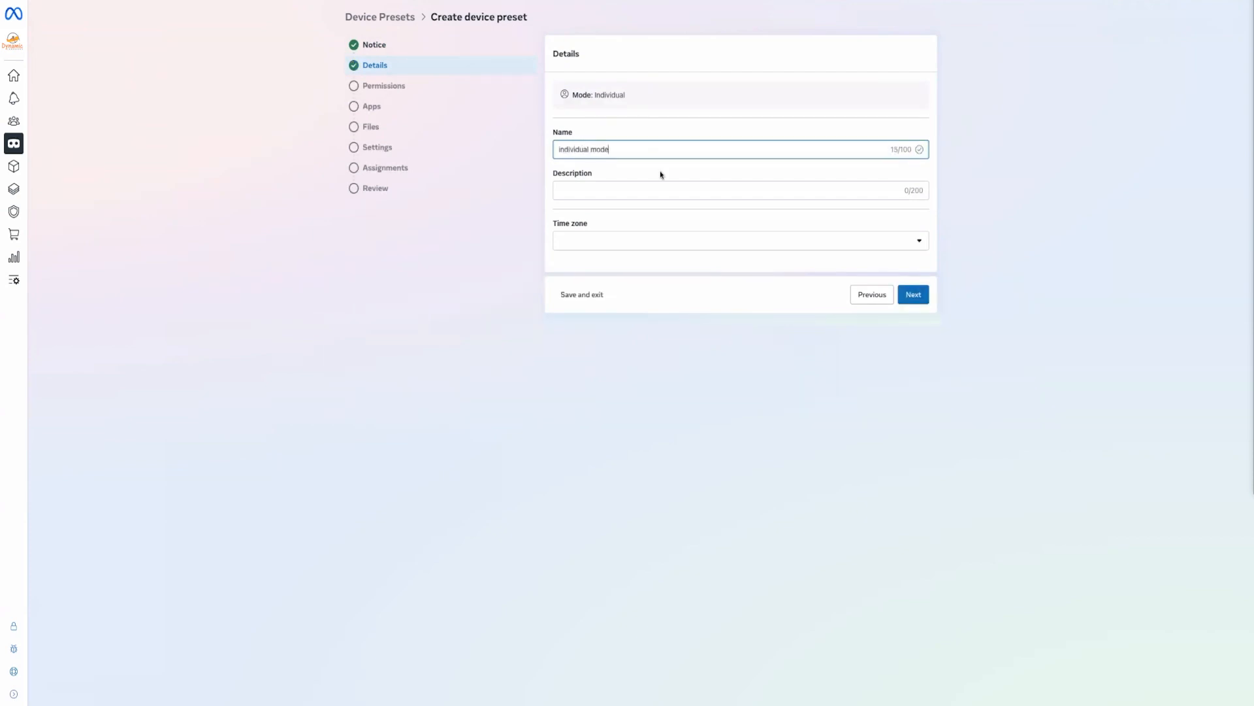
click(921, 296)
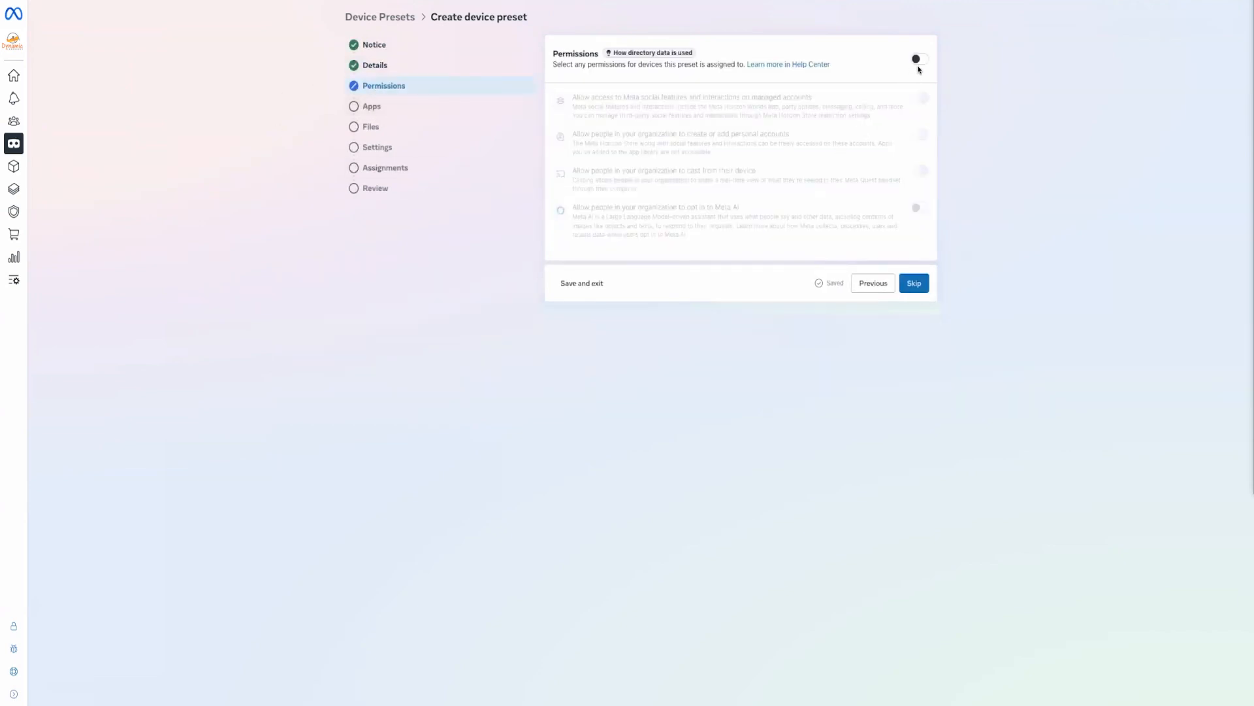
Turn on the preset's permissions with personal account creation disallowed, then continue to Apps
click(920, 60)
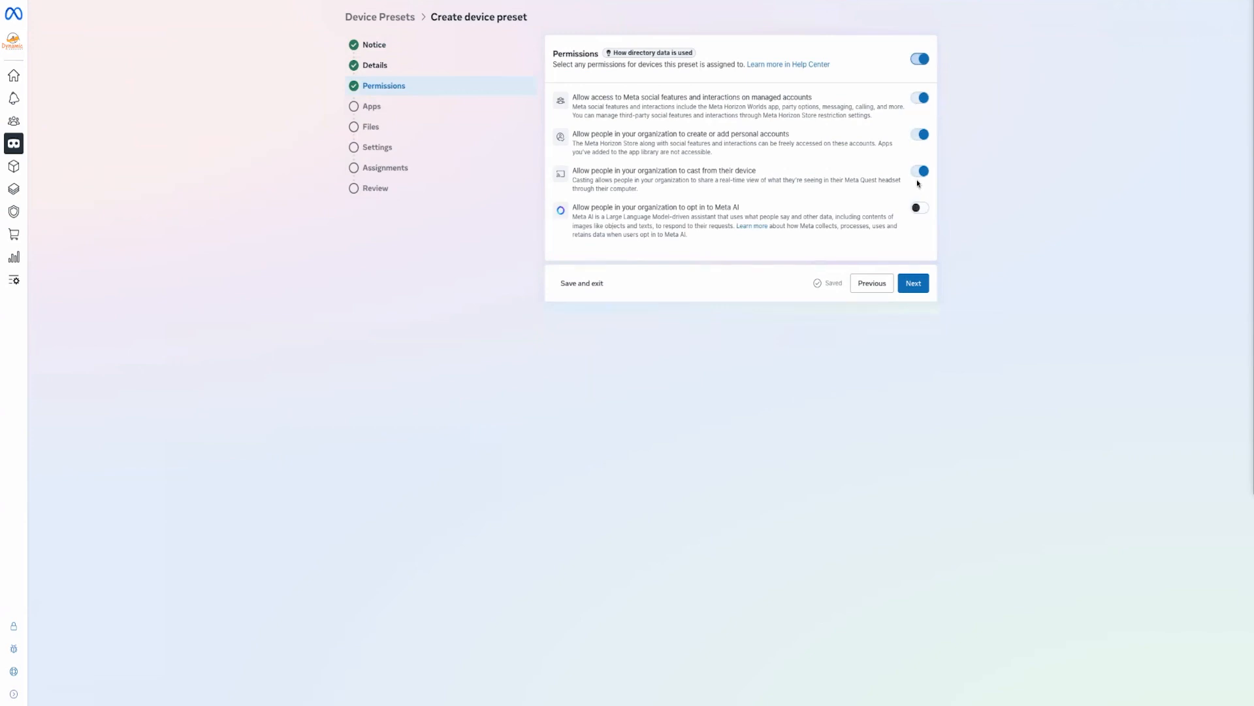
click(924, 136)
click(921, 285)
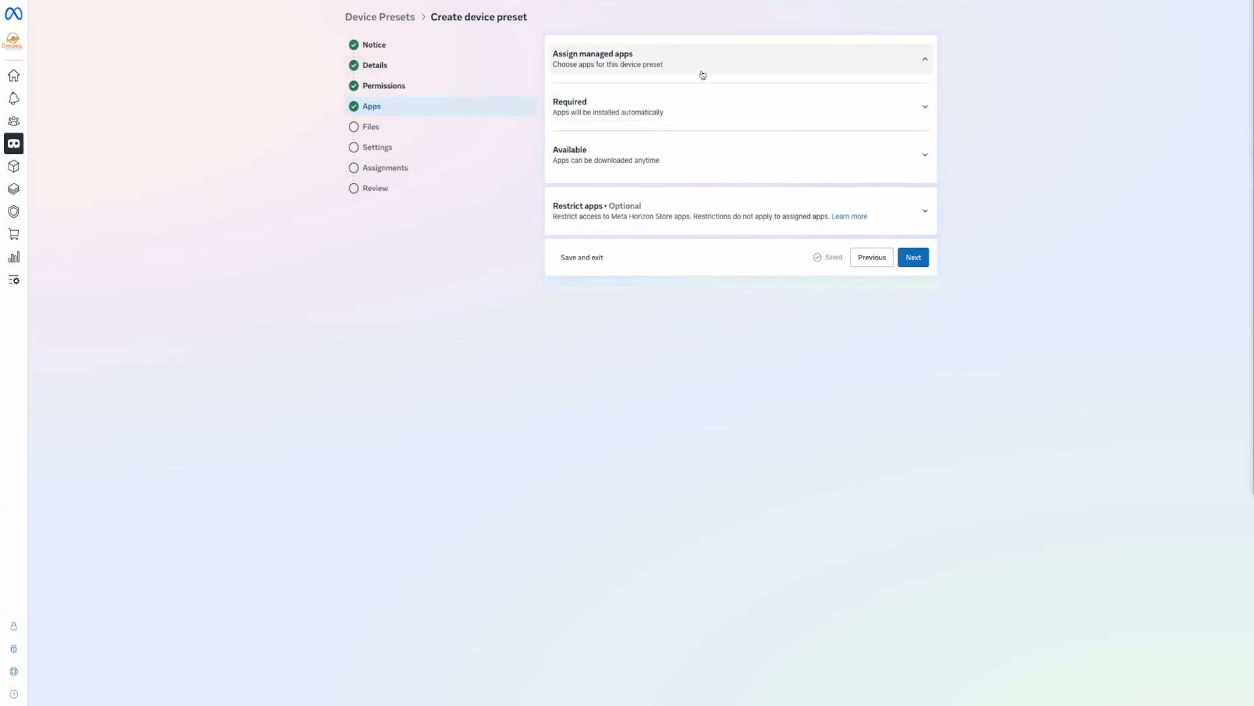
Skip Apps and Files, enable the preset's security settings, and open the Networks library
click(915, 261)
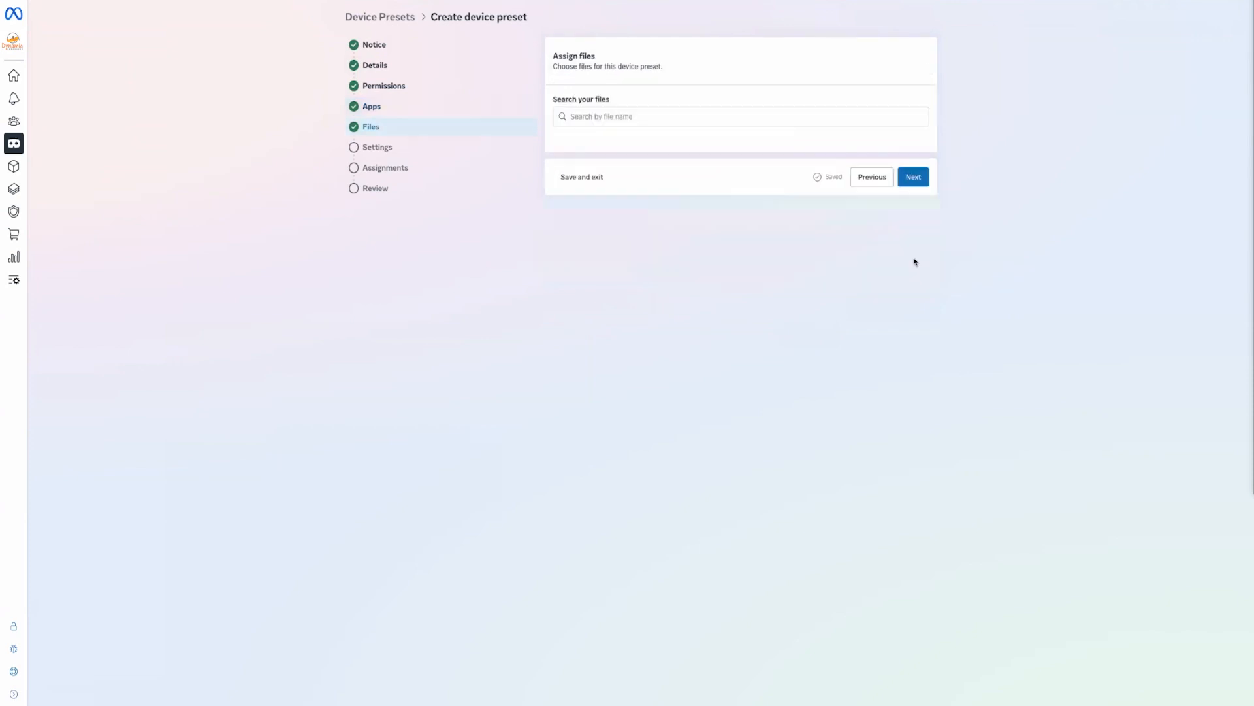
click(914, 177)
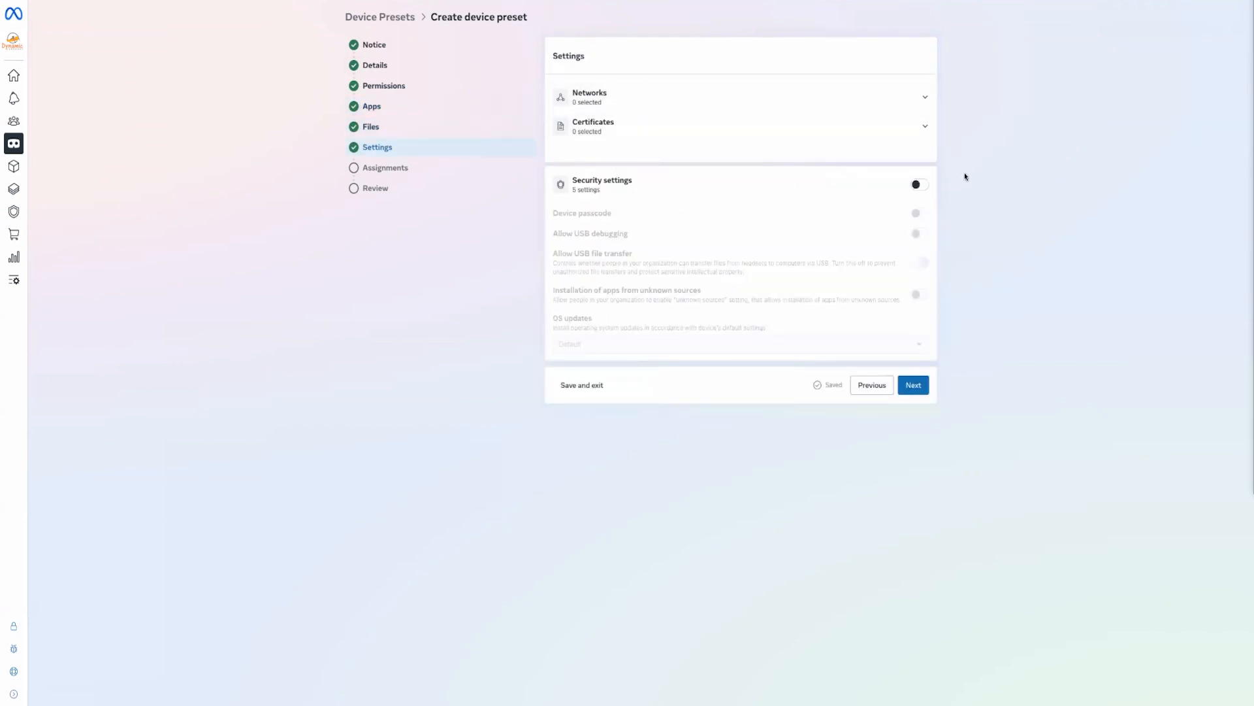
click(926, 189)
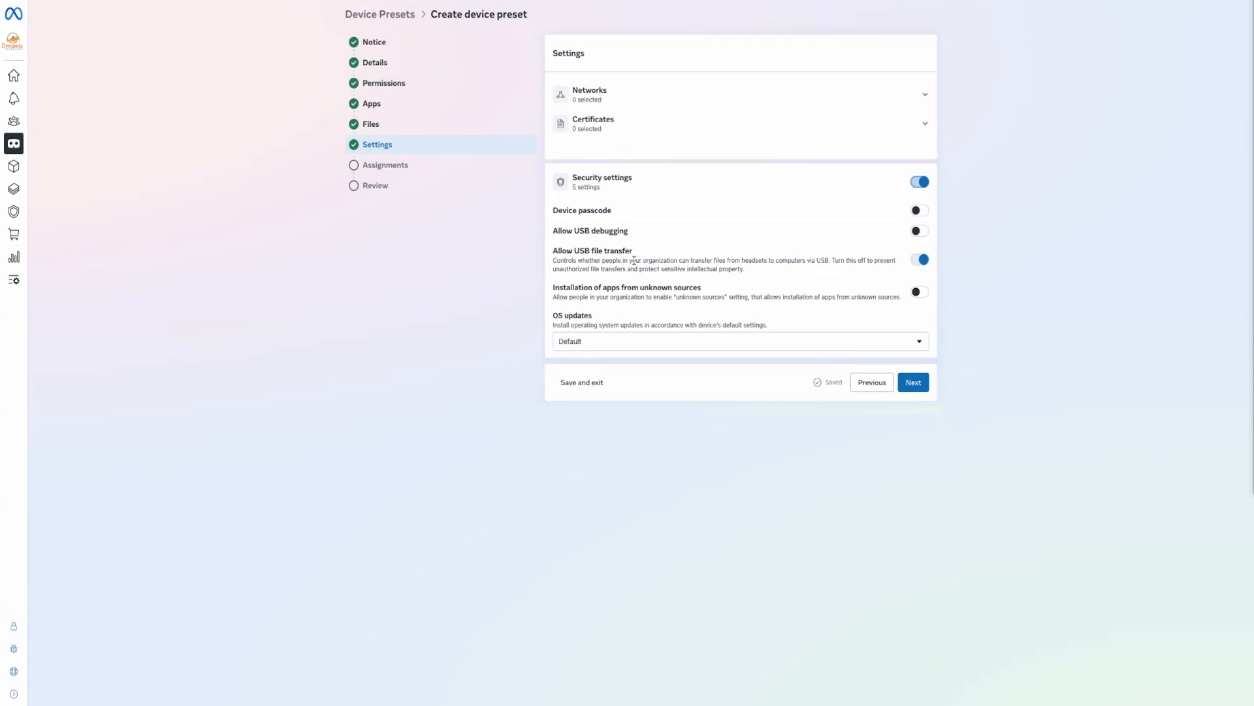
click(74, 174)
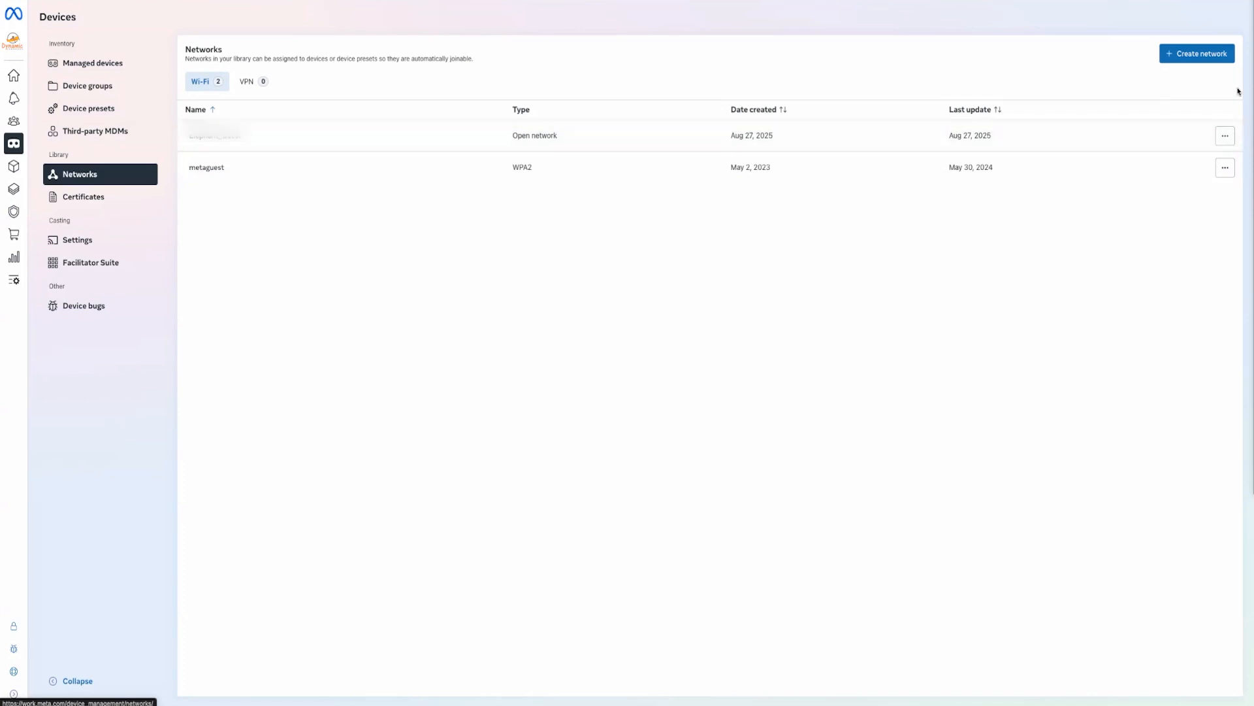
Preview a new Wi-Fi network's EAP-TLS and EAP-PEAP security options, discard it, and open Certificates
click(1197, 53)
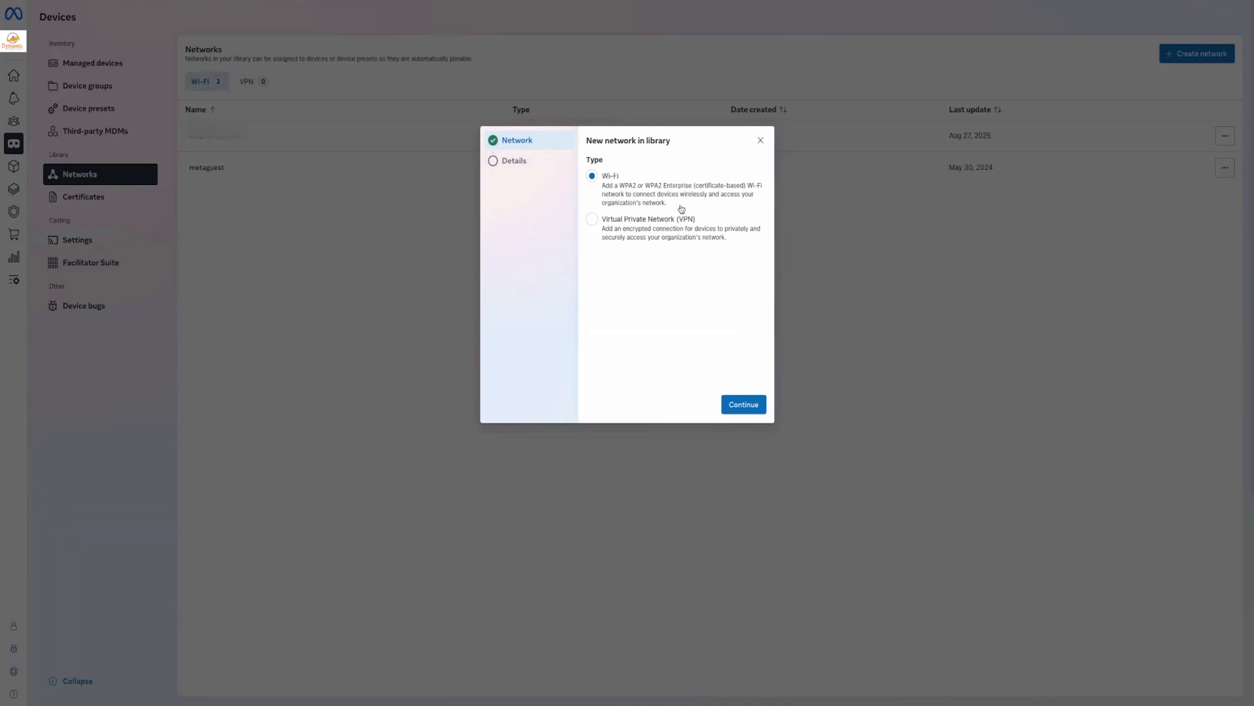
click(677, 235)
click(670, 196)
click(751, 405)
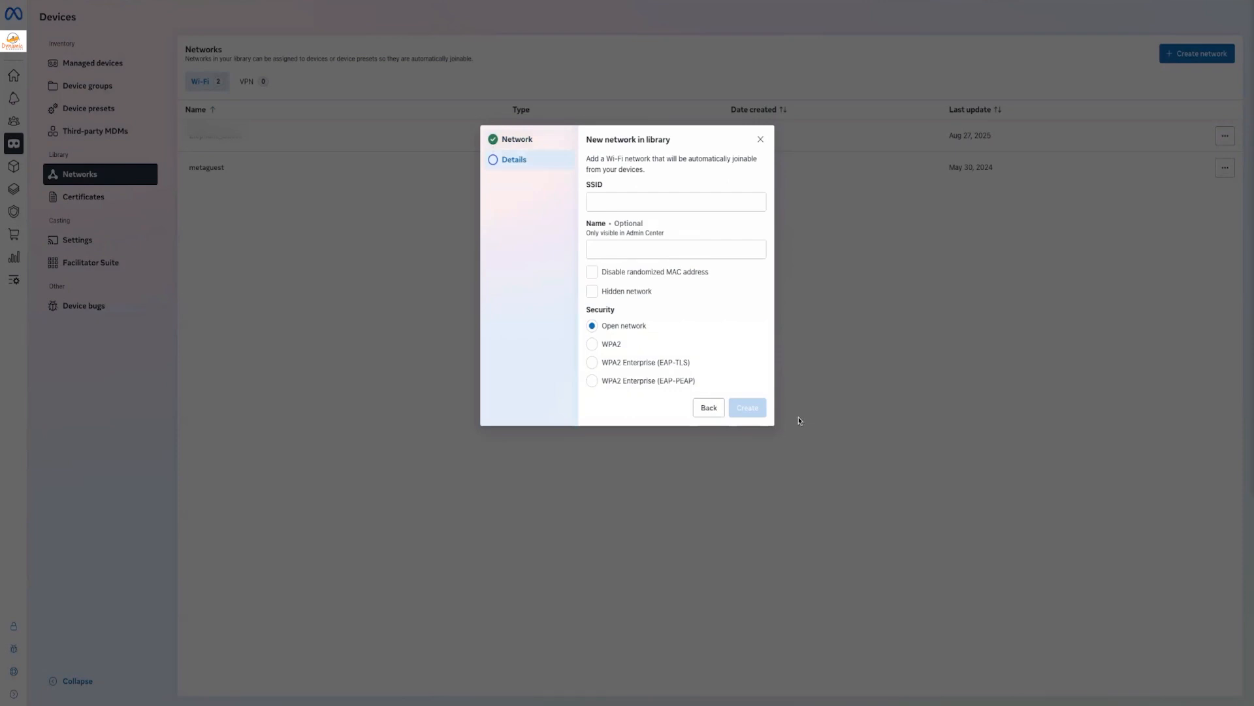
click(633, 364)
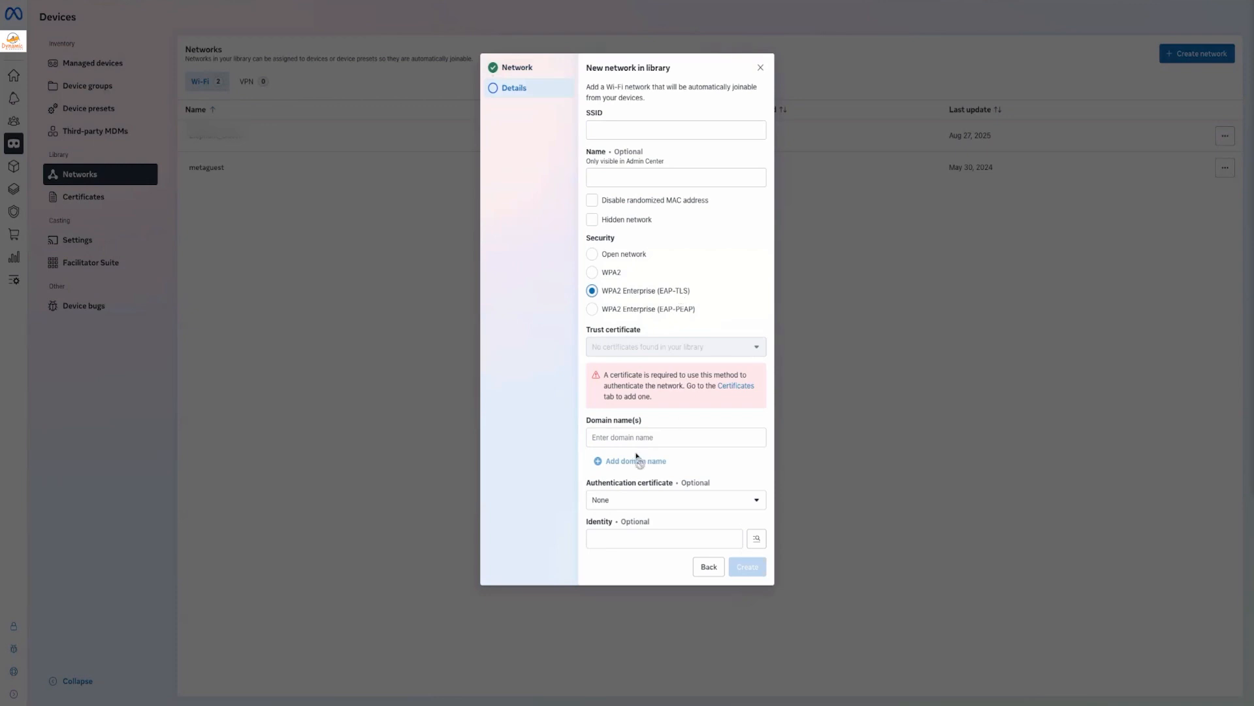
click(614, 309)
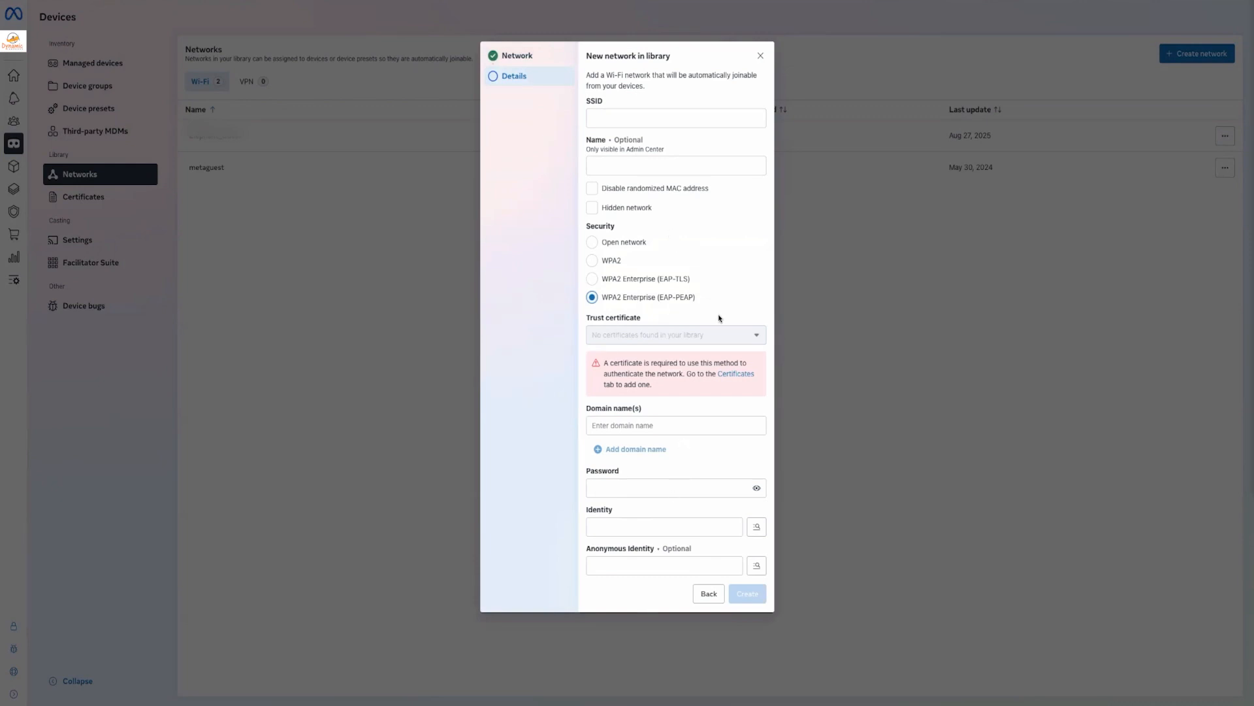
click(760, 56)
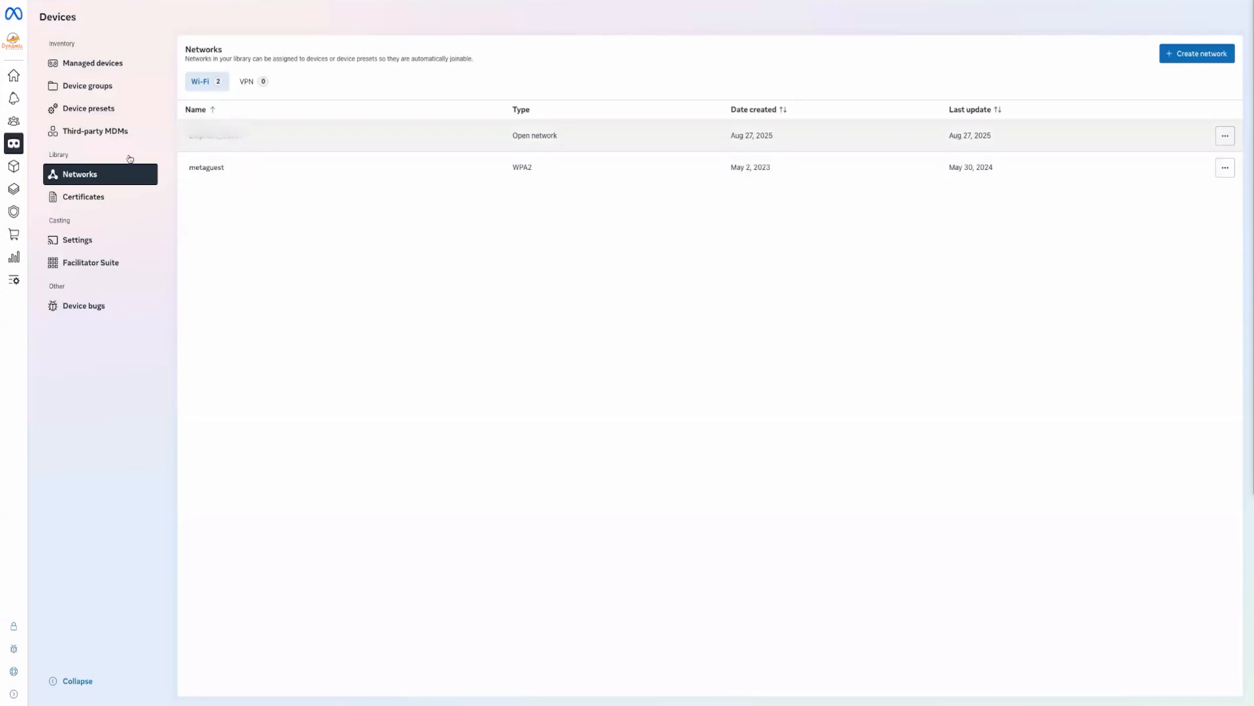
click(98, 204)
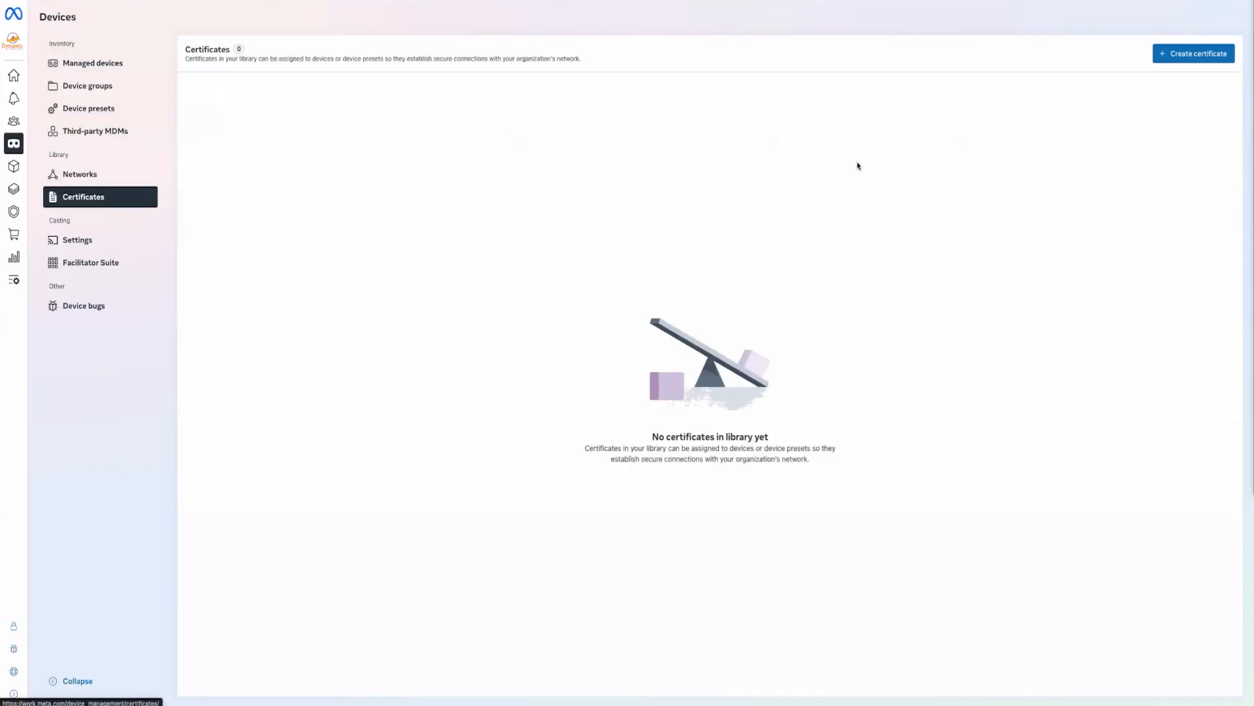
Draft a SCEP certificate named 'cer' with alias 'cert', view its Details step, then discard it
click(1192, 53)
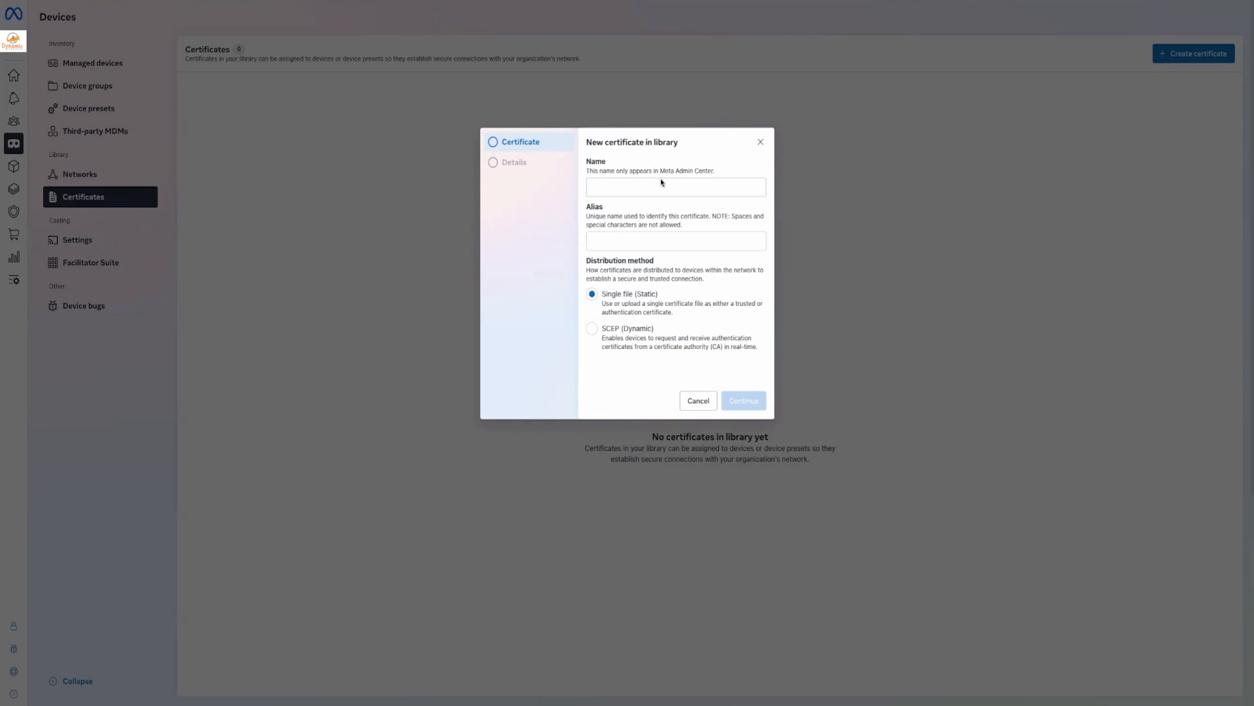
click(629, 331)
click(636, 184)
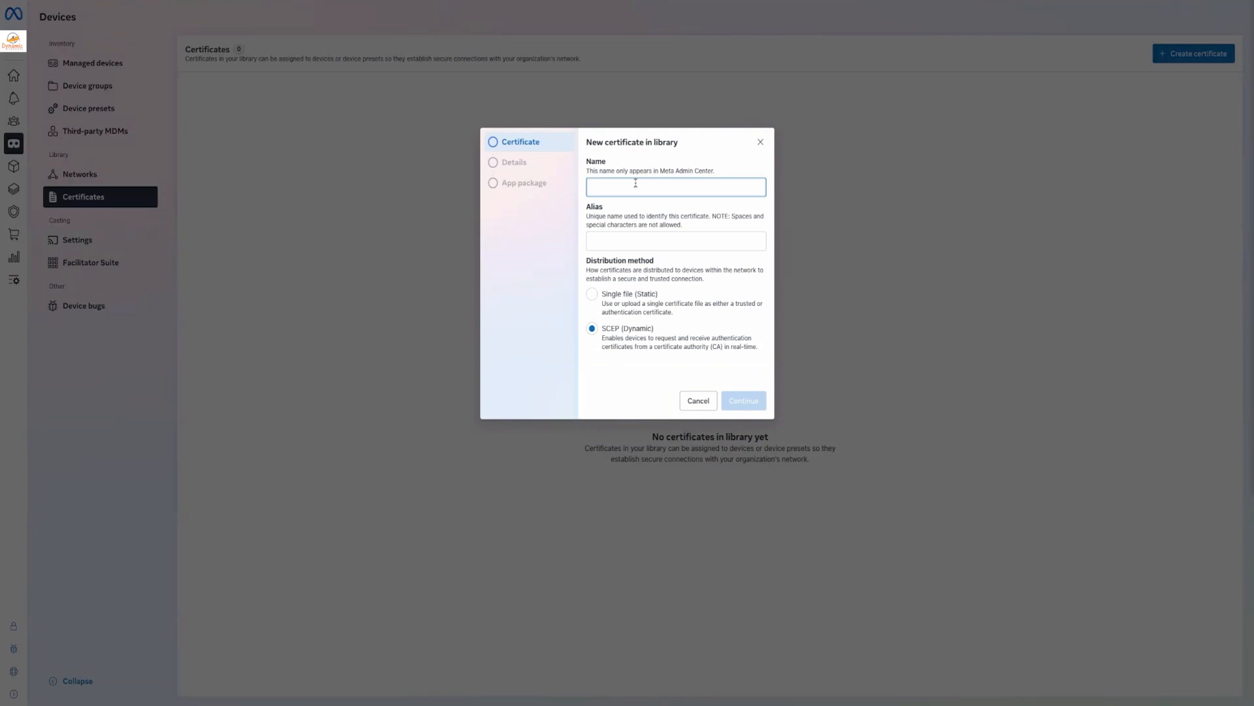
text(cert)
click(639, 235)
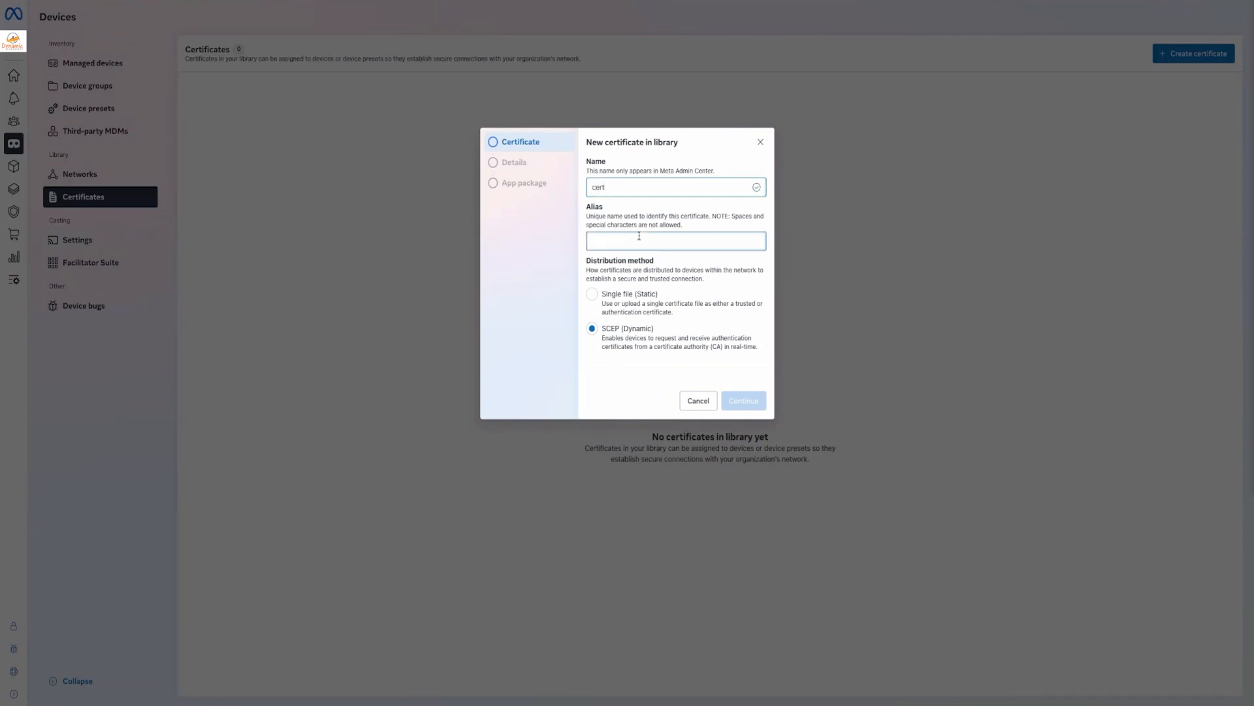
text(cert)
click(752, 406)
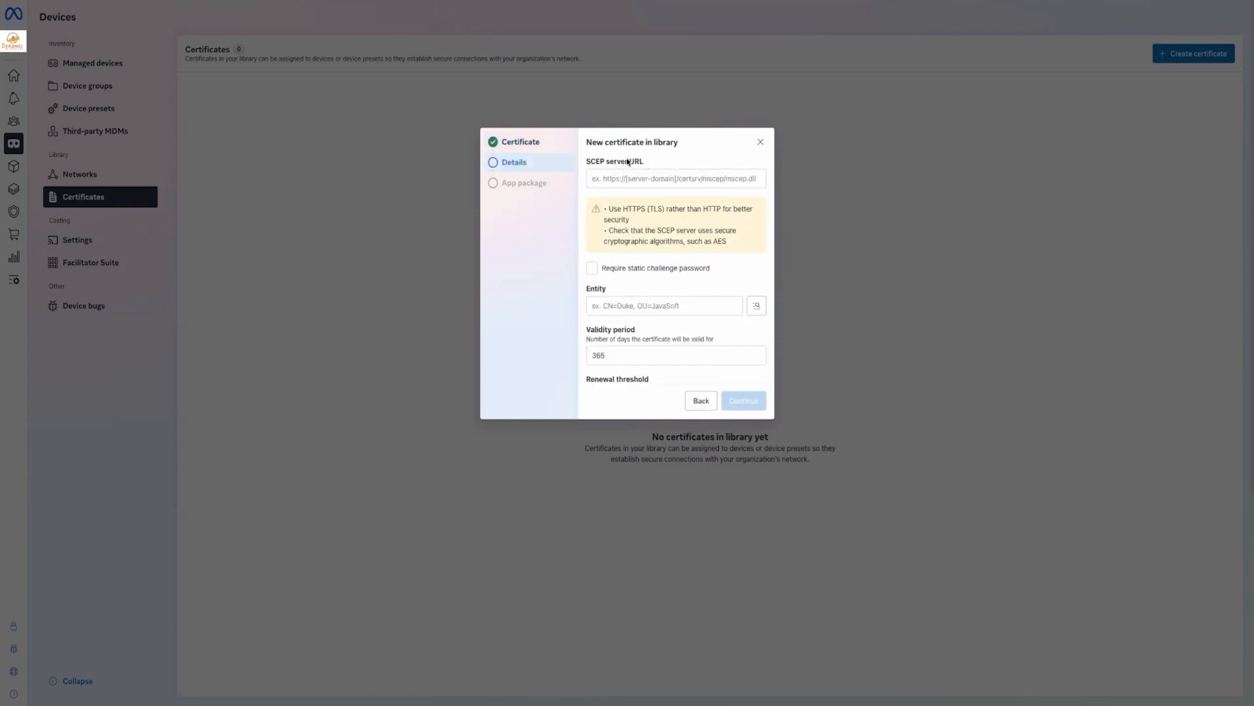
scroll(652, 311, down, 5)
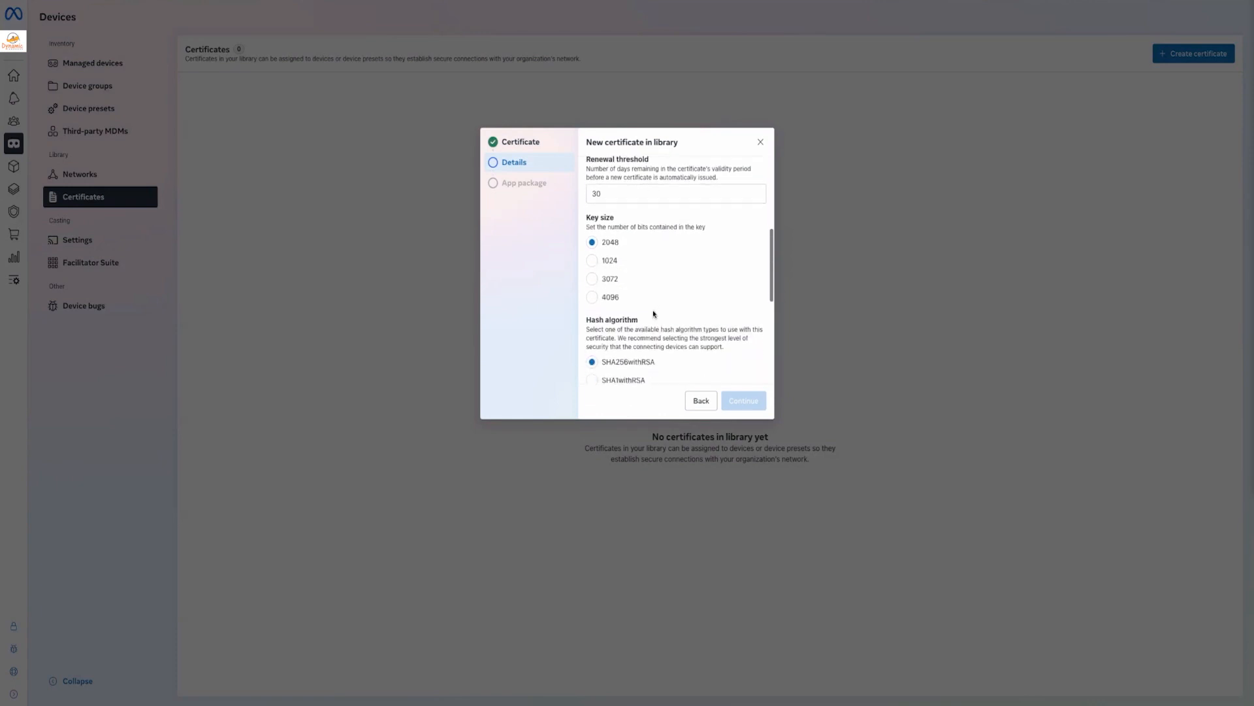
scroll(653, 311, up, 2)
scroll(653, 310, up, 5)
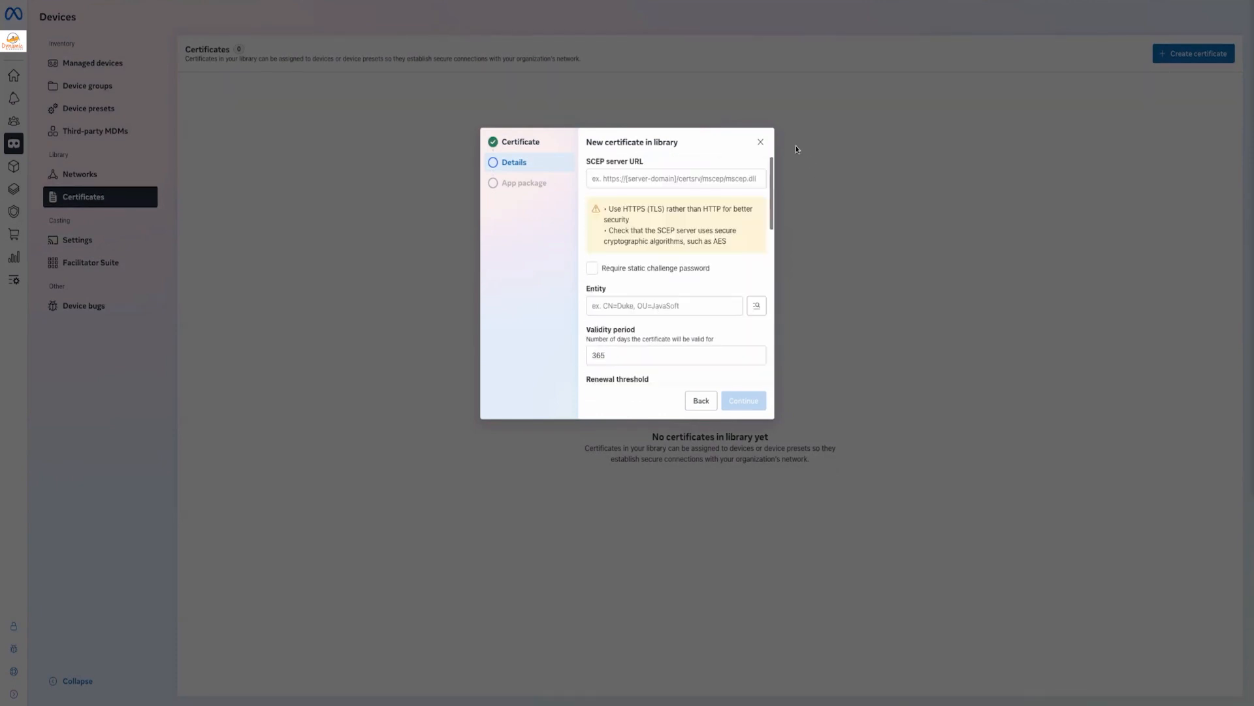
click(760, 141)
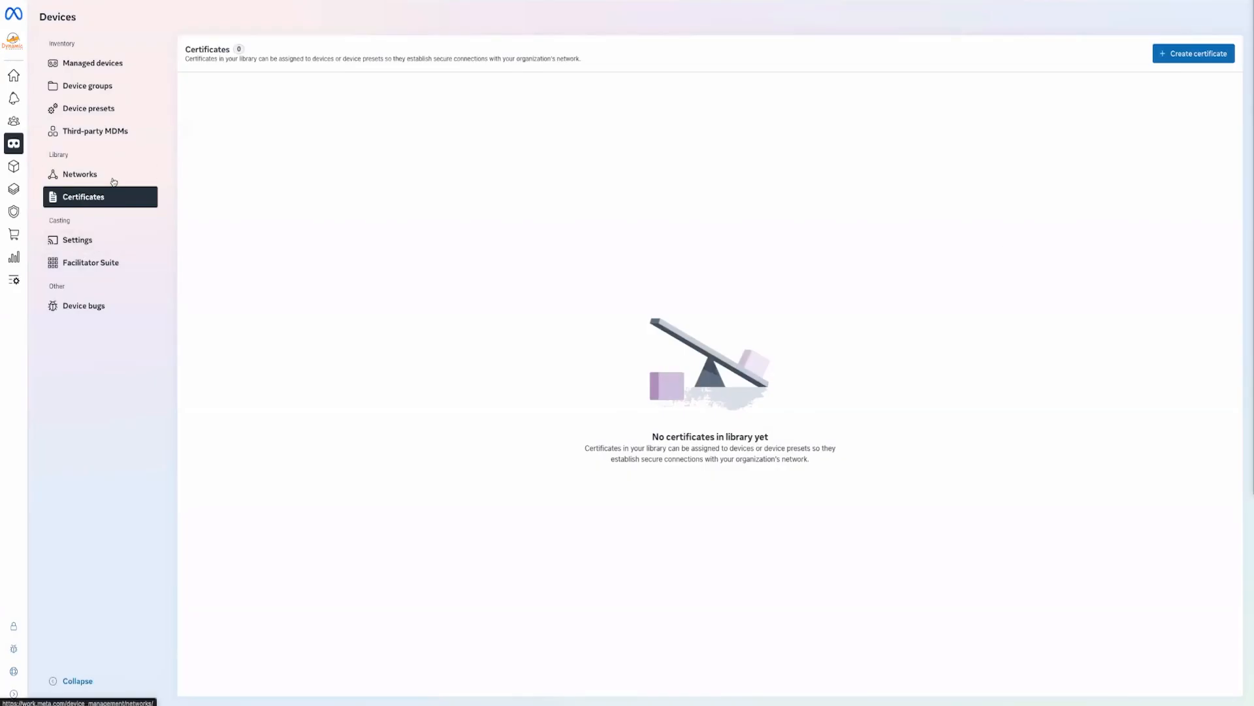
Go to Device presets and open the Shared (Kiosk) Mode preset
click(90, 111)
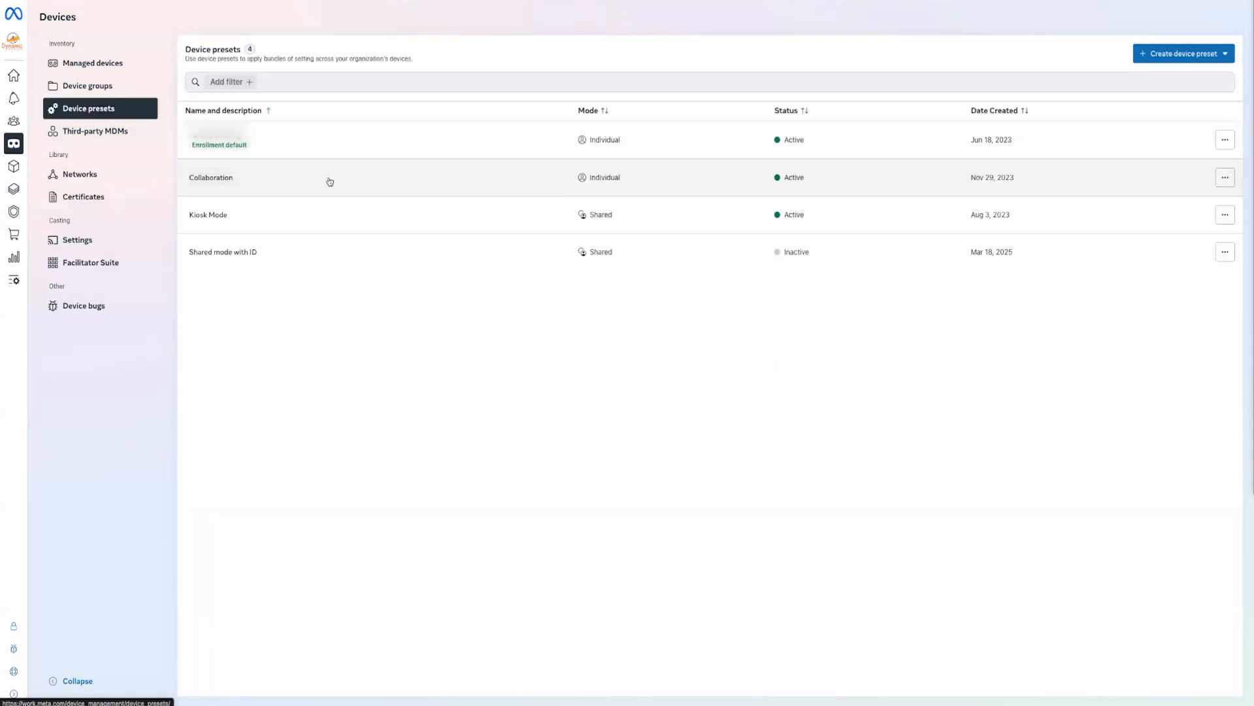
click(223, 182)
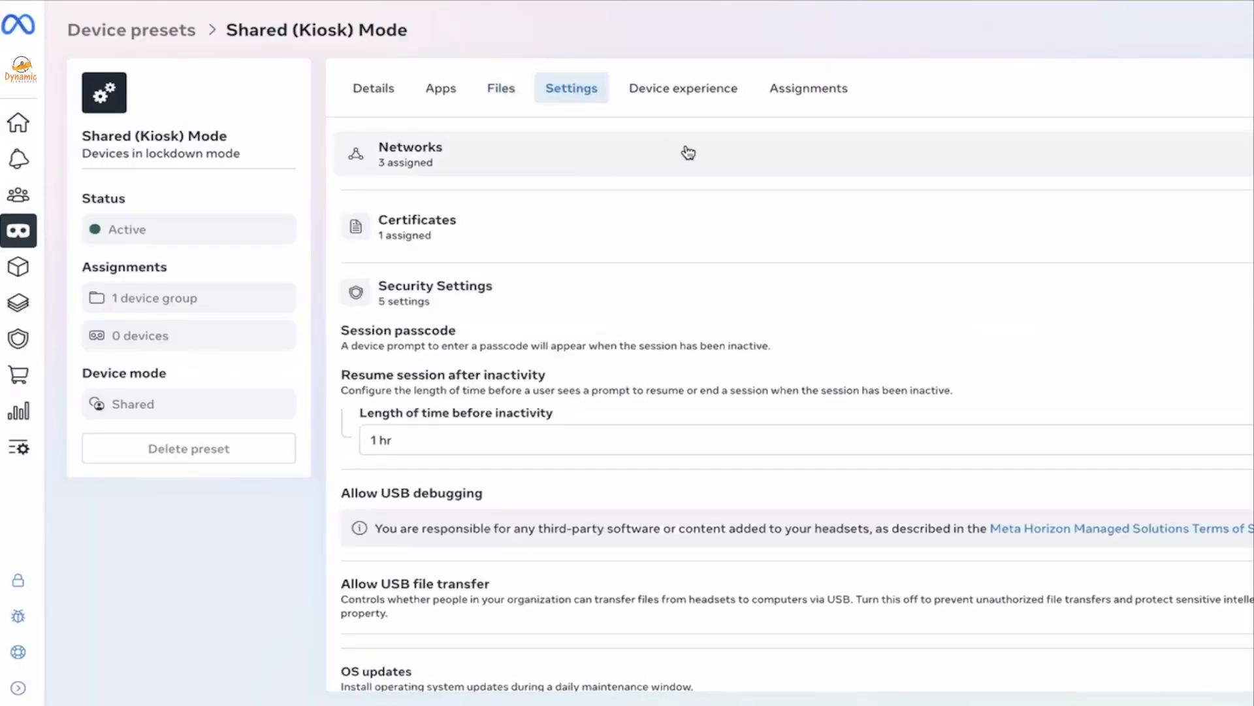
Show the kiosk preset's Details tab and highlight its Require account setting
click(687, 152)
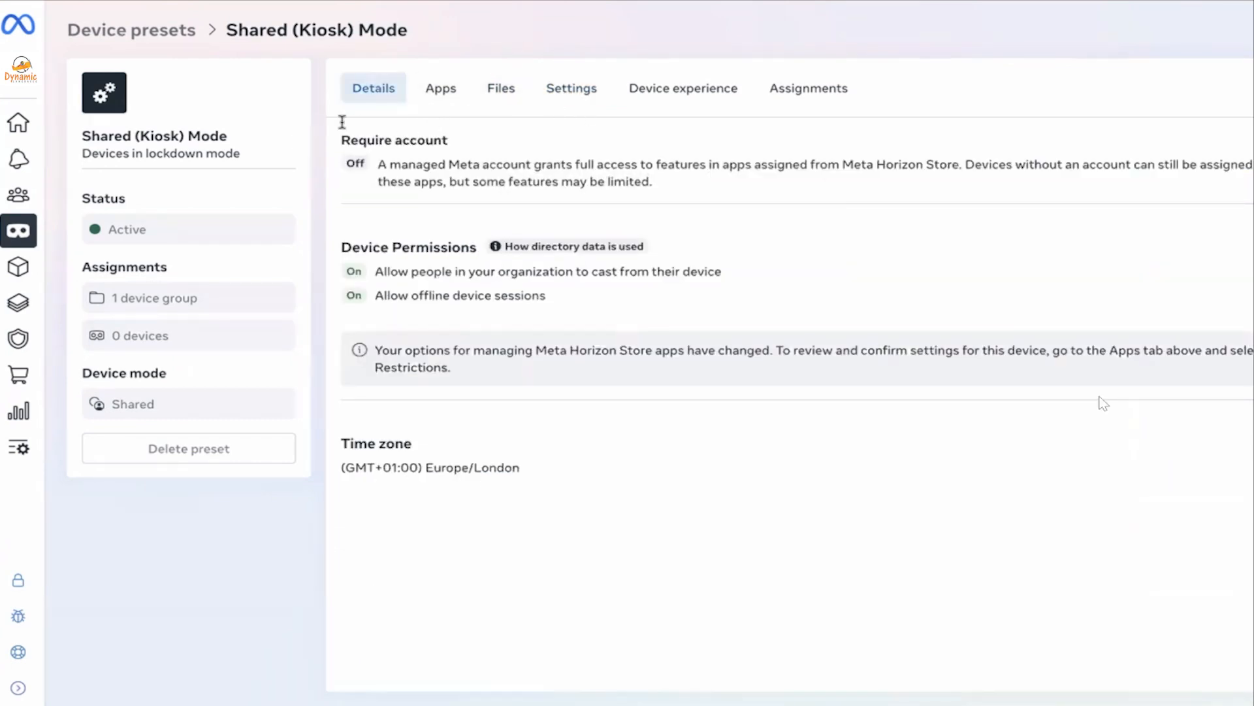
drag(450, 145, 330, 135)
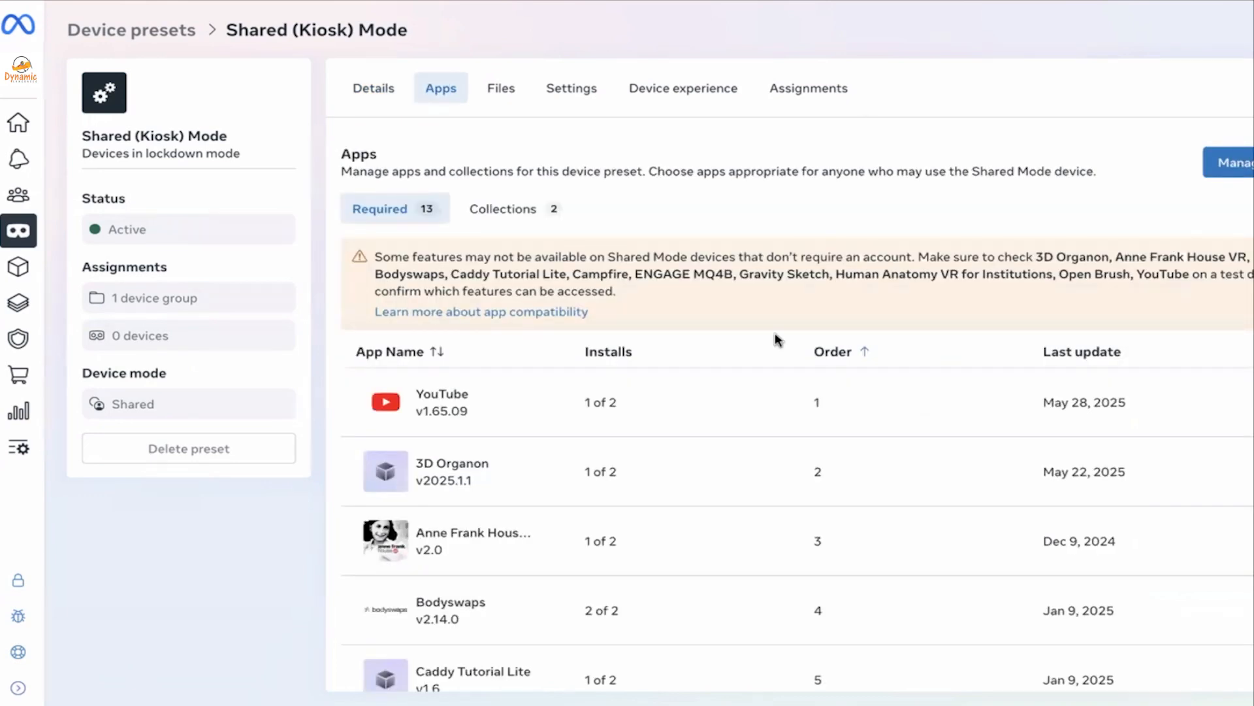
Scroll through the kiosk preset's apps, then show its files, including My Video.mp4
scroll(776, 339, down, 2)
scroll(776, 338, up, 2)
scroll(850, 481, down, 3)
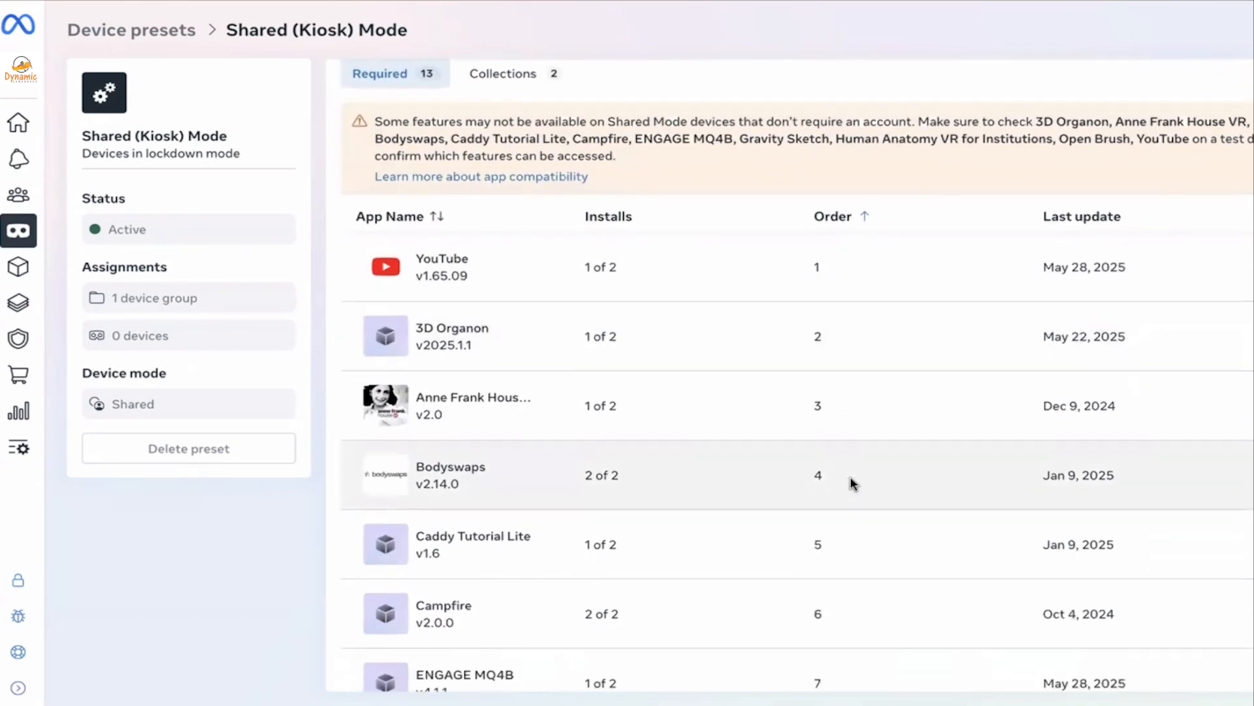
scroll(851, 483, down, 1)
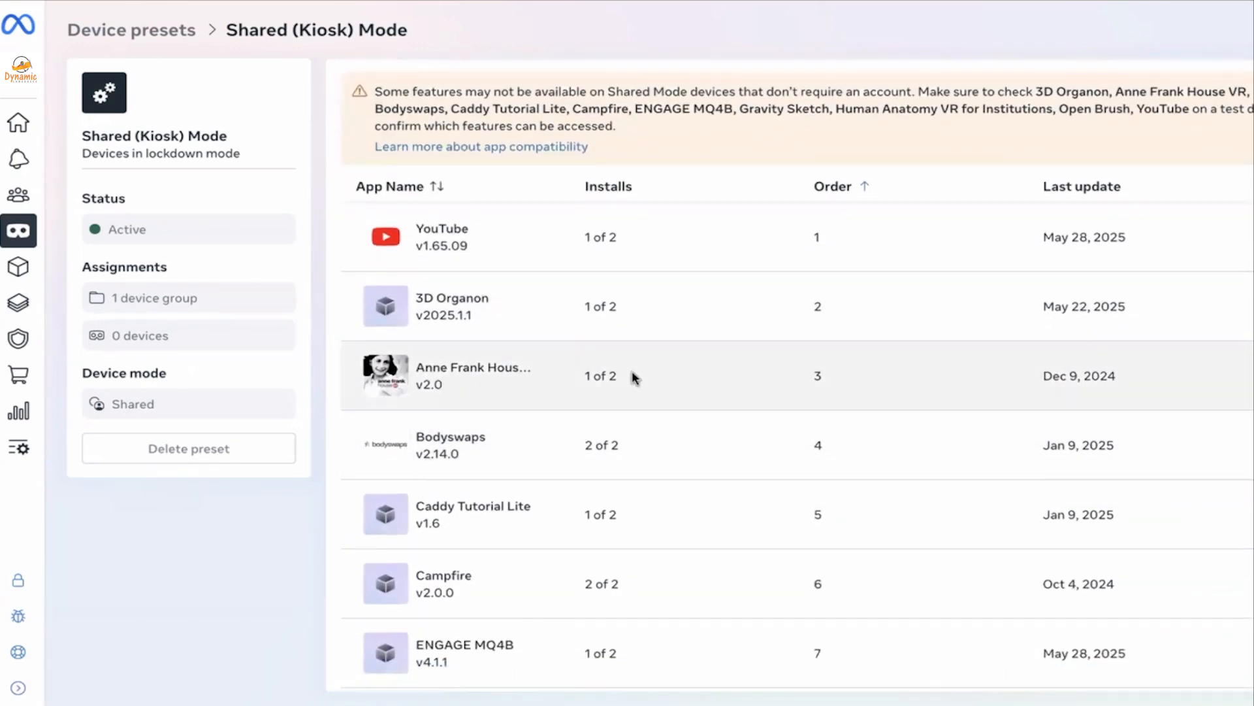
scroll(633, 371, up, 4)
click(509, 86)
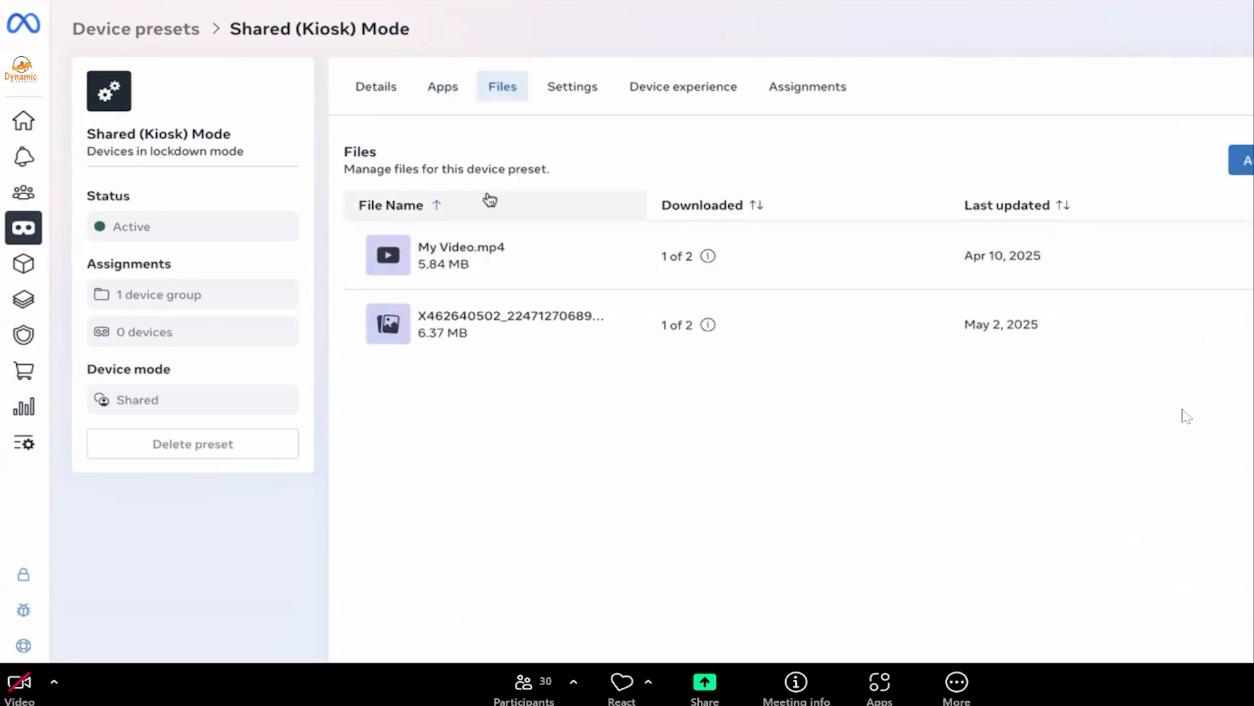
Review the kiosk preset's three assigned networks and its Corporate WiFi cert certificate in Settings
click(573, 86)
click(686, 154)
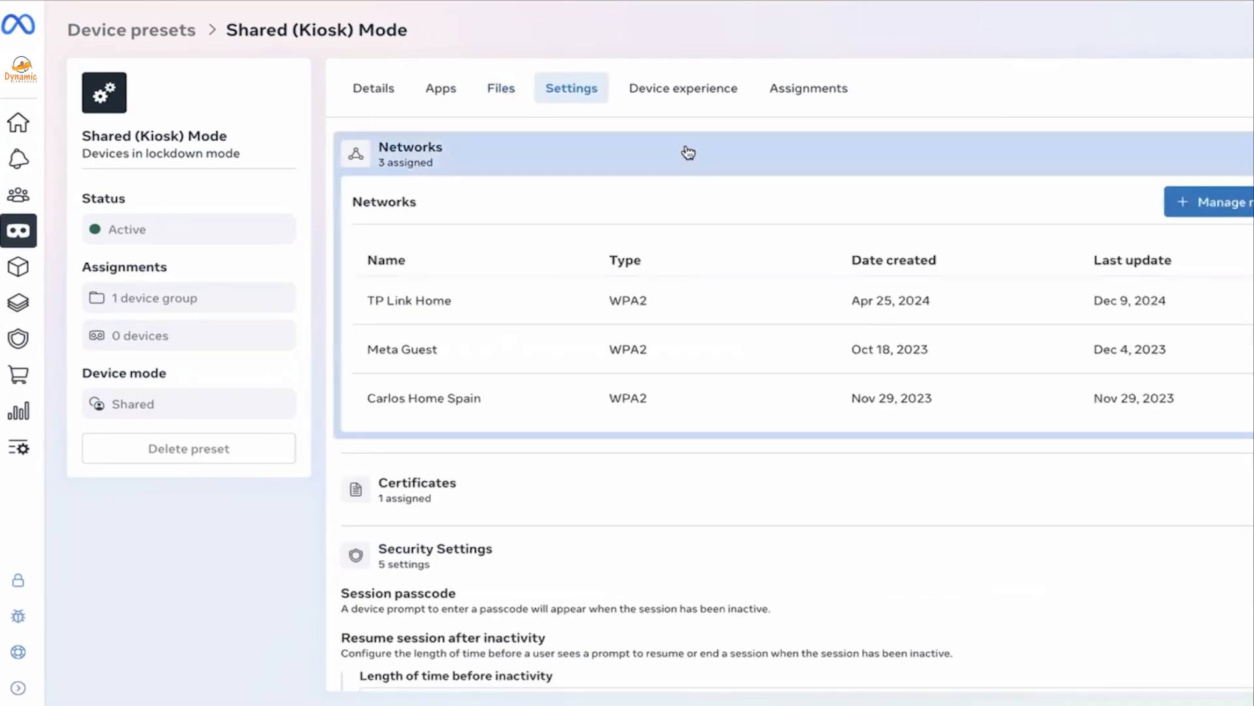
click(627, 155)
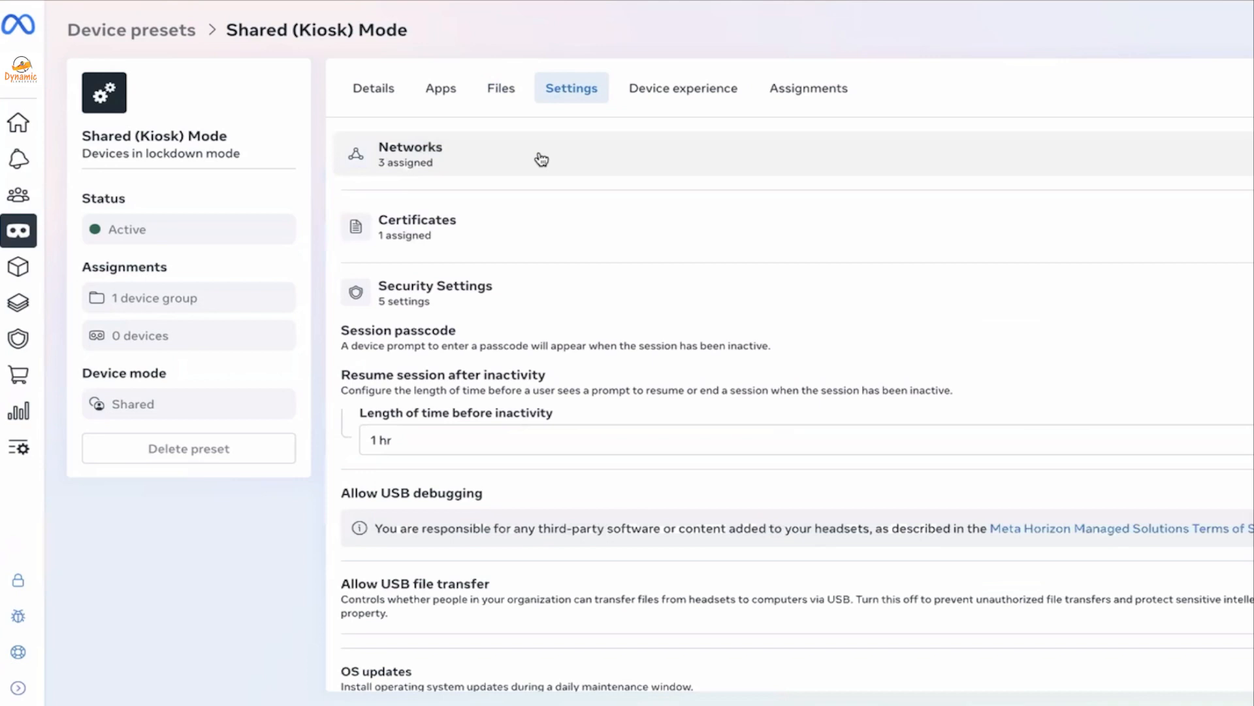
click(490, 246)
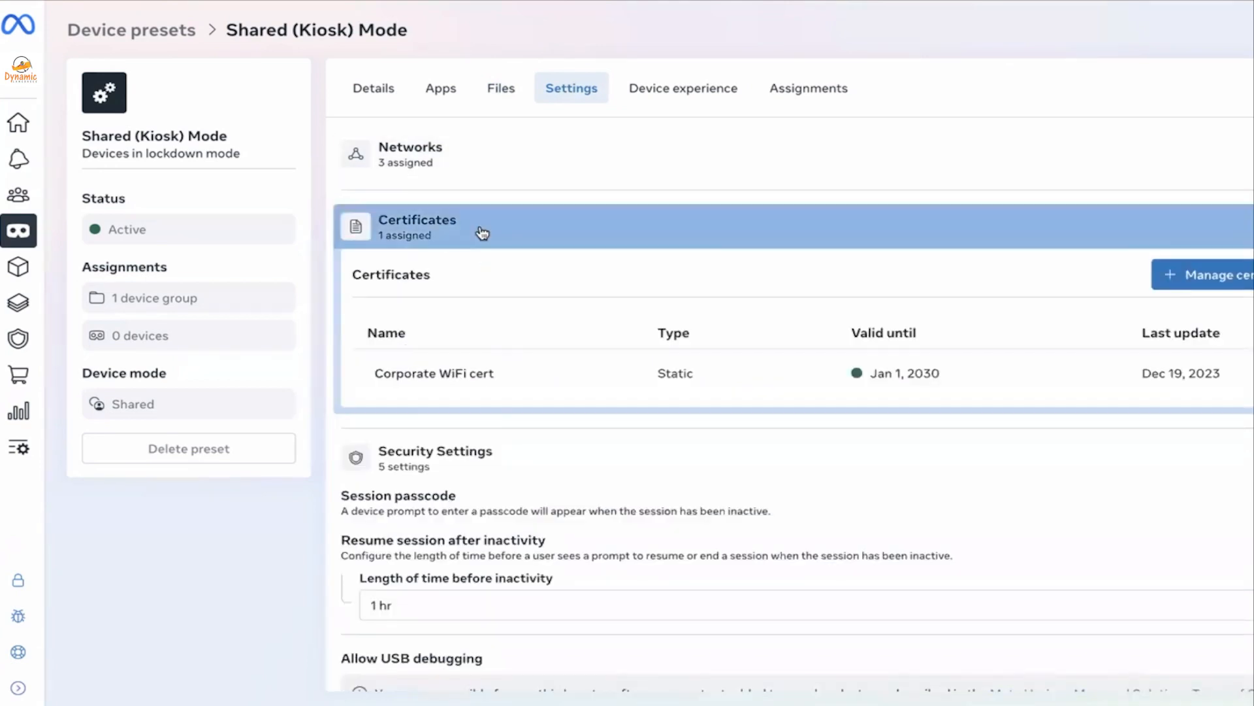
click(479, 236)
scroll(551, 301, down, 2)
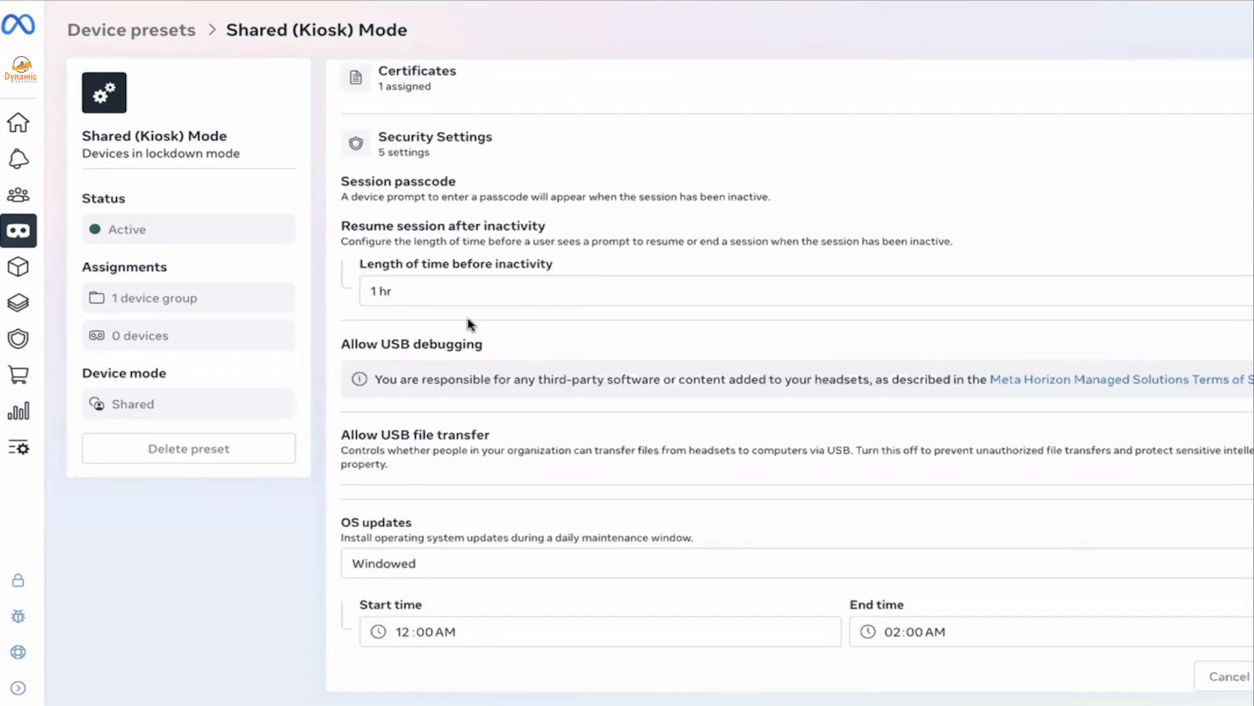
triple_click(381, 179)
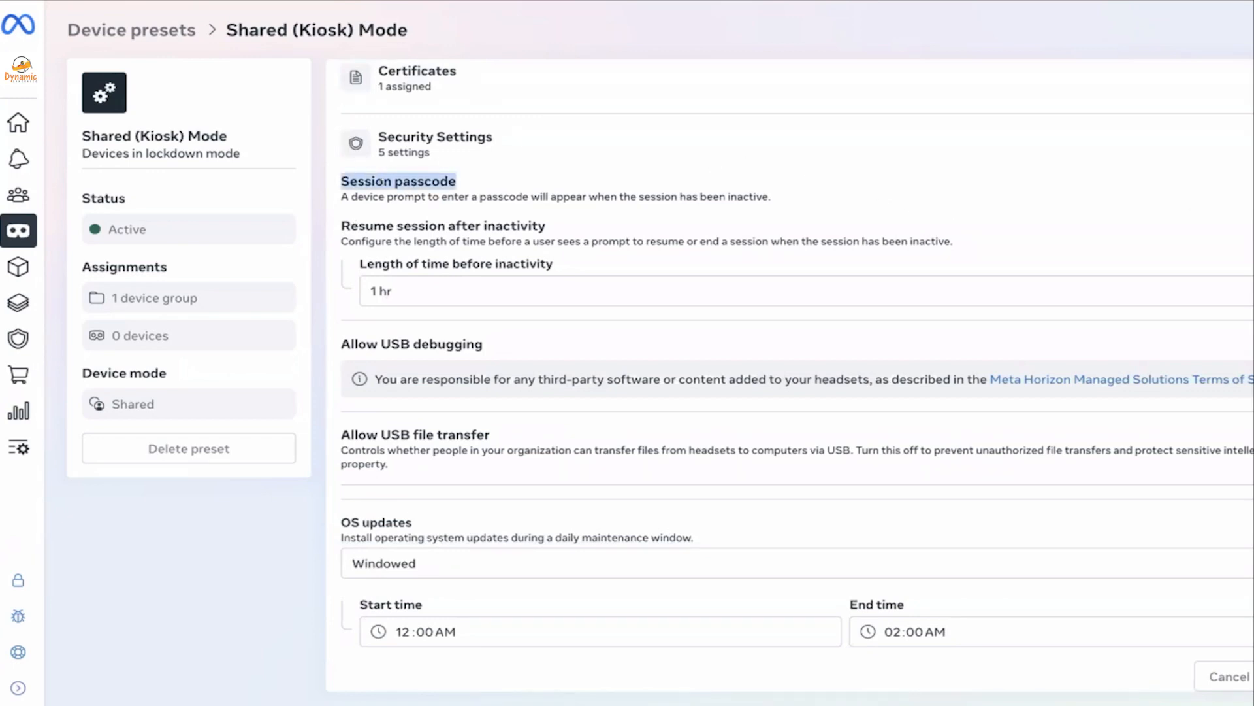
click(1253, 188)
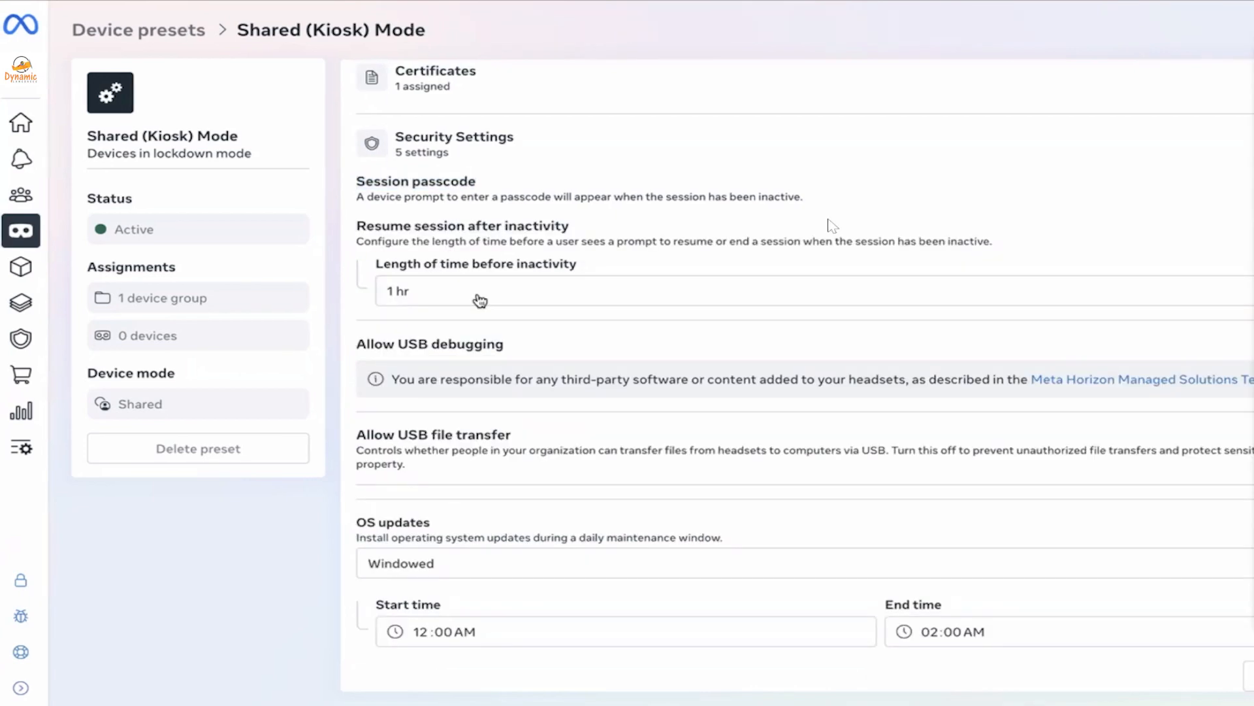
click(480, 301)
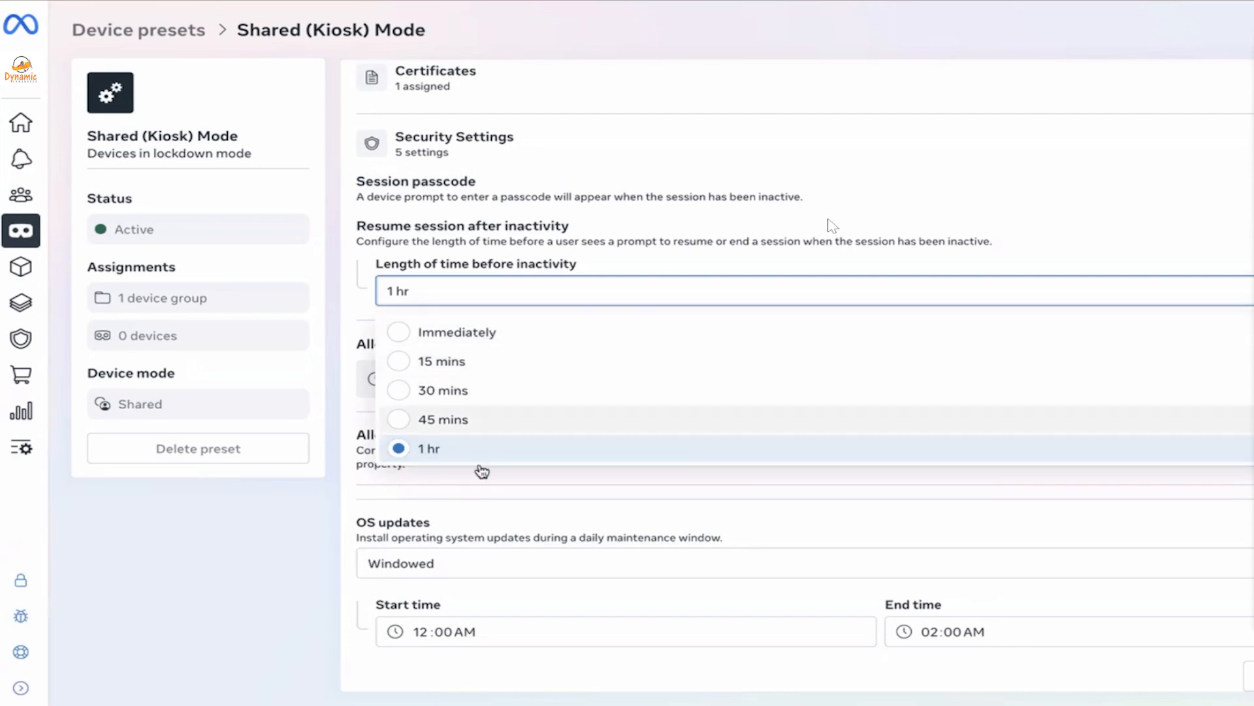
click(530, 265)
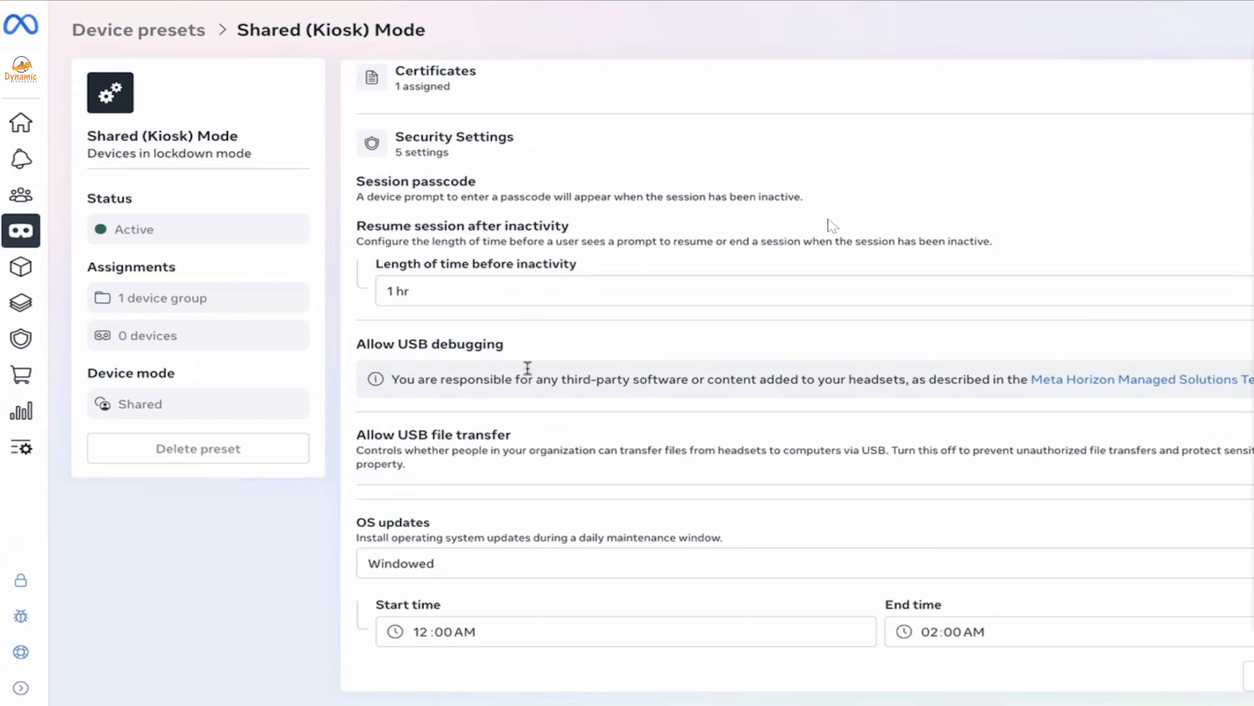
Highlight the Allow USB debugging and Allow USB file transfer settings, then show Device experience
triple_click(406, 345)
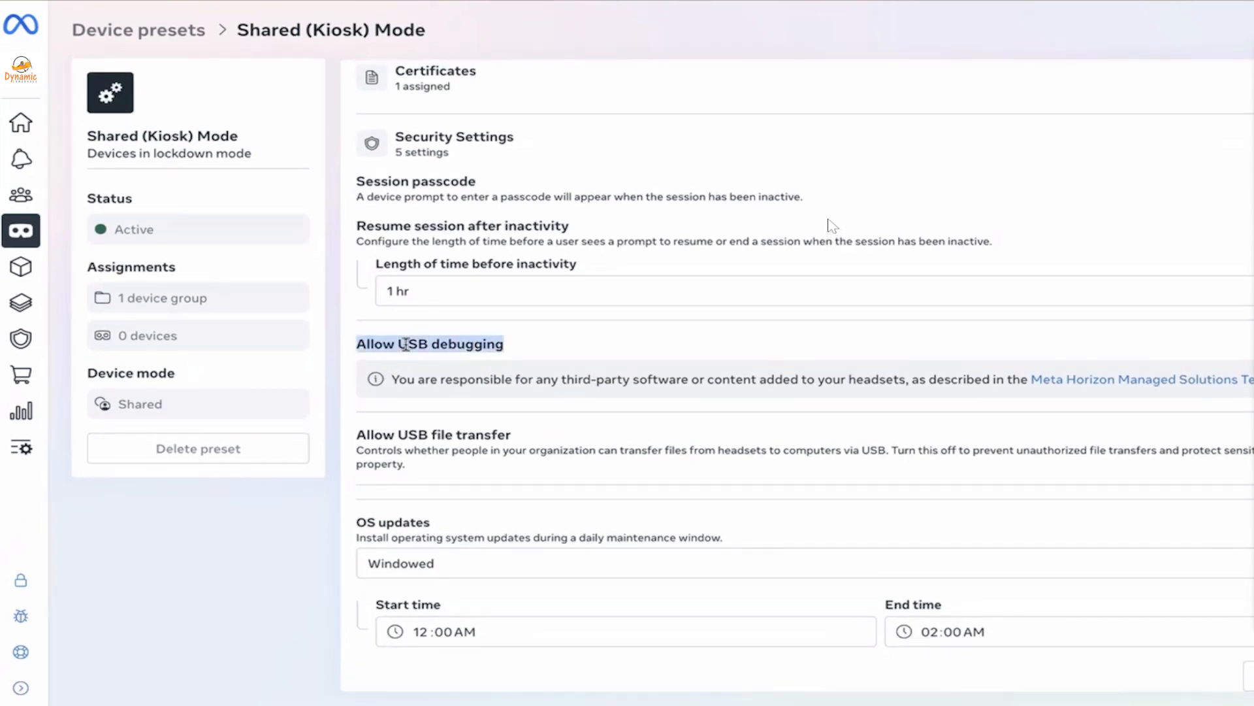
triple_click(479, 433)
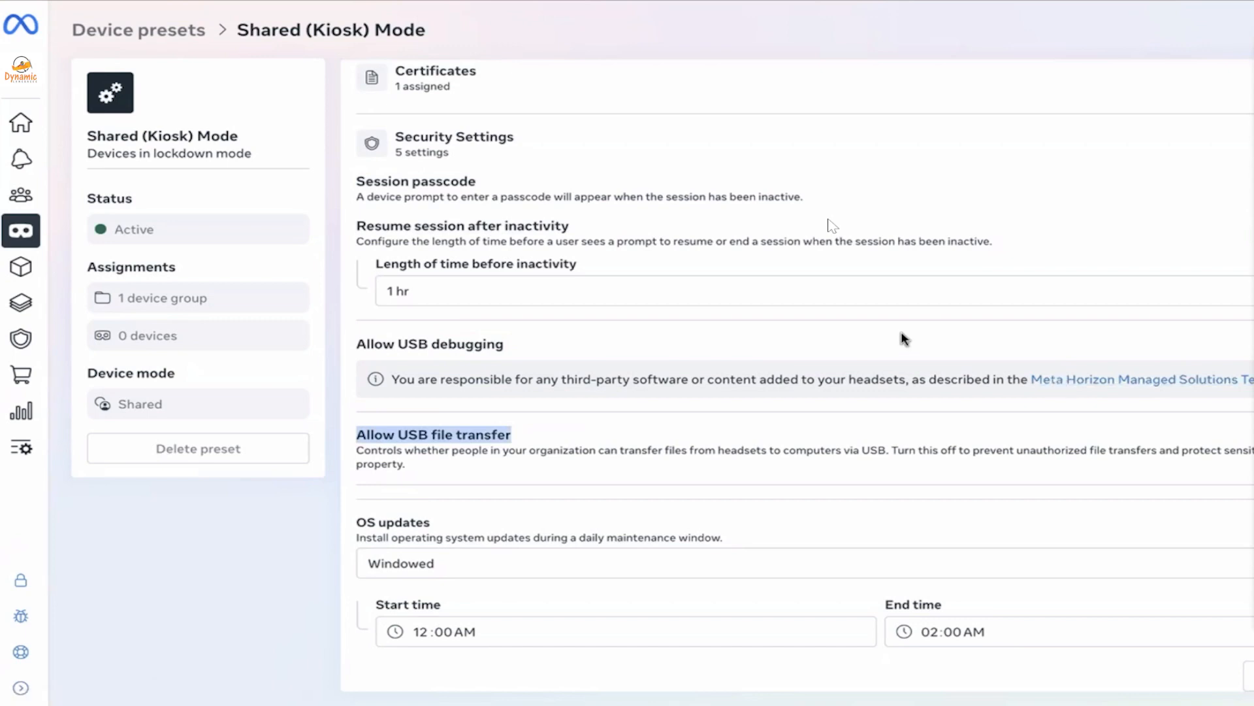
triple_click(455, 344)
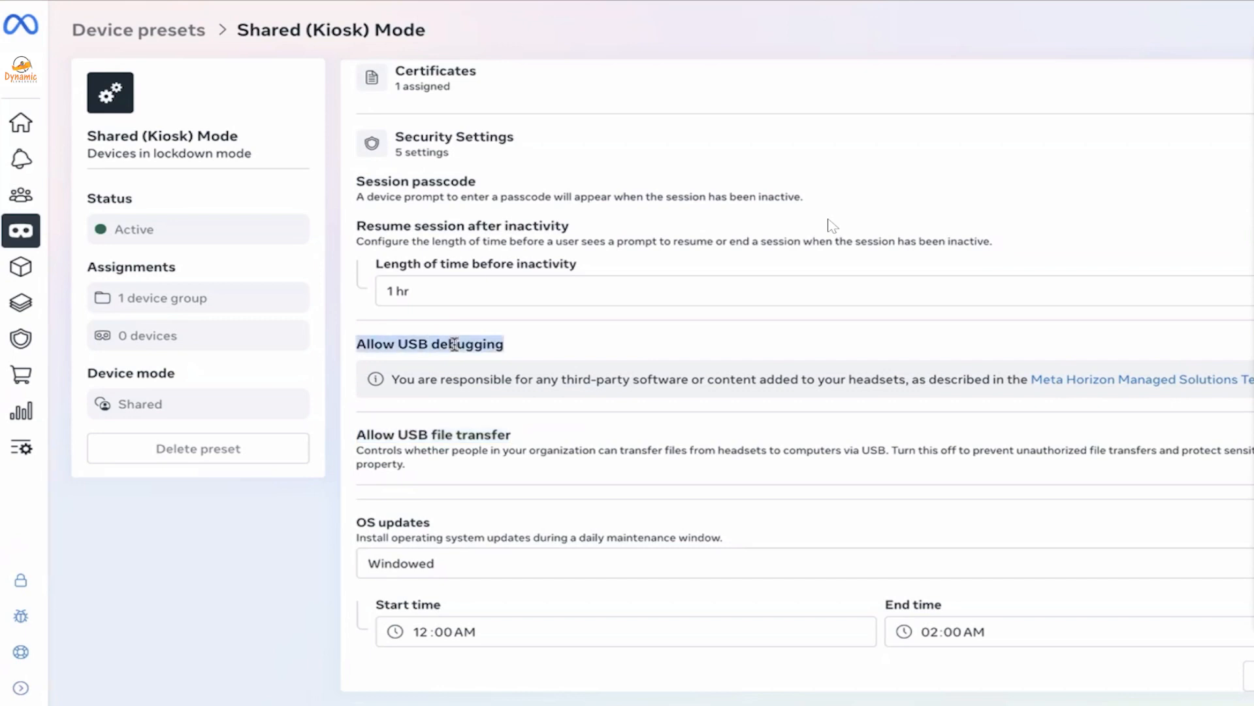
triple_click(488, 435)
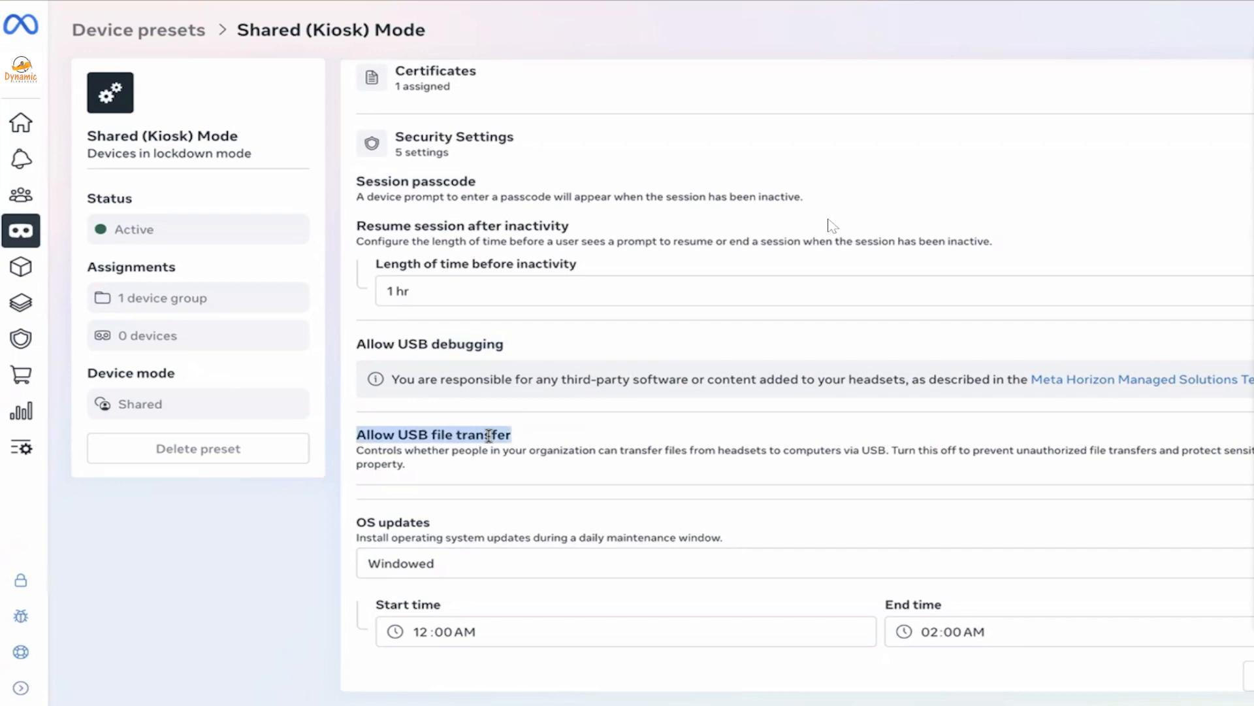
click(629, 88)
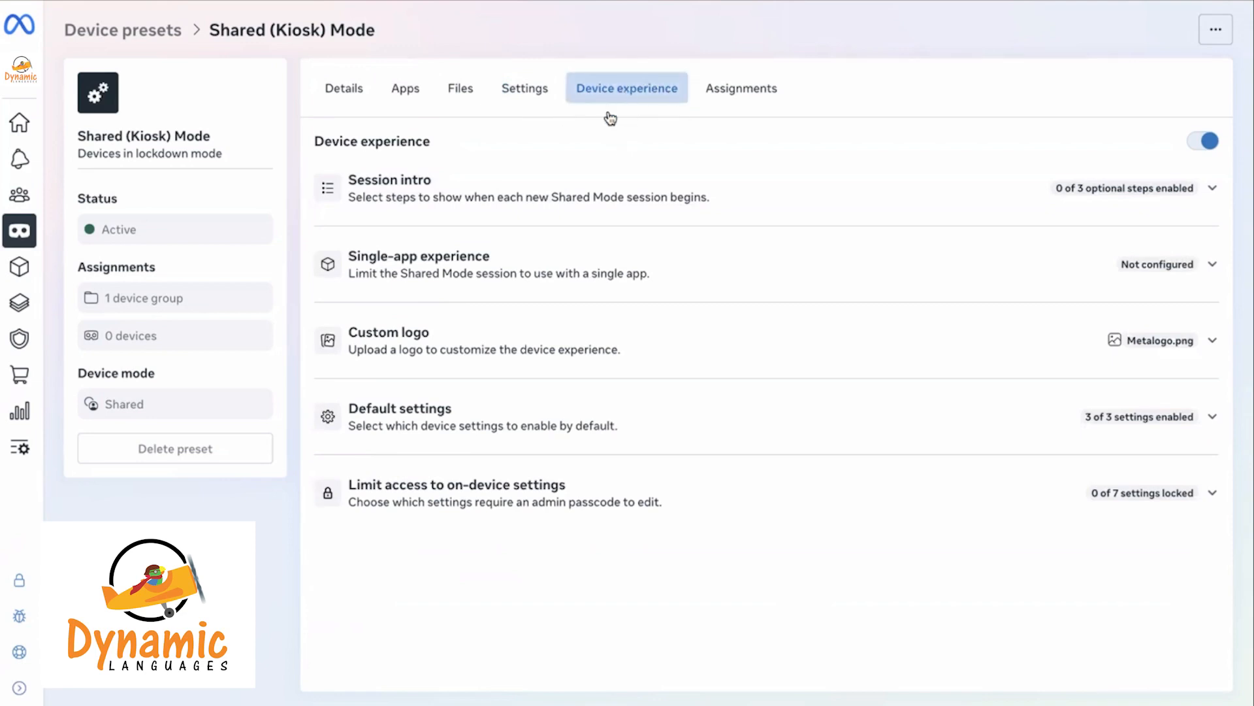
click(574, 198)
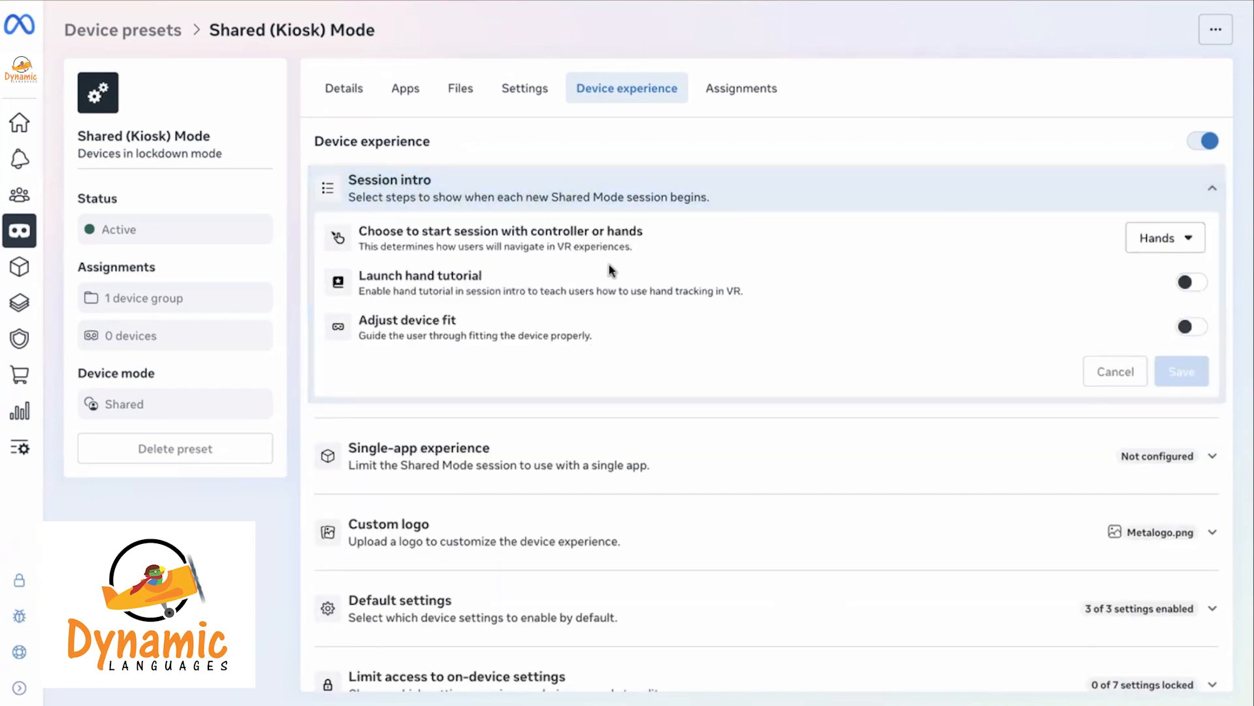
click(1174, 240)
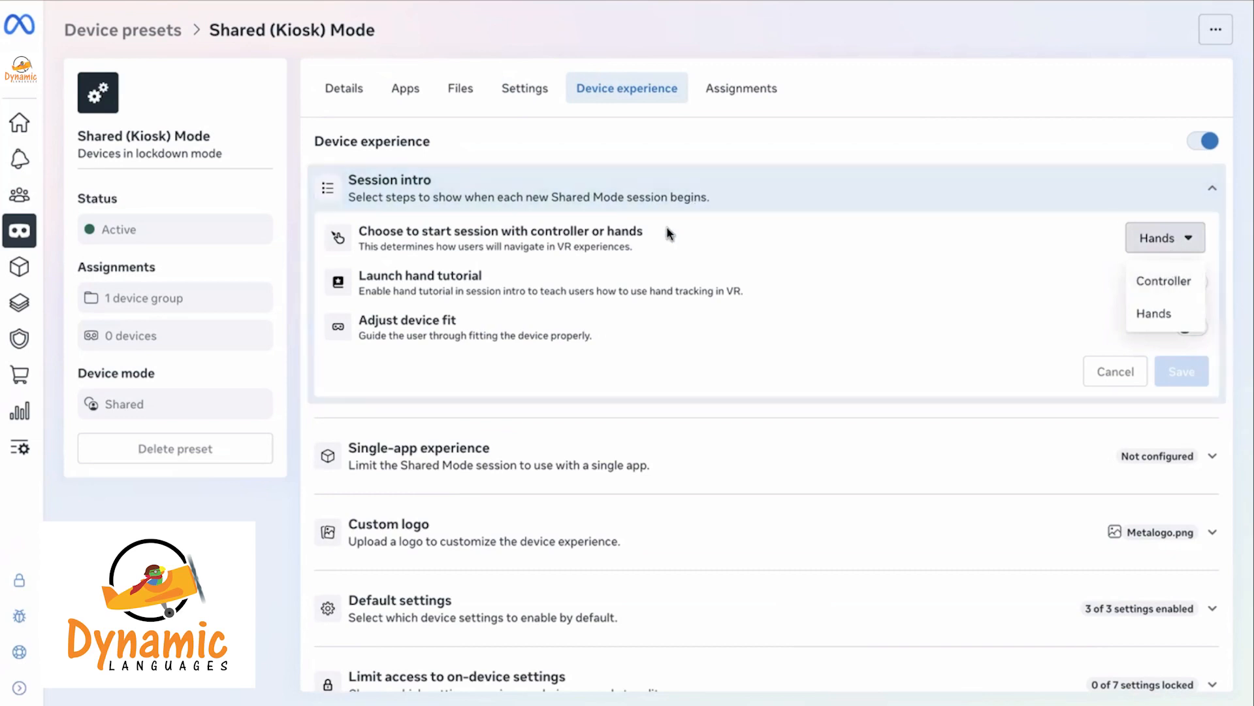
click(1164, 286)
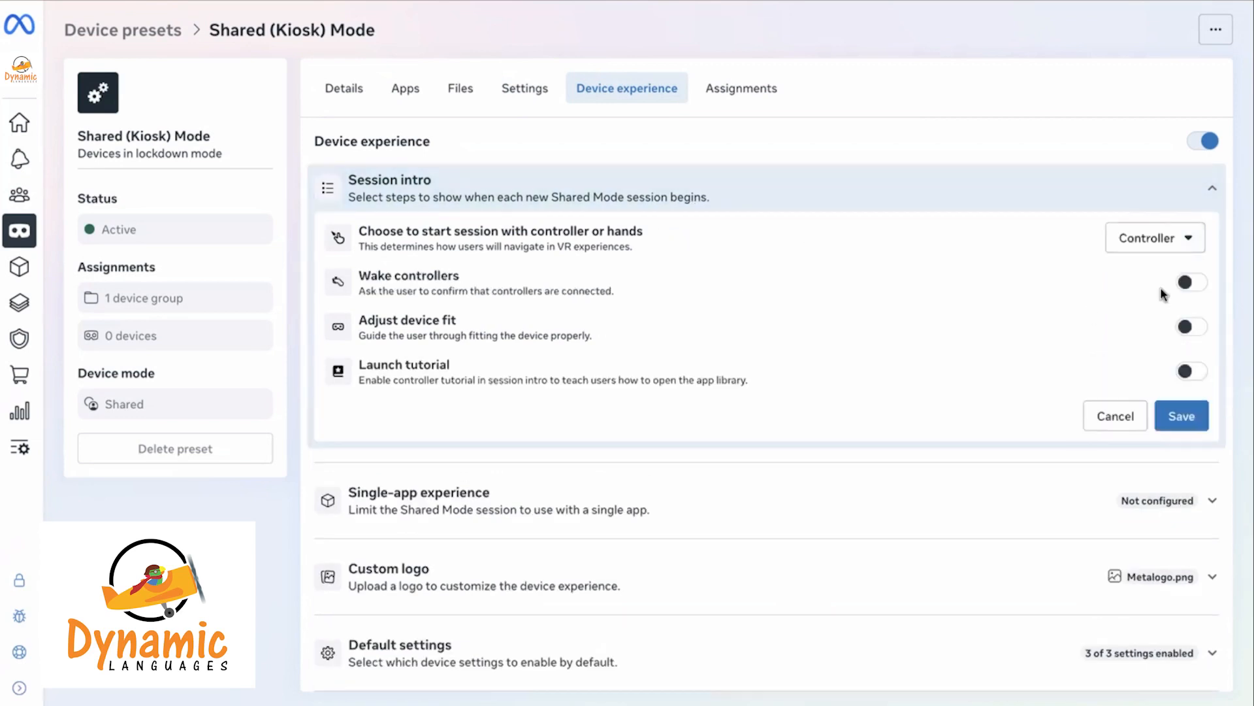
click(1148, 234)
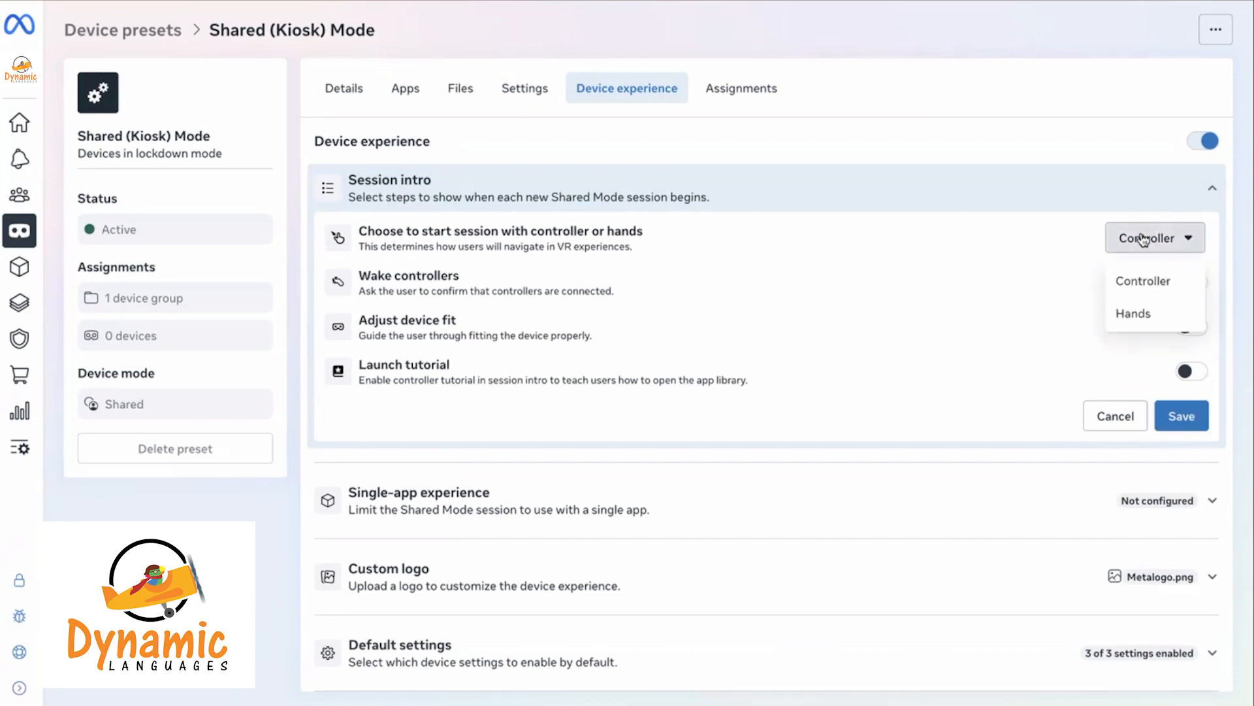
click(1136, 315)
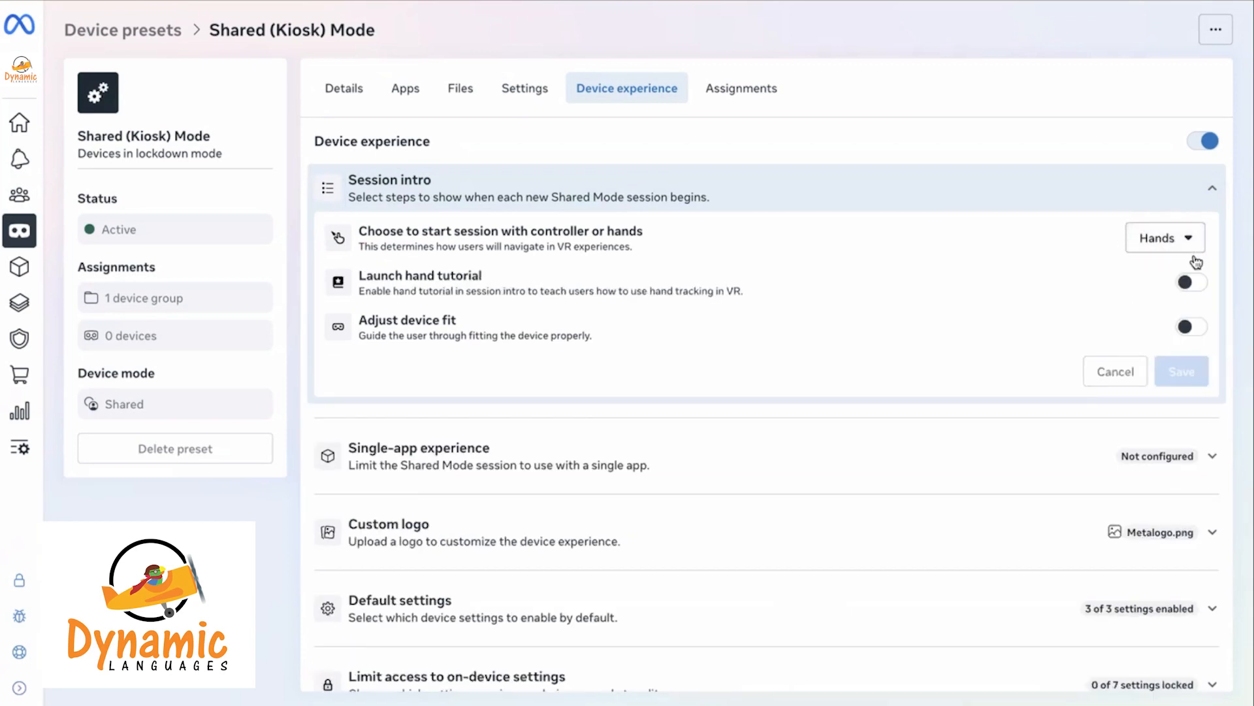
click(1153, 237)
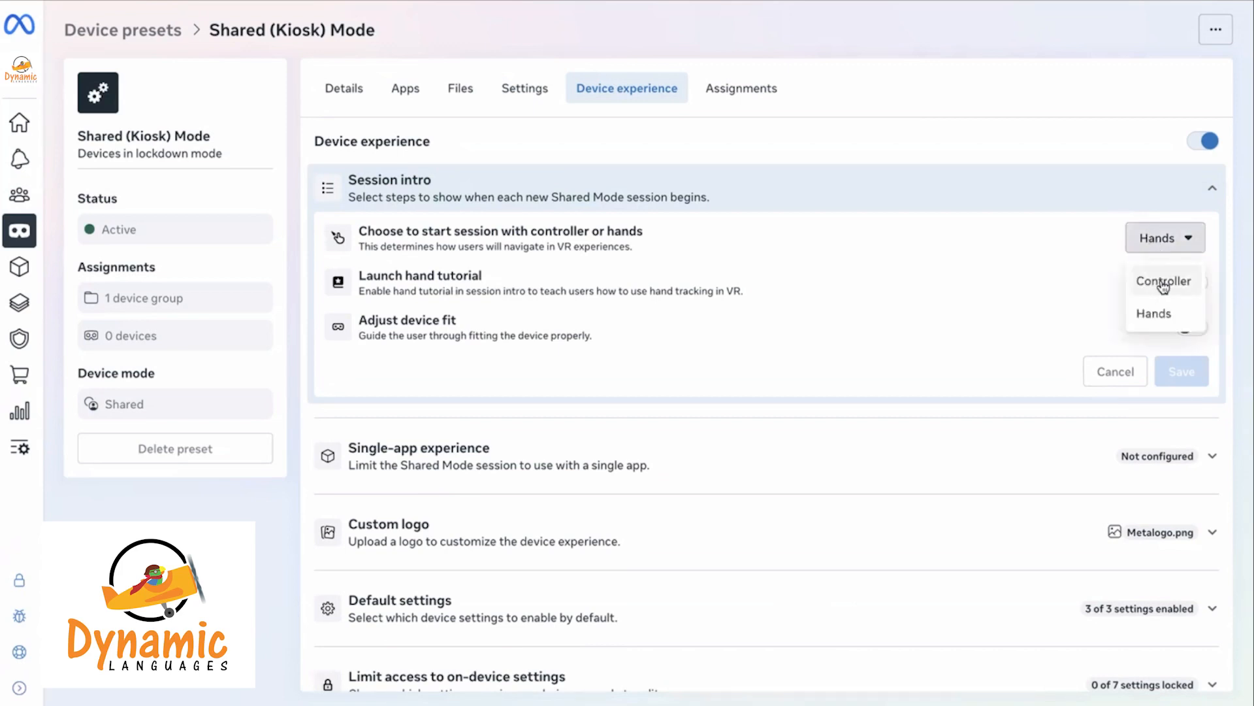
click(955, 242)
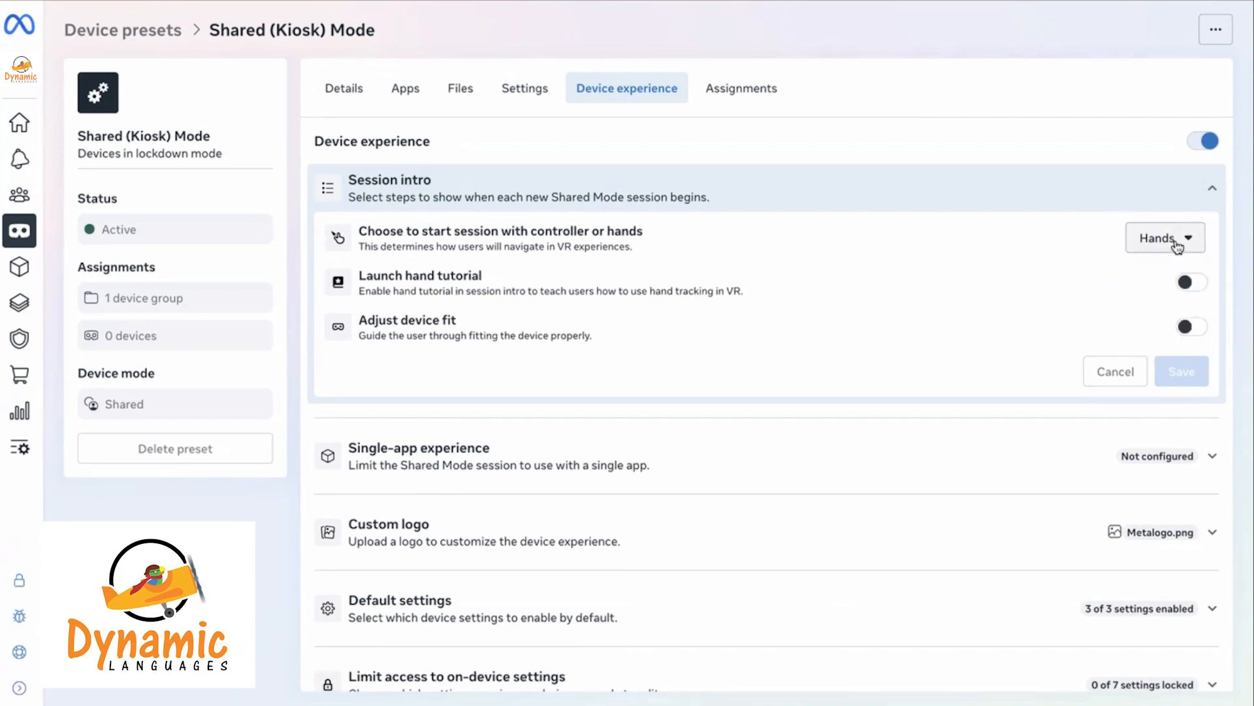
click(1178, 247)
click(1149, 282)
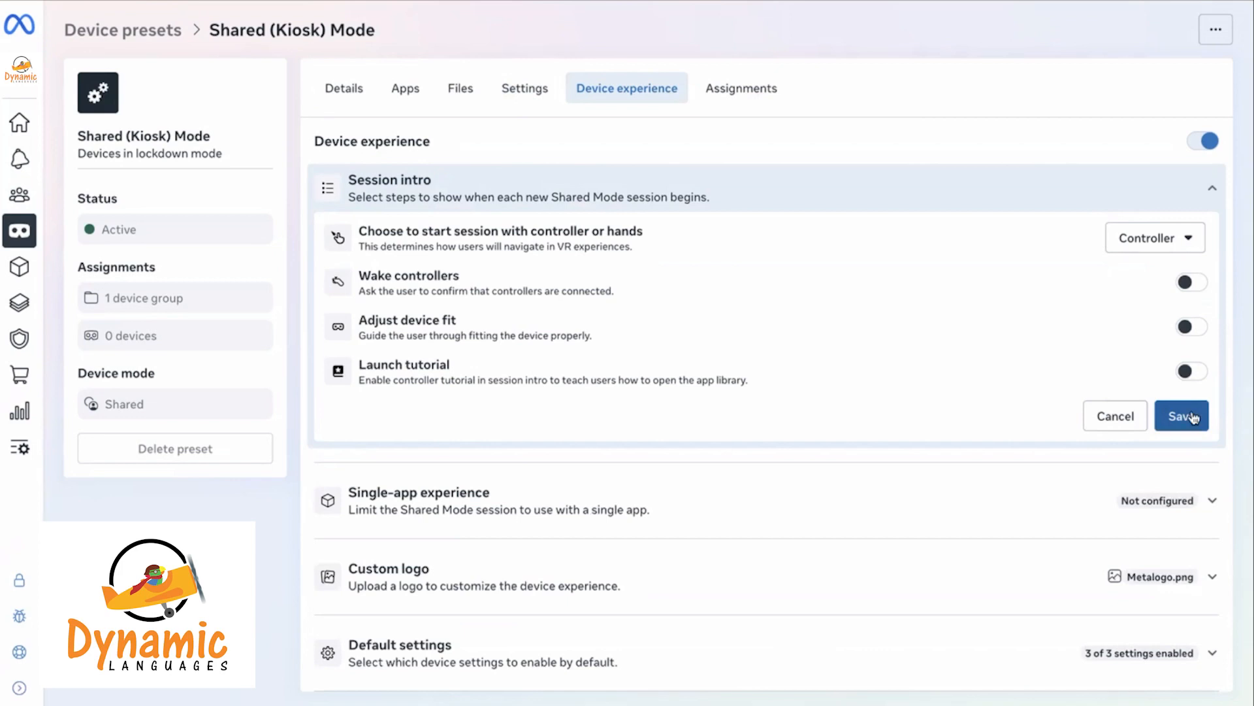
click(1124, 418)
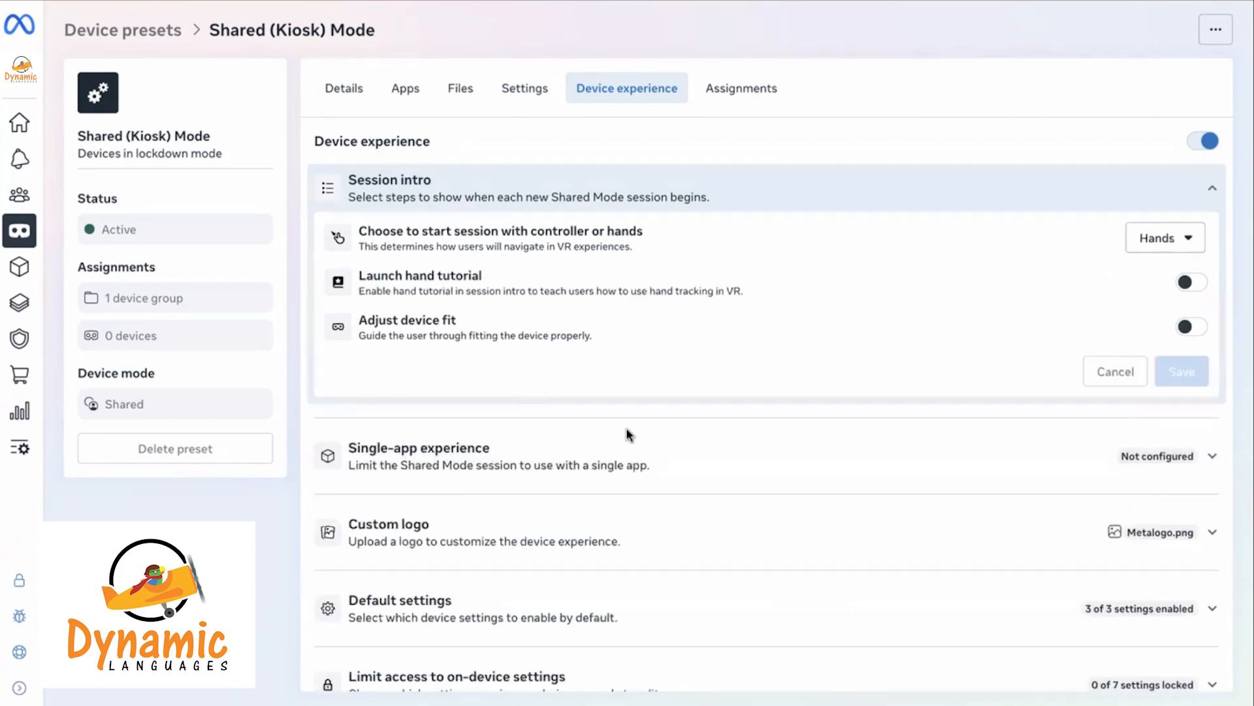
click(548, 471)
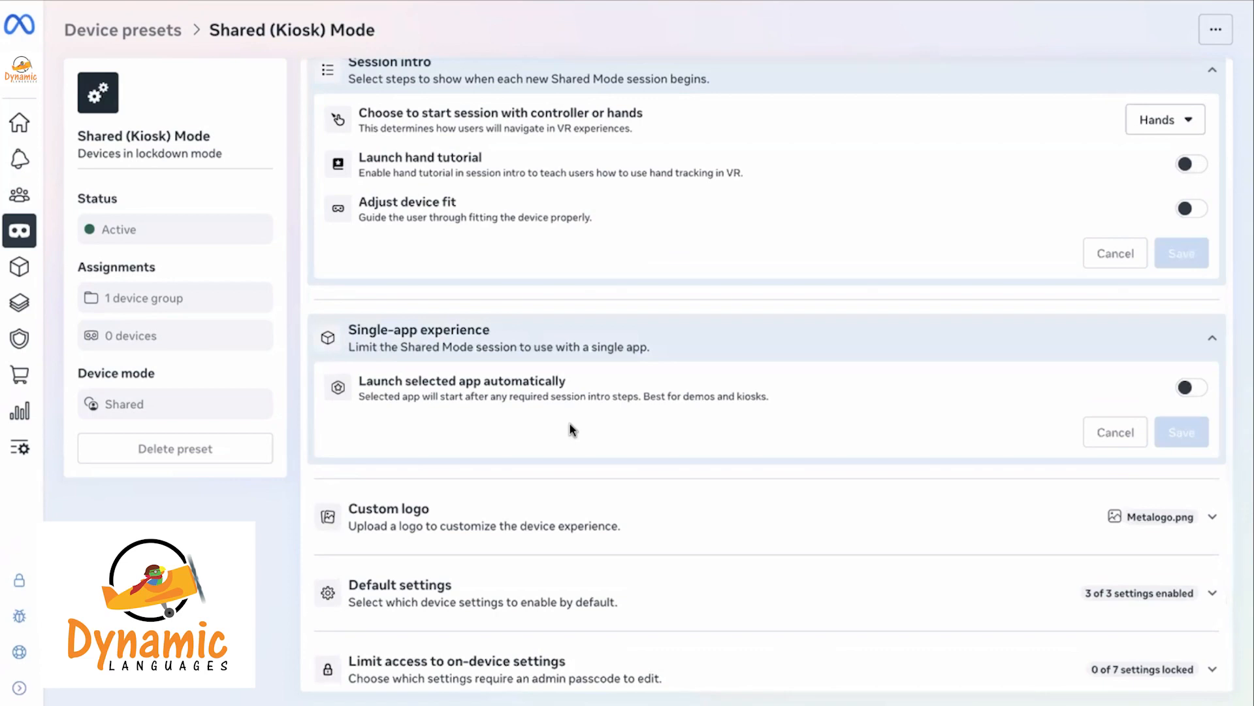
click(1199, 398)
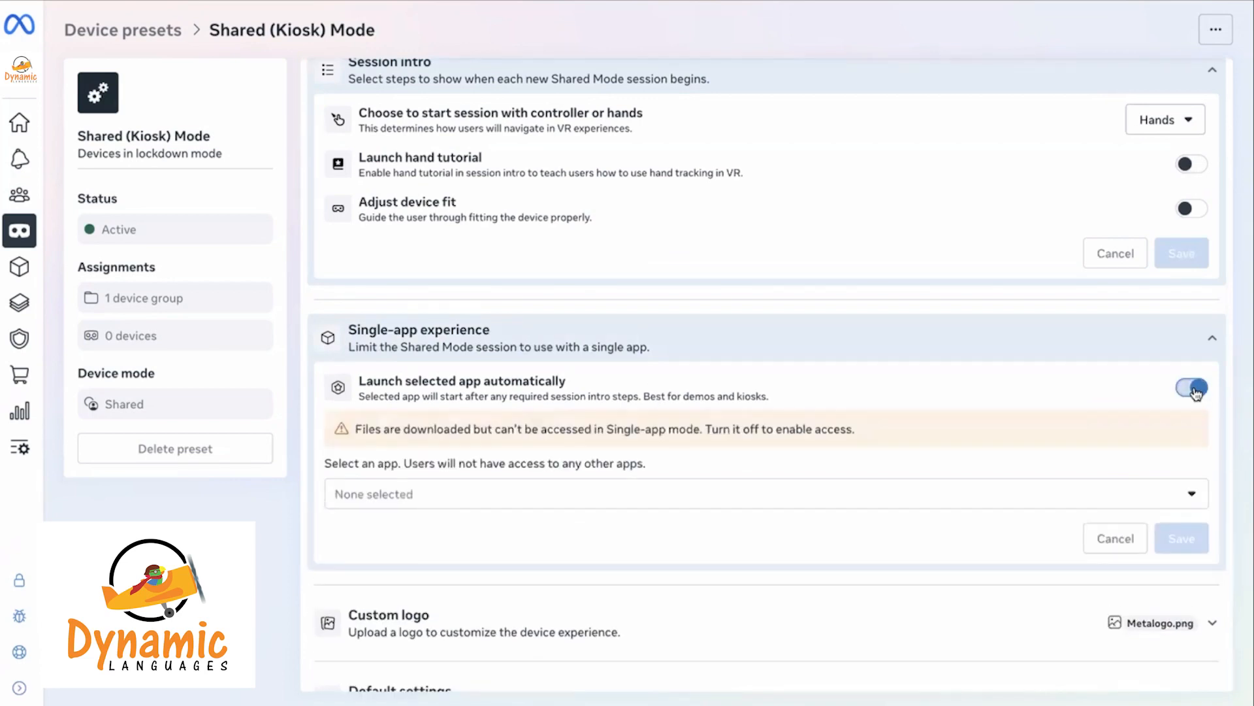
click(613, 493)
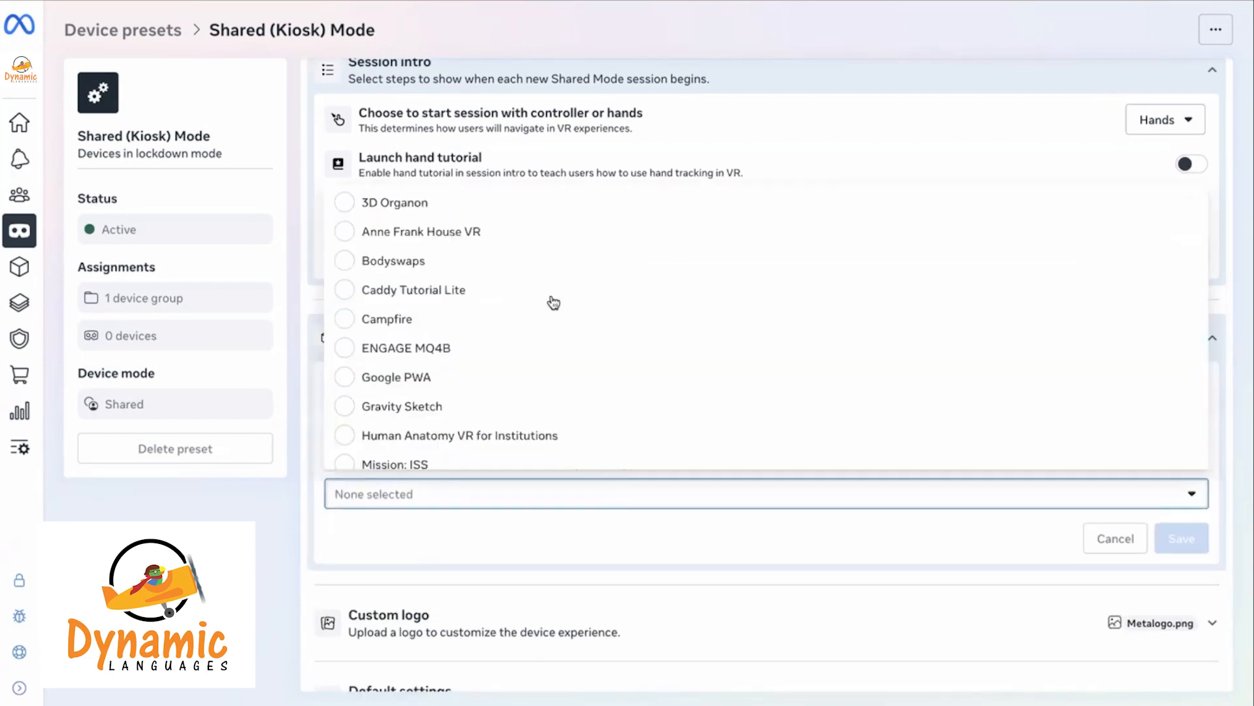
click(420, 268)
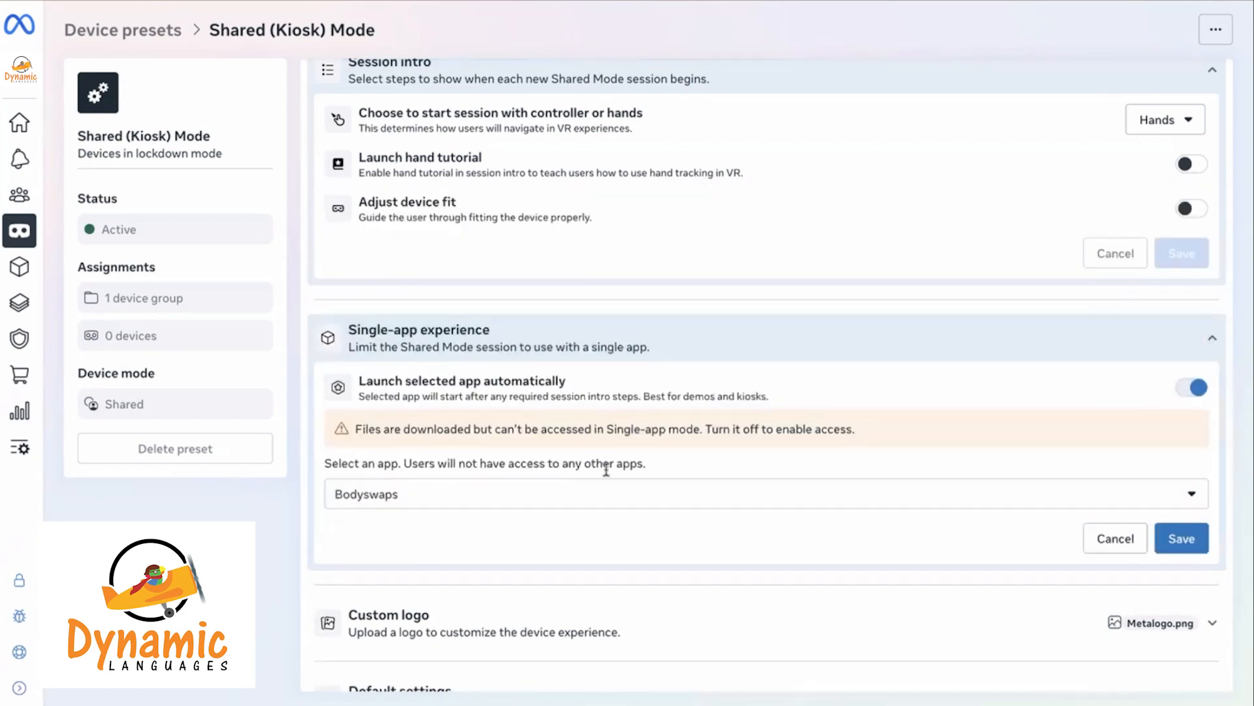
scroll(606, 469, down, 2)
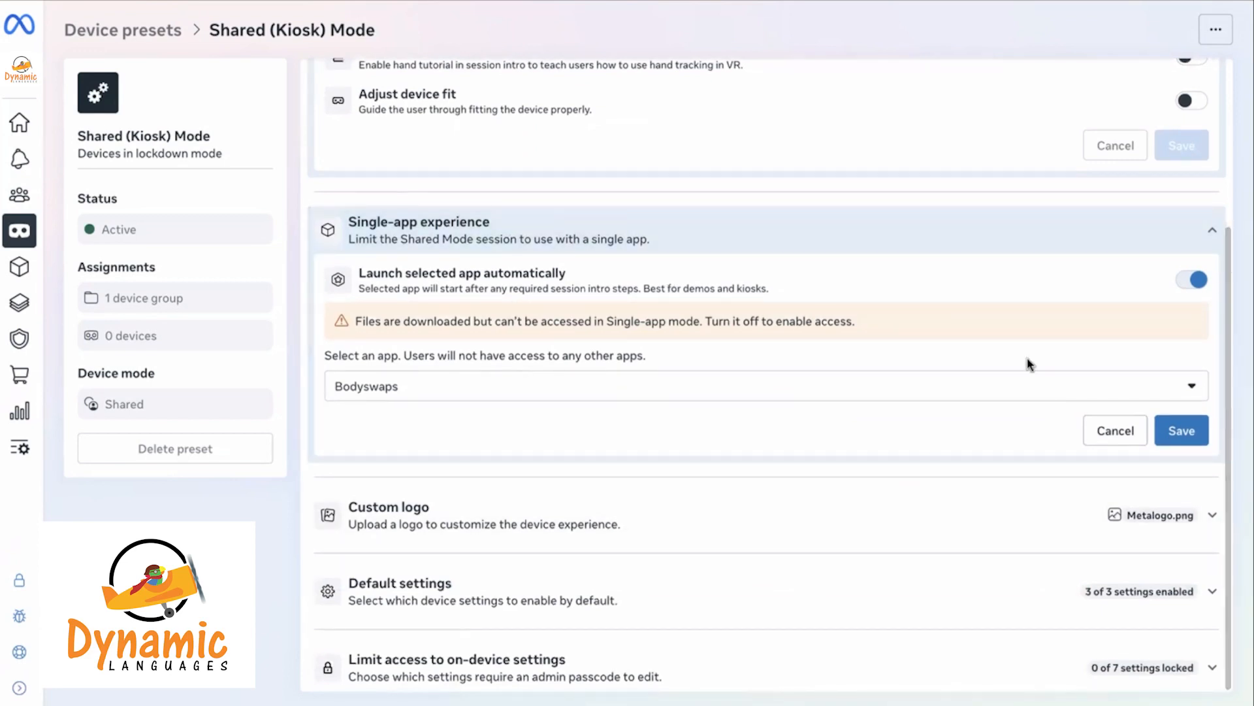
click(1106, 437)
click(546, 516)
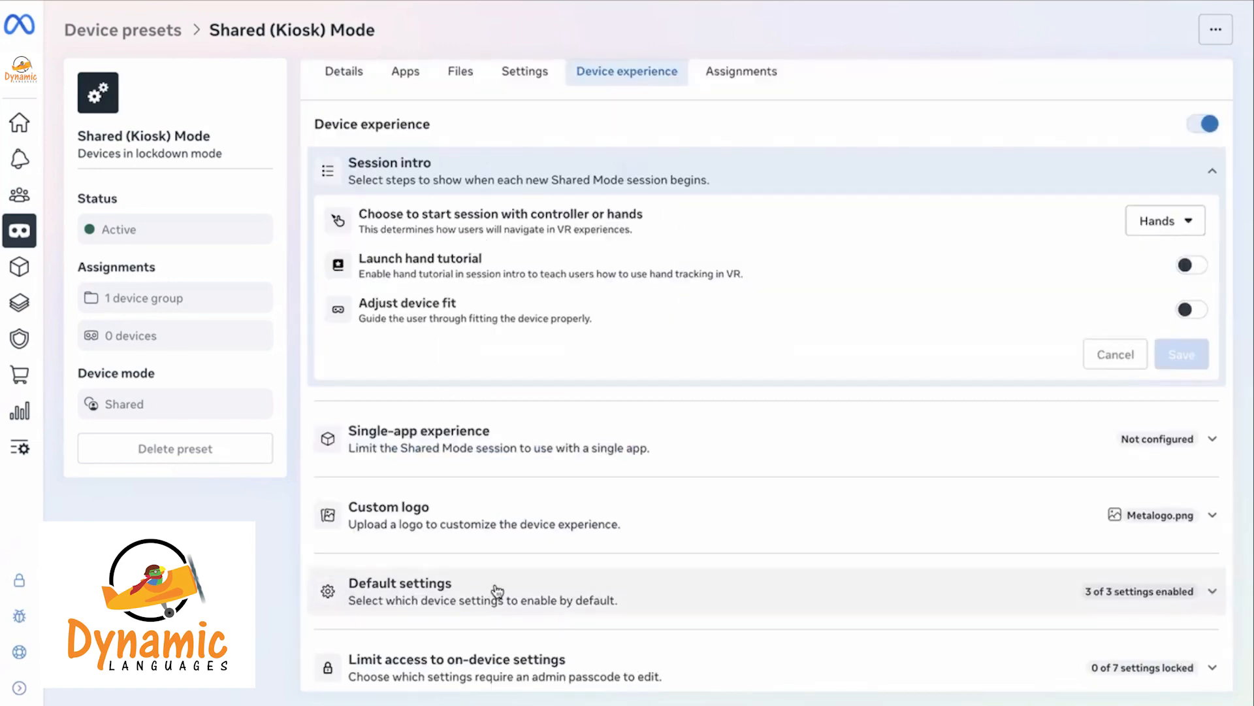
Turn off Travel mode in Default settings and save, keeping Passthrough and Stationary boundary on
click(495, 590)
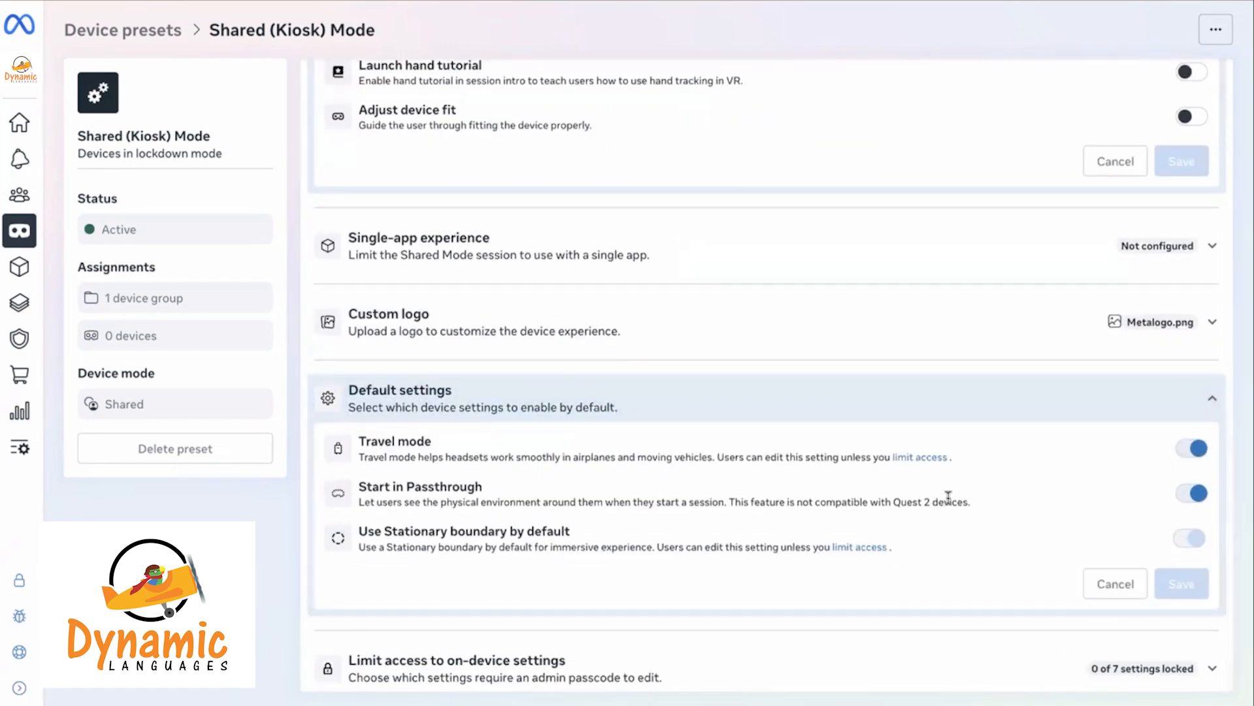
click(1189, 450)
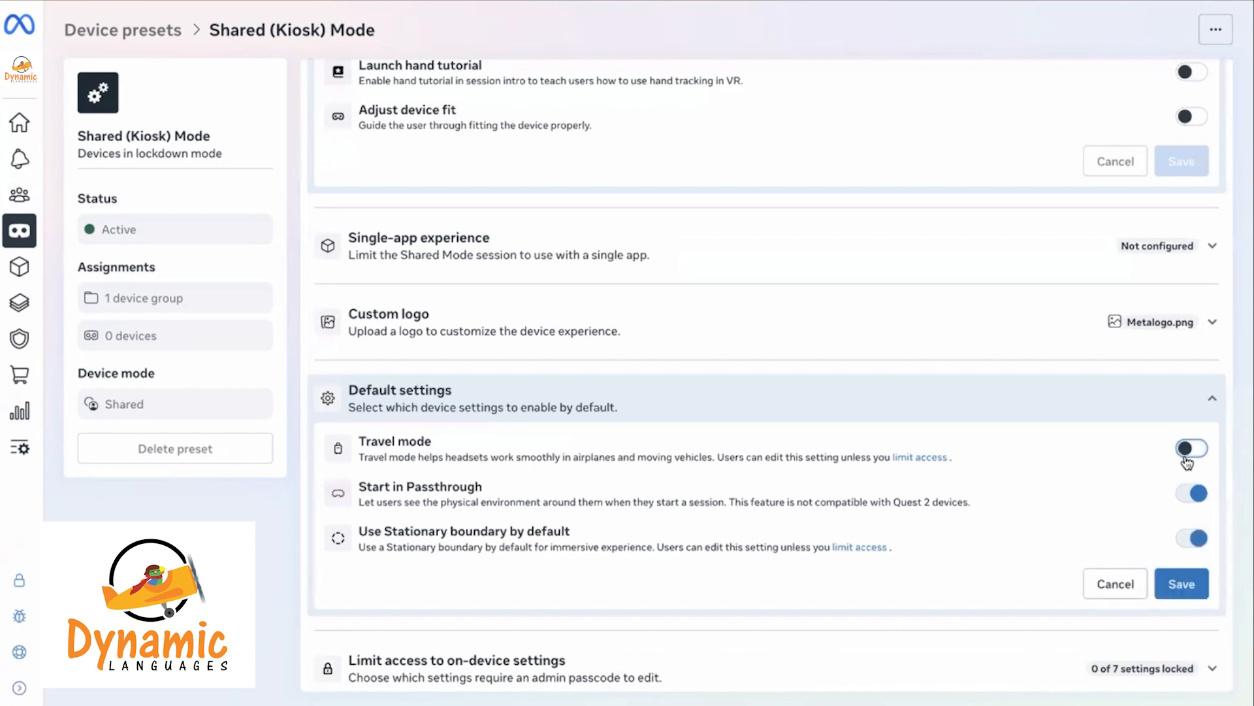
triple_click(385, 482)
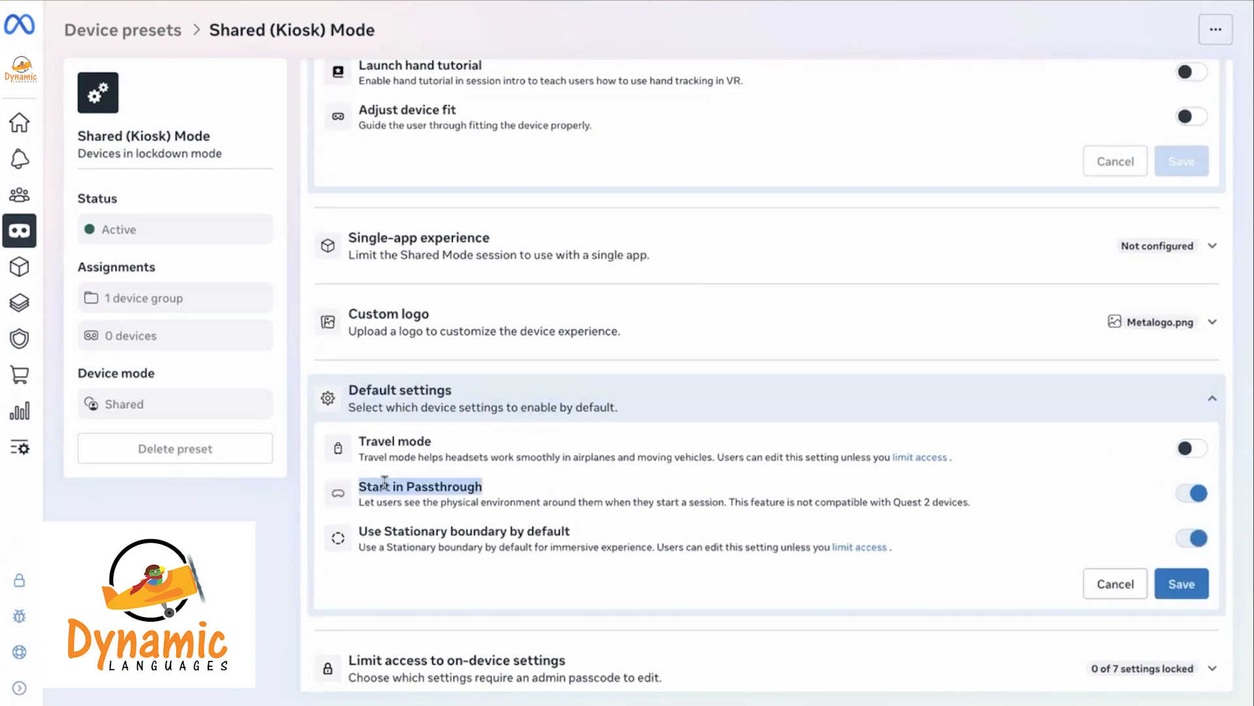
triple_click(495, 531)
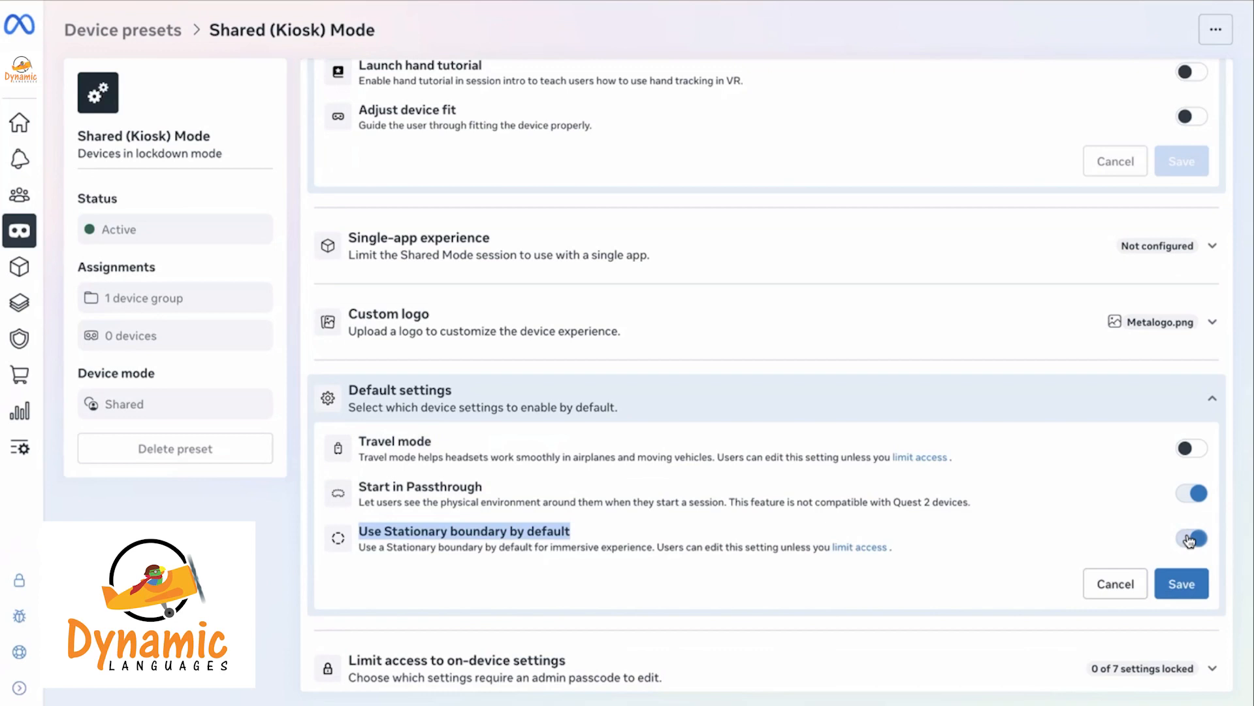
click(1181, 583)
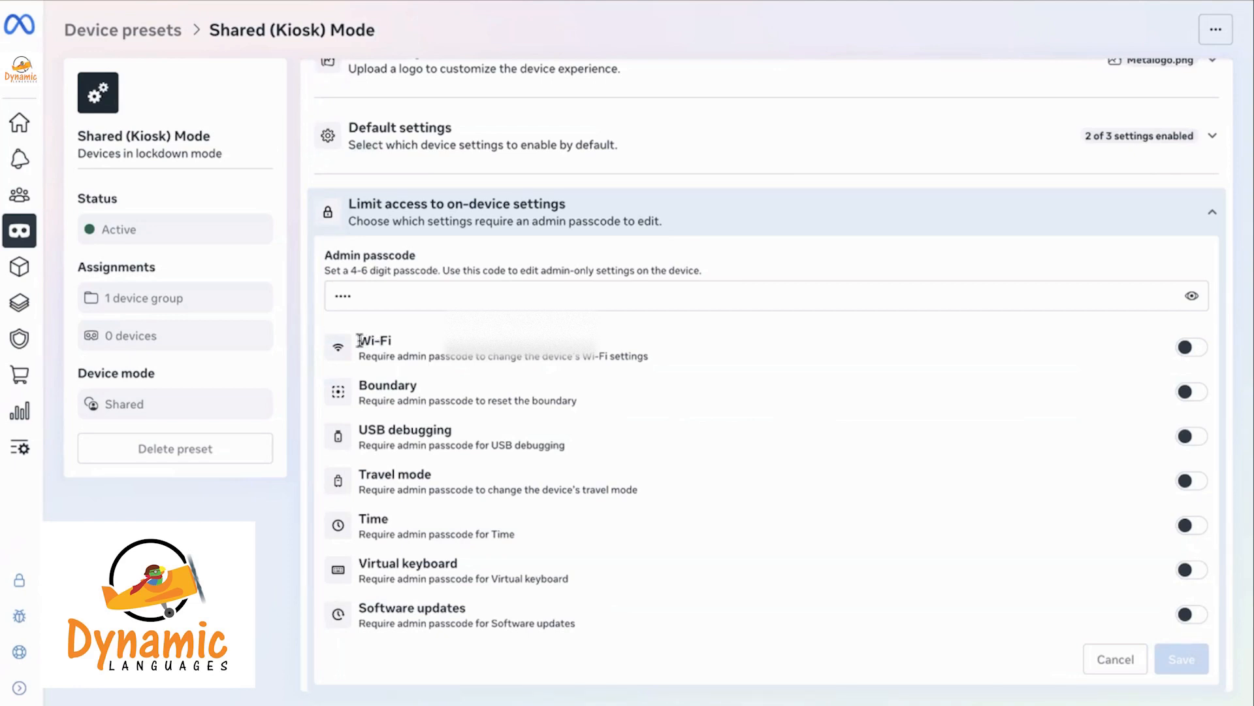
Lock Wi-Fi, Boundary, USB debugging and Travel mode behind the admin passcode
drag(358, 338, 455, 649)
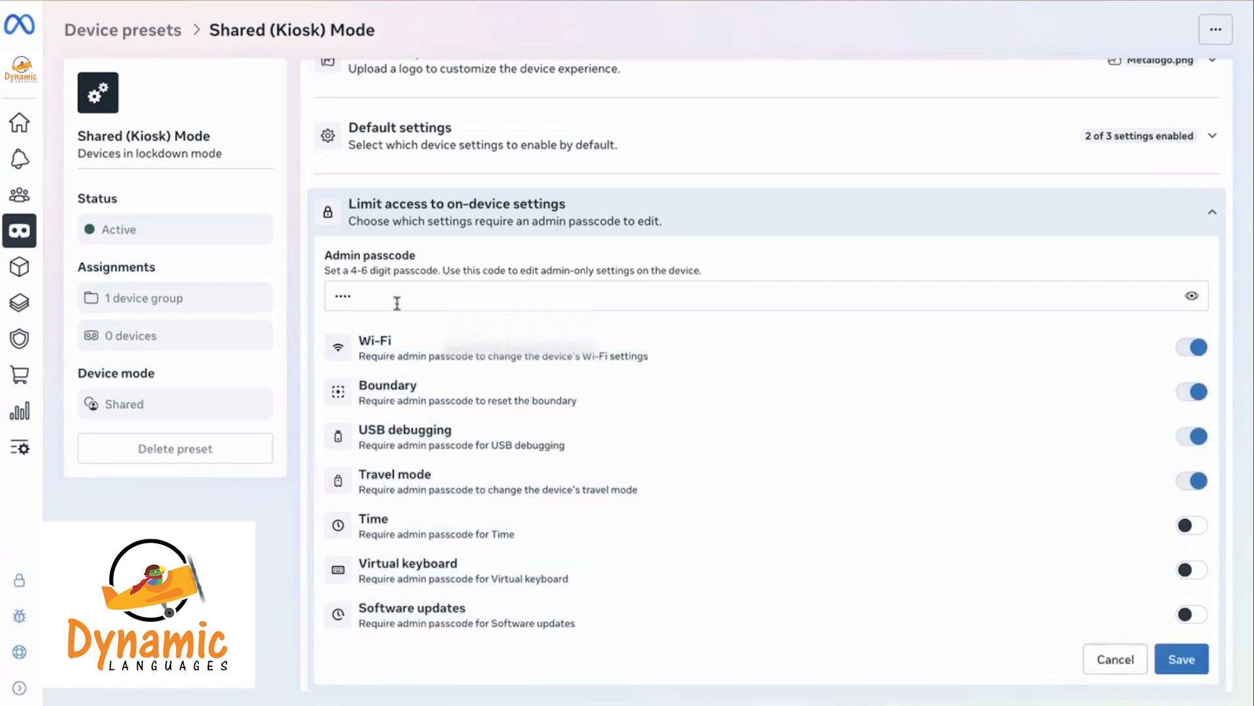
click(398, 295)
double_click(398, 295)
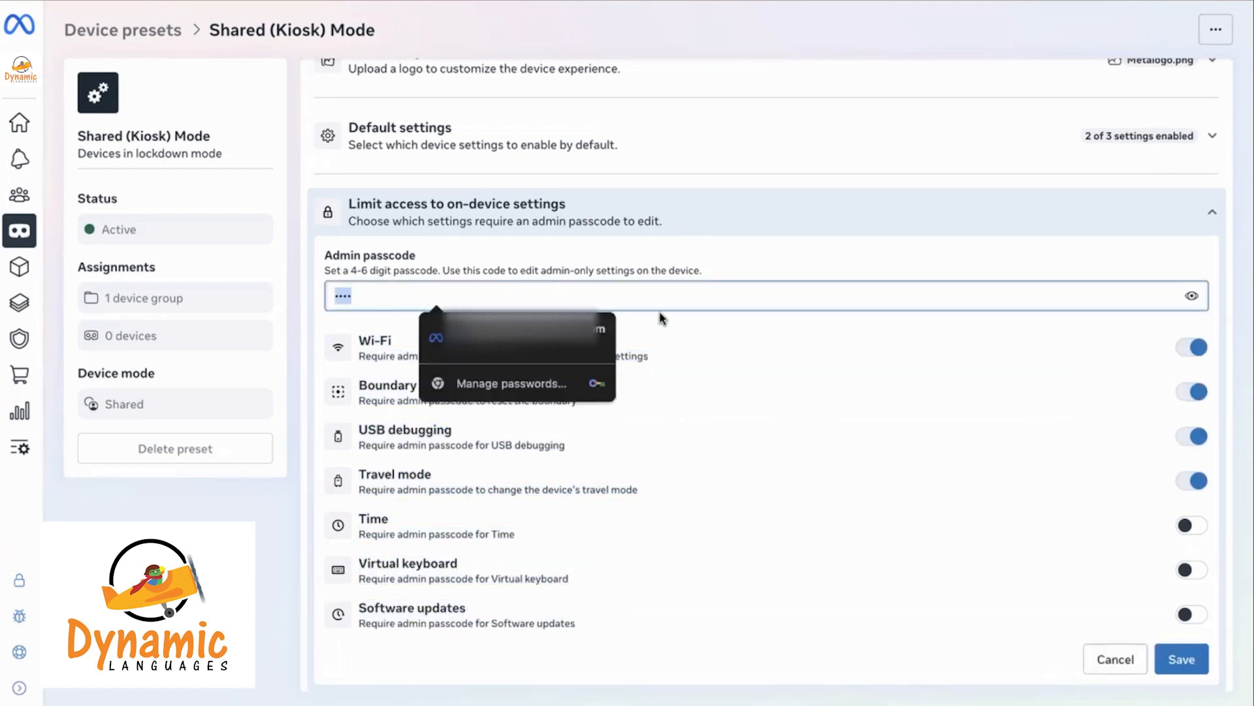
click(774, 456)
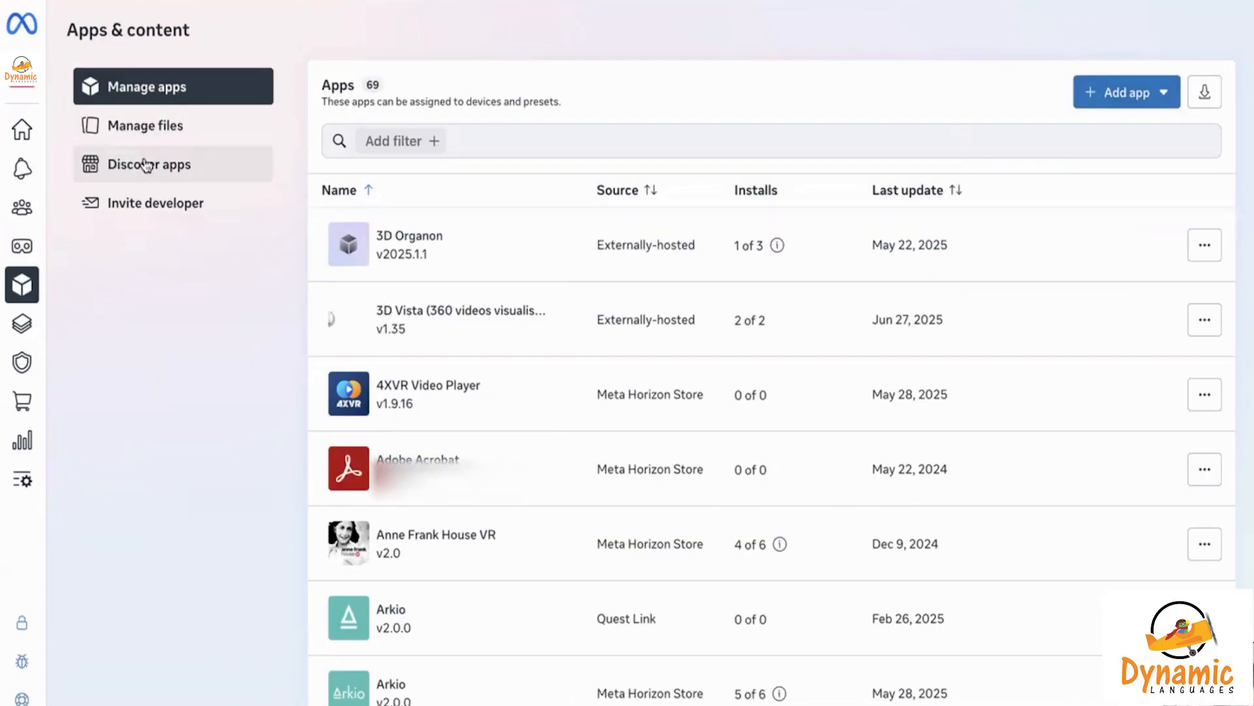
Scroll the Discover apps grid down to the Dynamic Languages tile
click(167, 171)
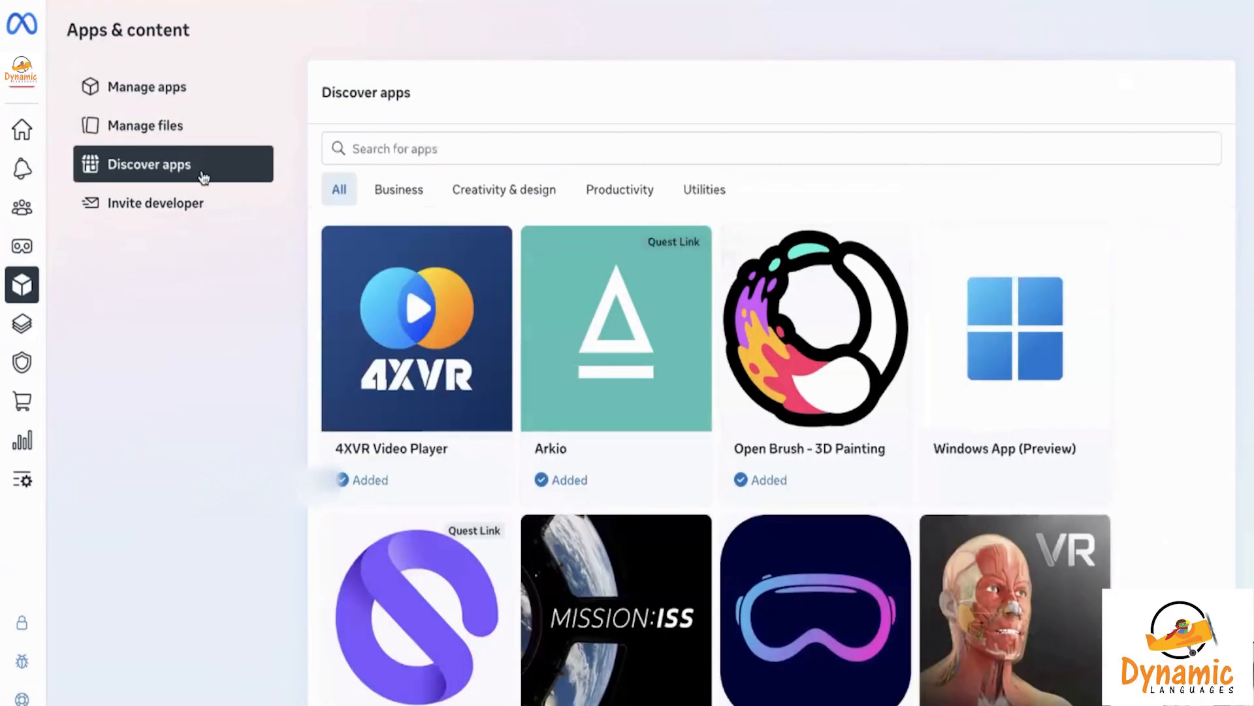
scroll(676, 420, down, 10)
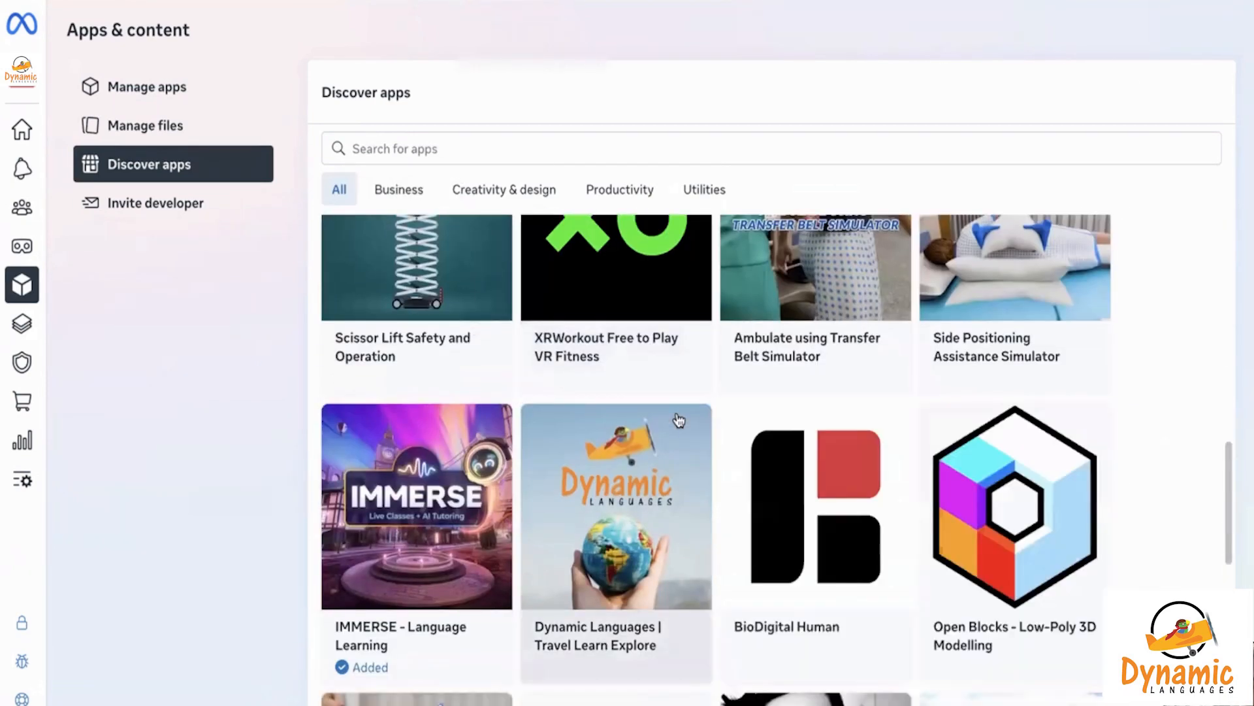
scroll(677, 420, up, 10)
scroll(680, 420, down, 12)
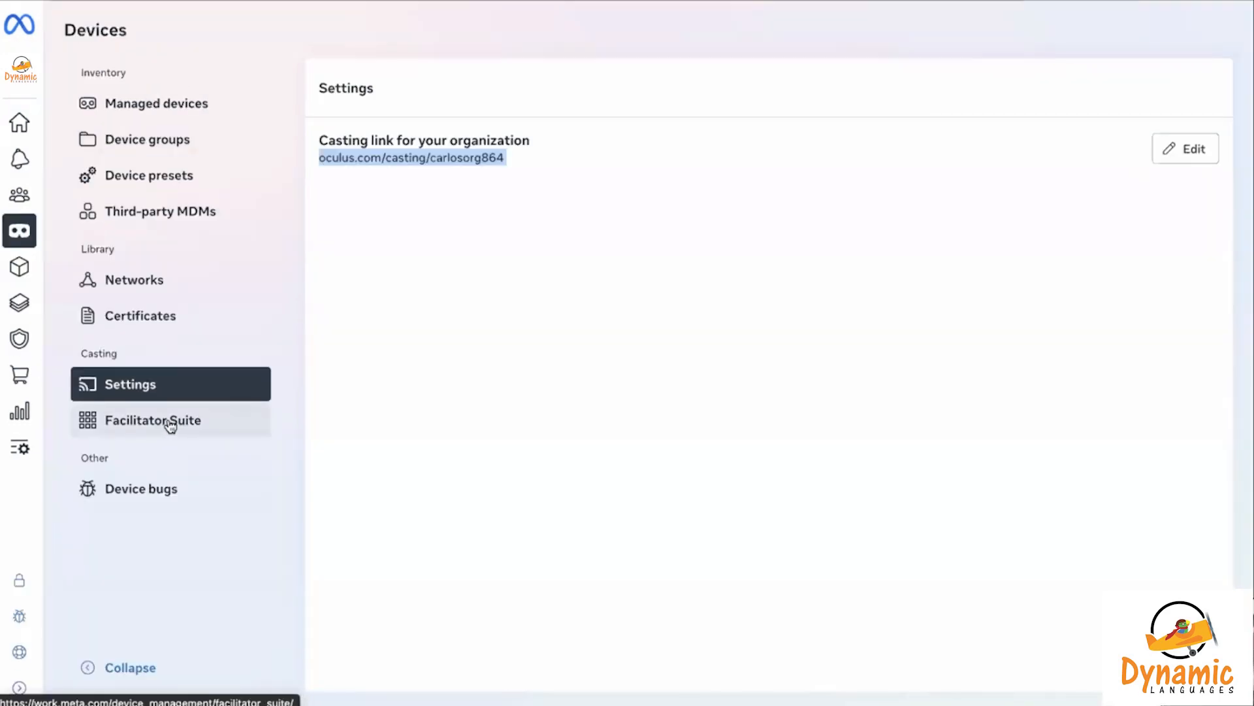
click(169, 423)
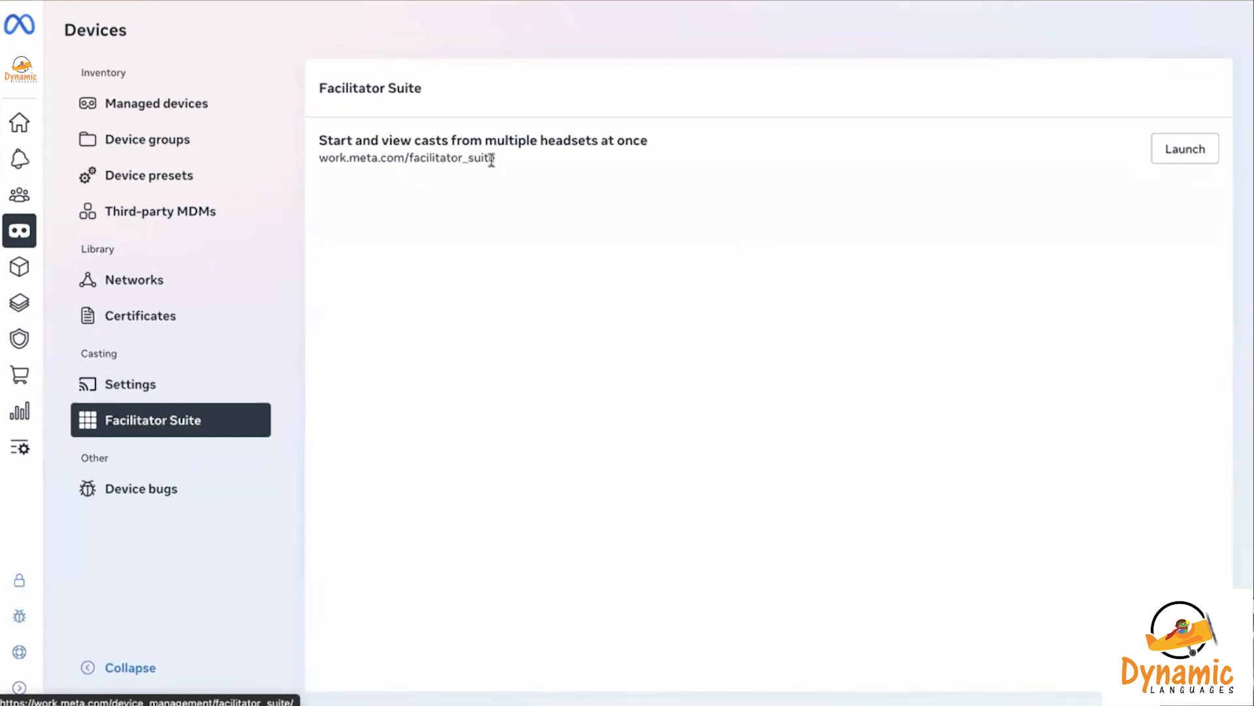
drag(495, 158, 401, 159)
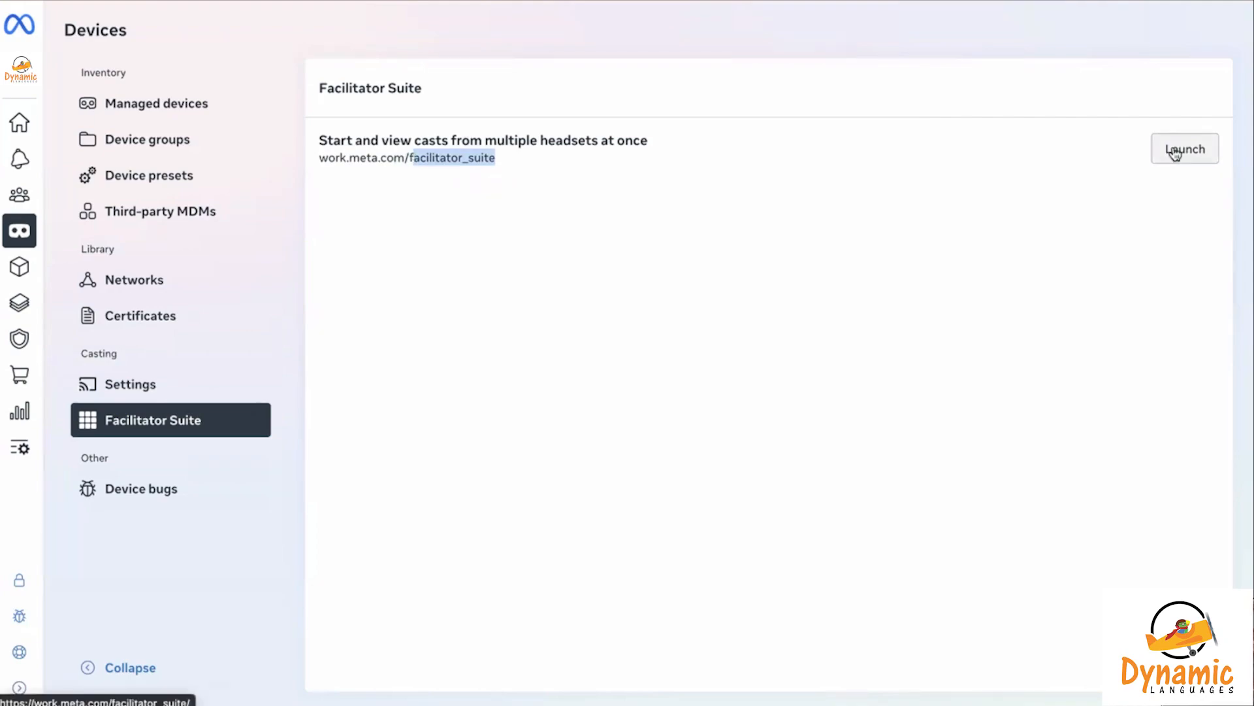
click(1174, 154)
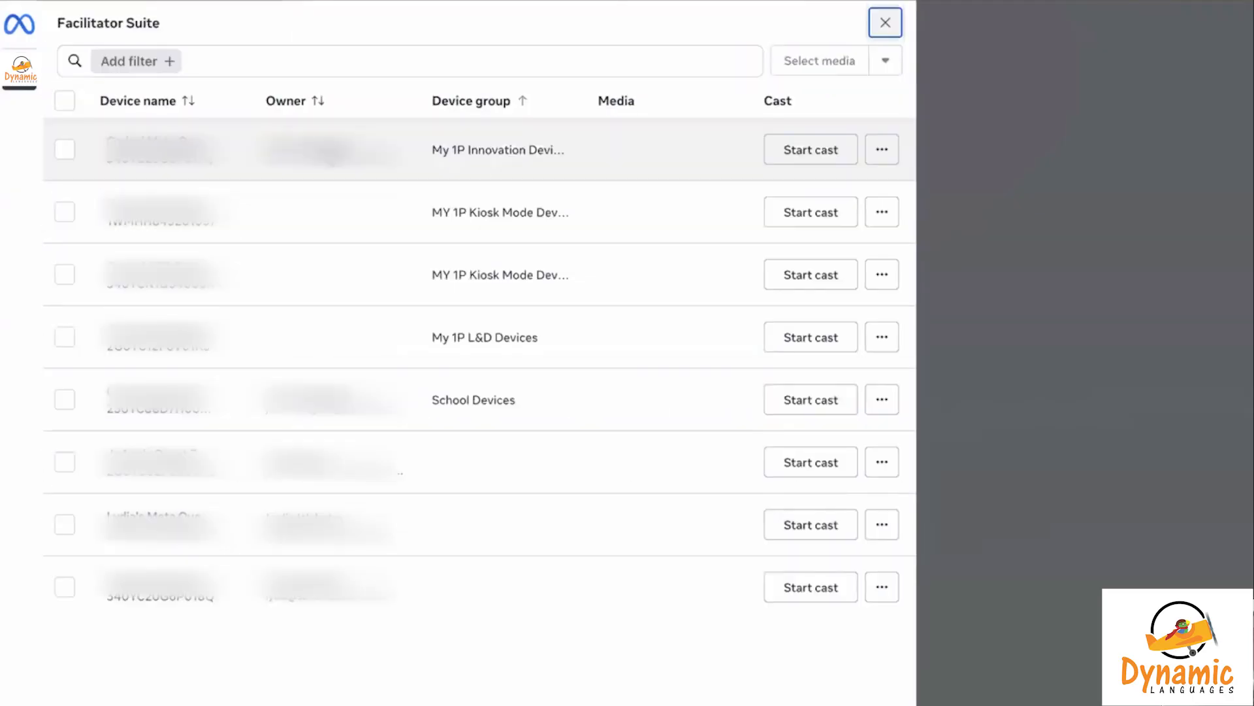
click(65, 150)
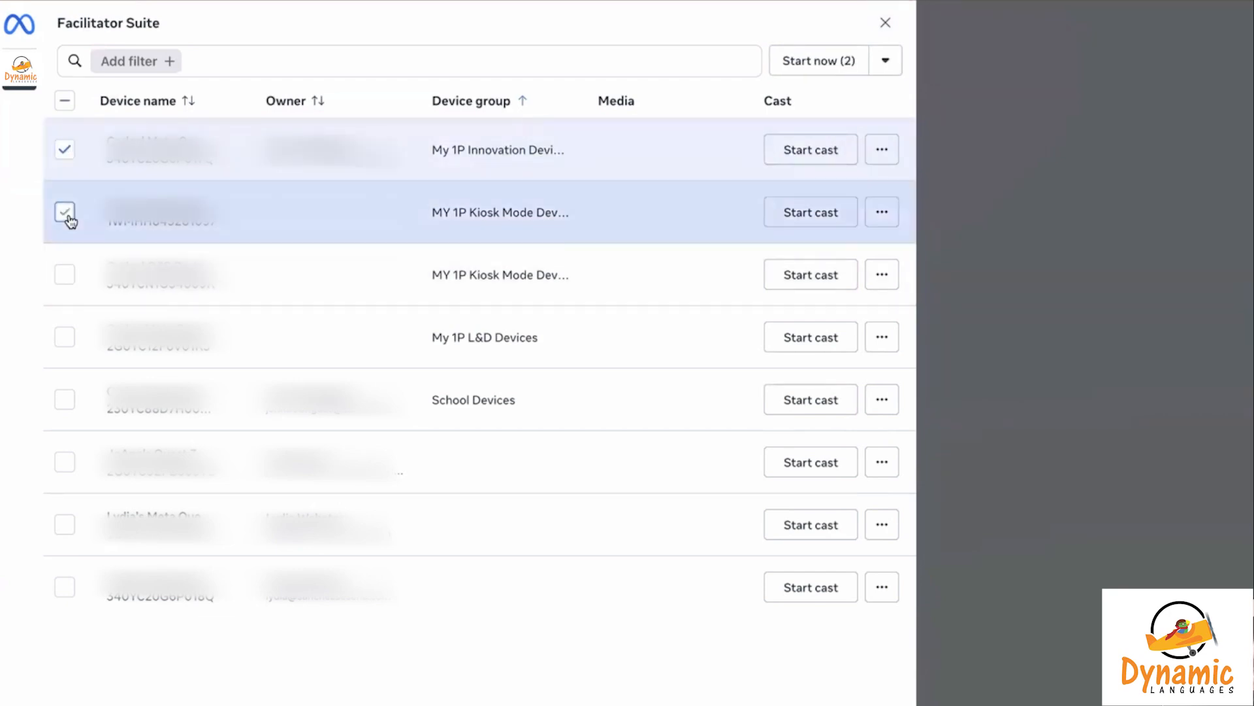
click(65, 213)
click(64, 275)
click(65, 338)
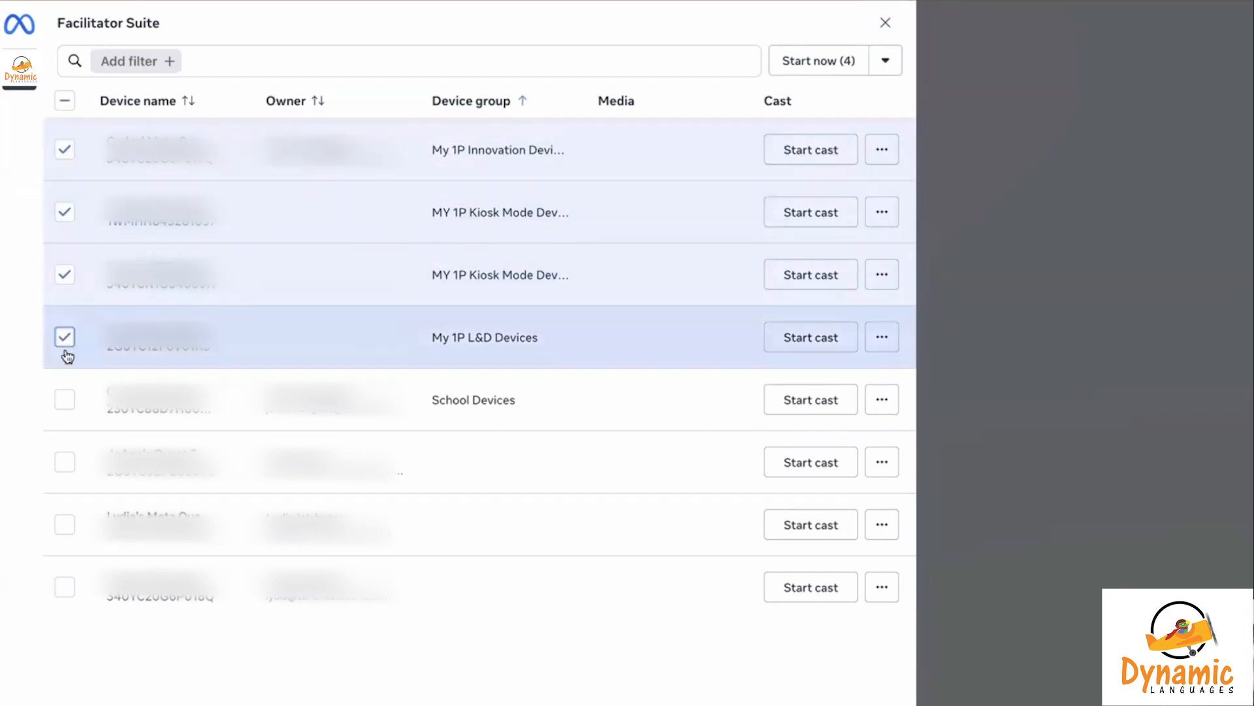
click(66, 401)
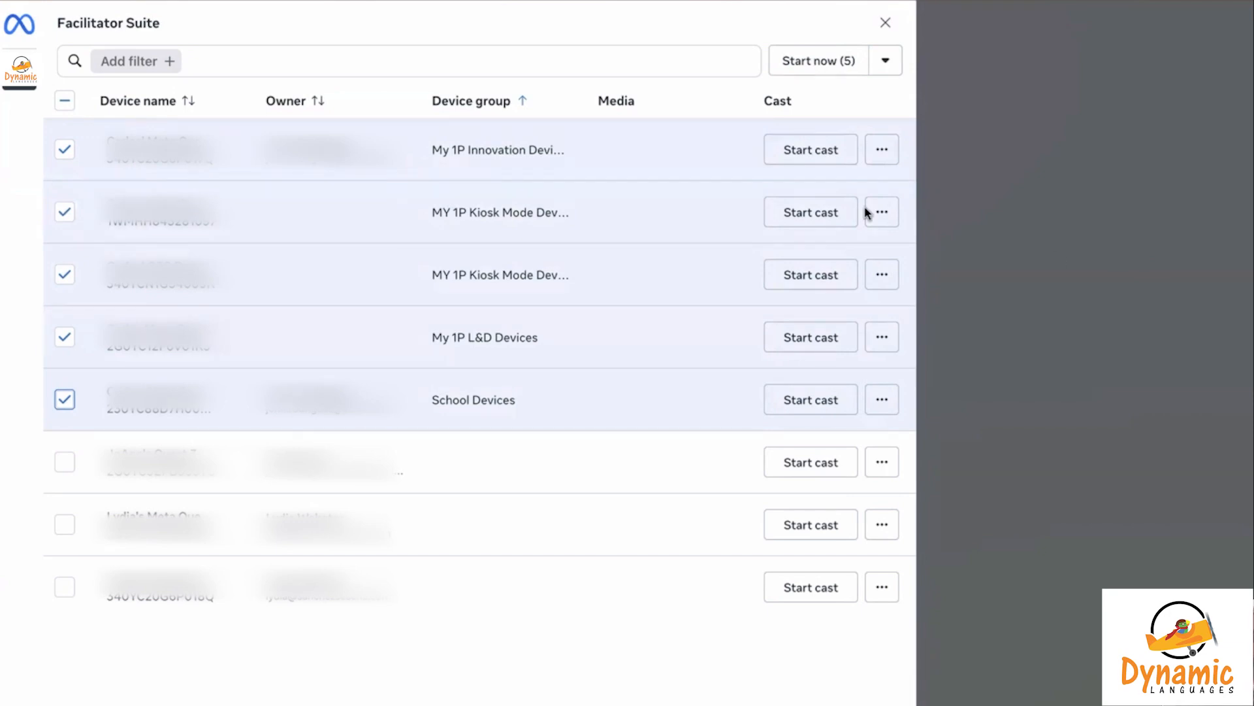
click(900, 74)
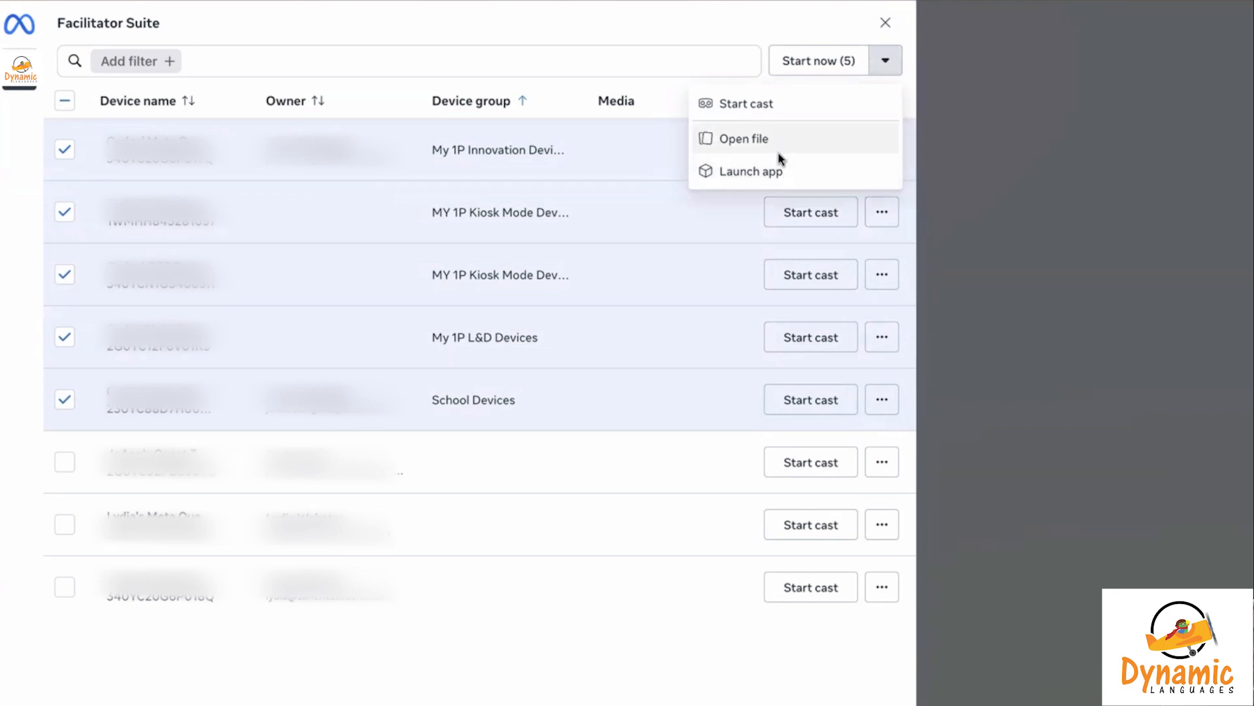
click(534, 41)
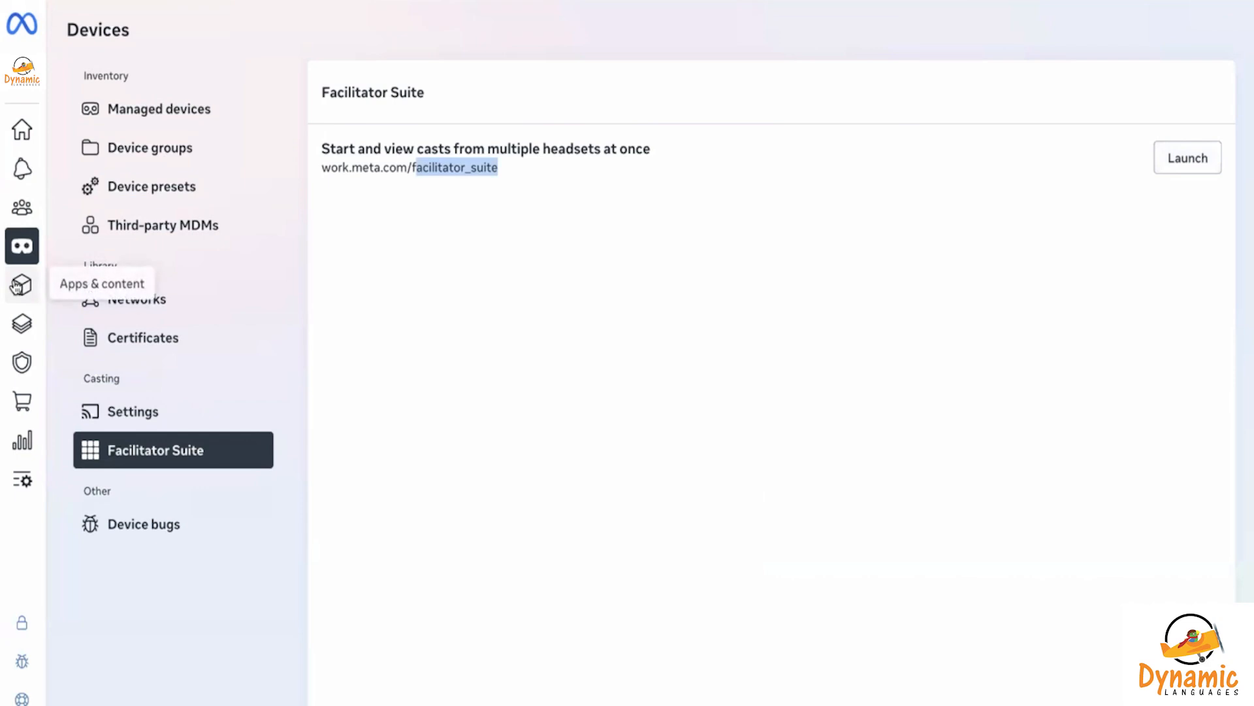
Find and open the Dynamic Languages | Travel Learn Explore tile in Discover apps
click(16, 287)
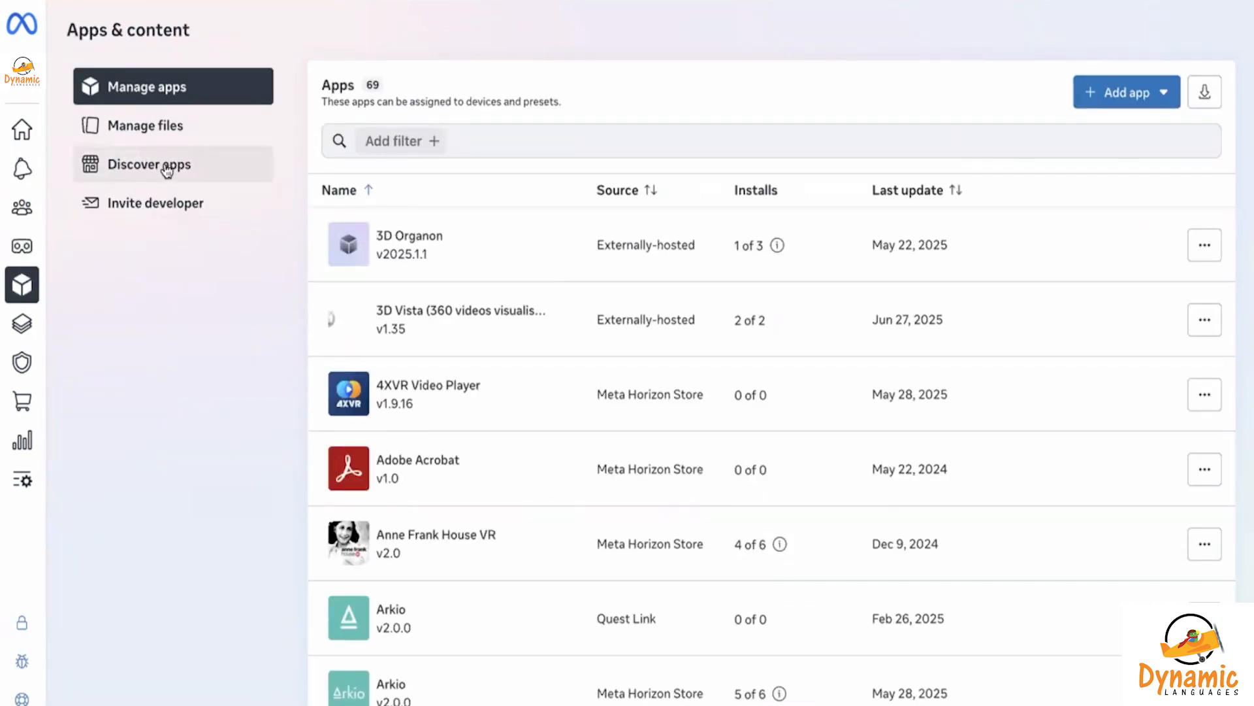
click(167, 171)
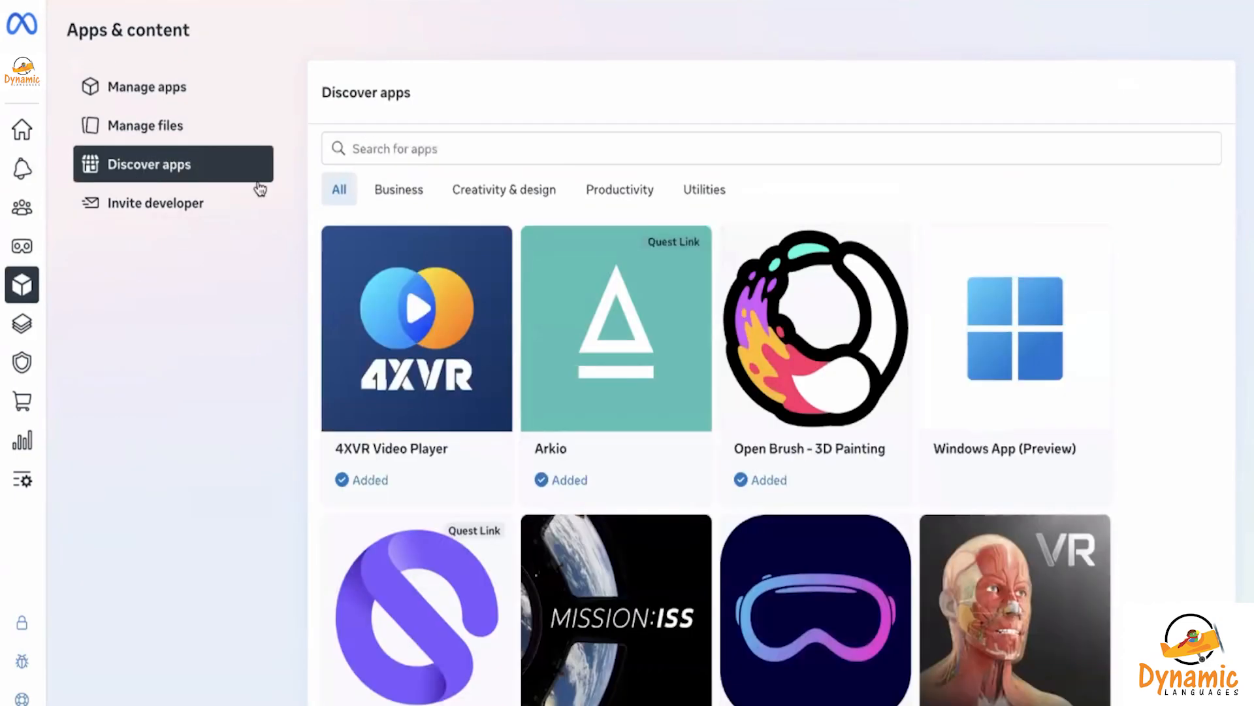
scroll(677, 420, down, 5)
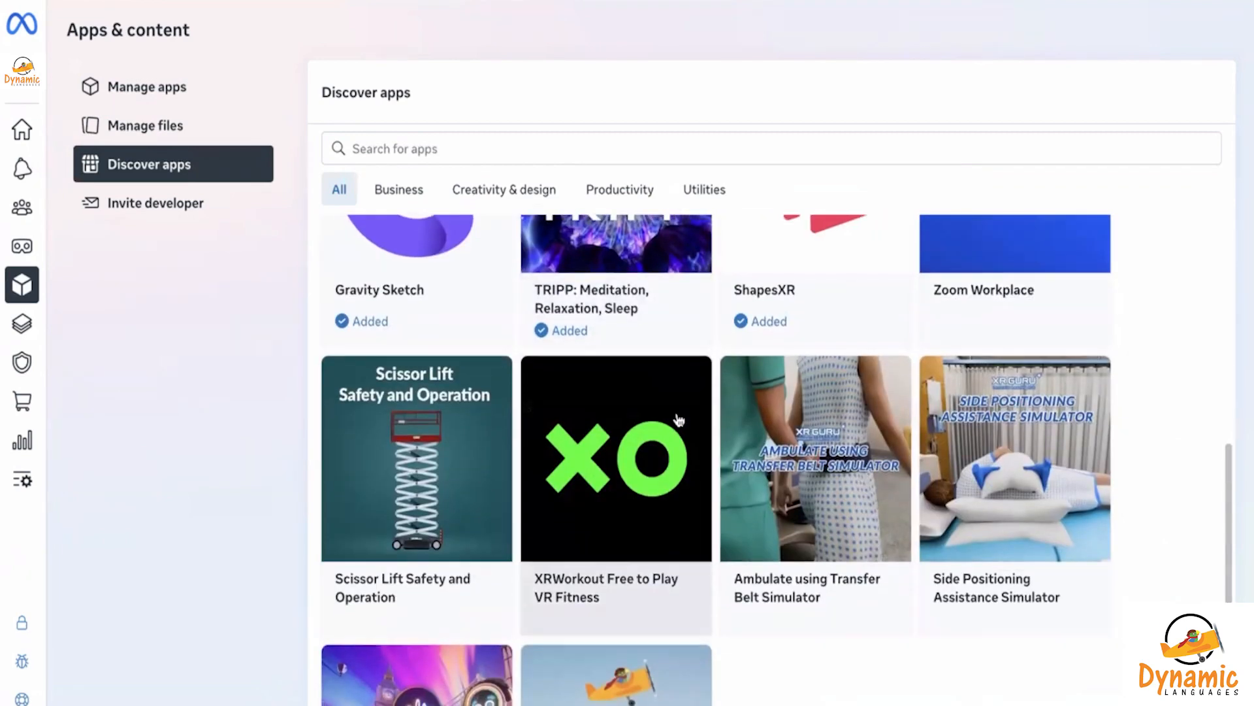
scroll(679, 420, down, 3)
scroll(679, 420, up, 10)
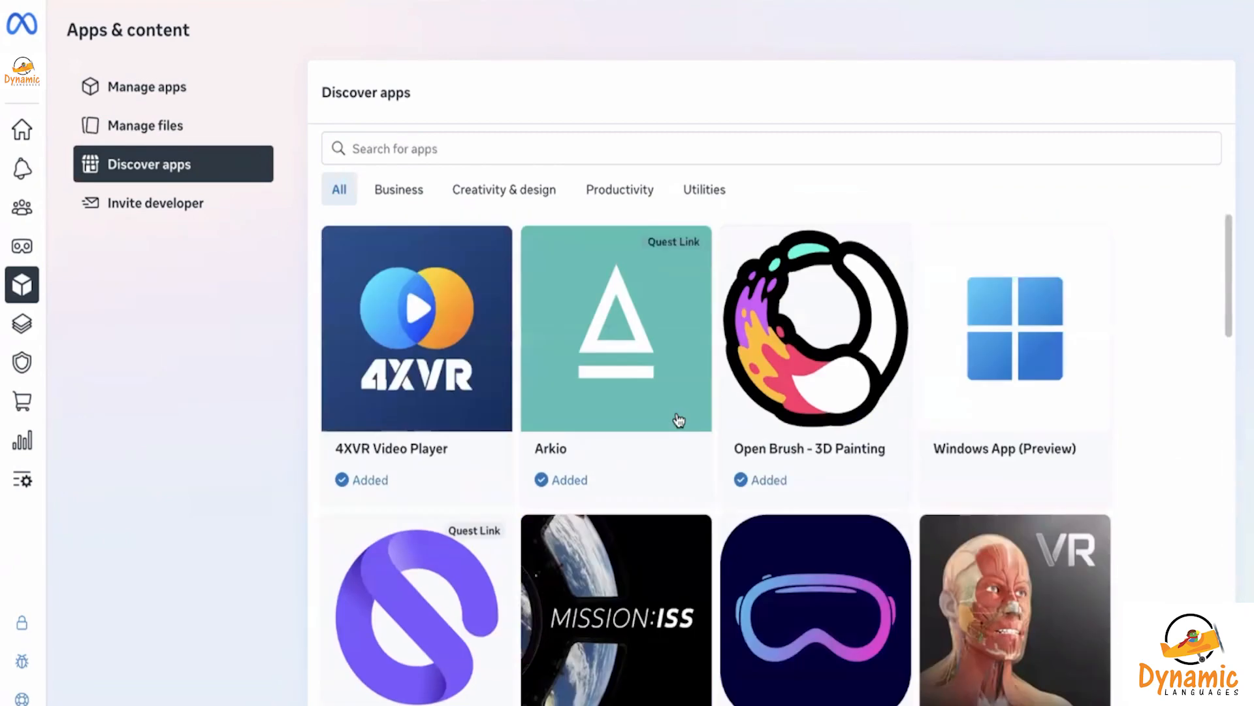
scroll(677, 420, down, 12)
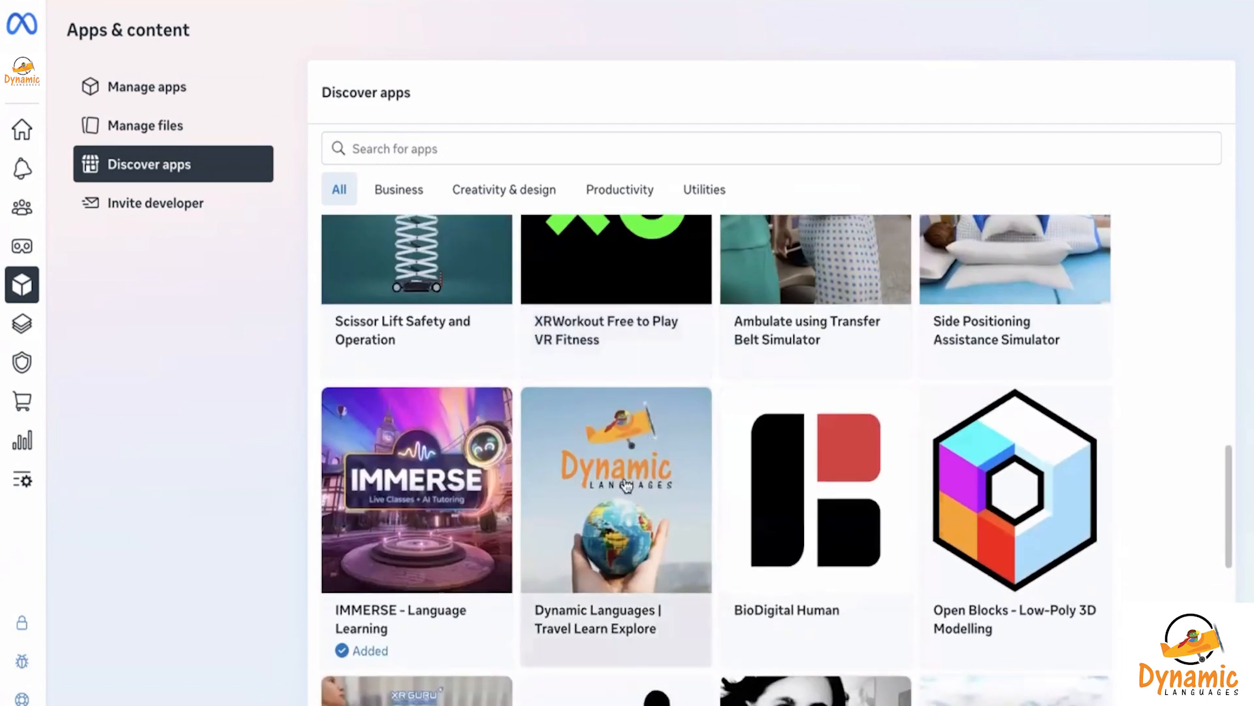
click(625, 485)
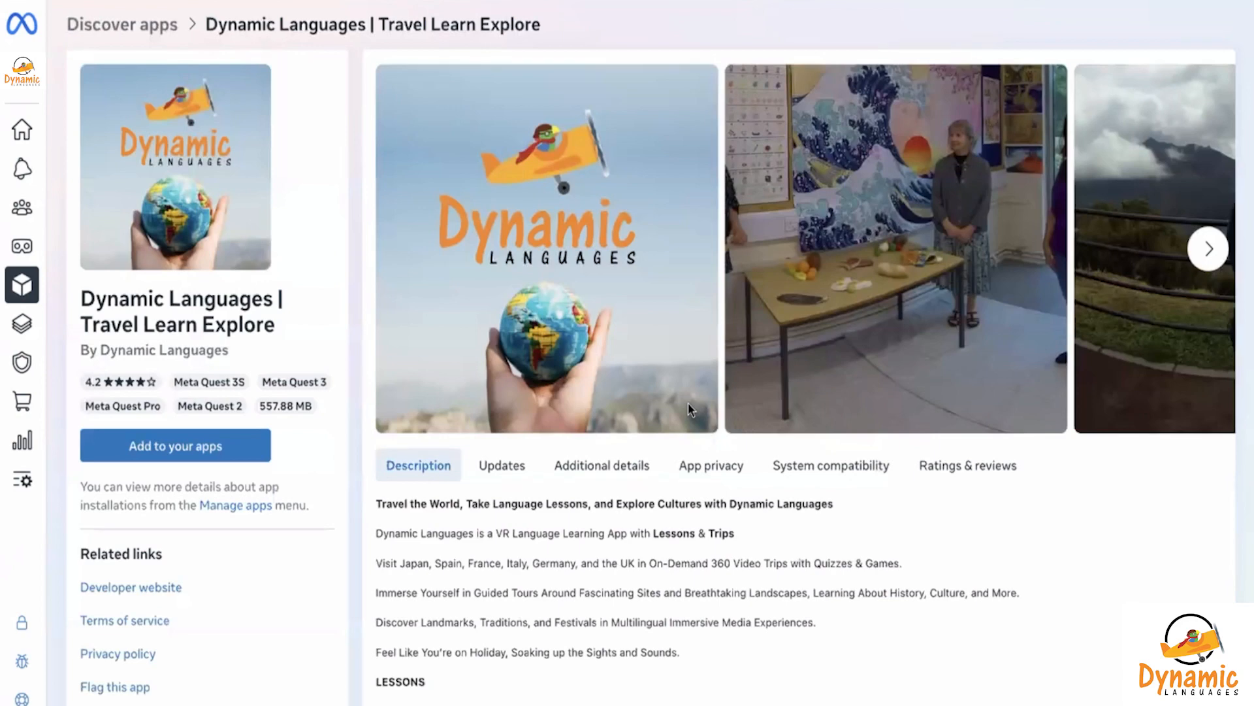
Add Dynamic Languages to your apps and view its app details
scroll(688, 403, right, 3)
click(202, 455)
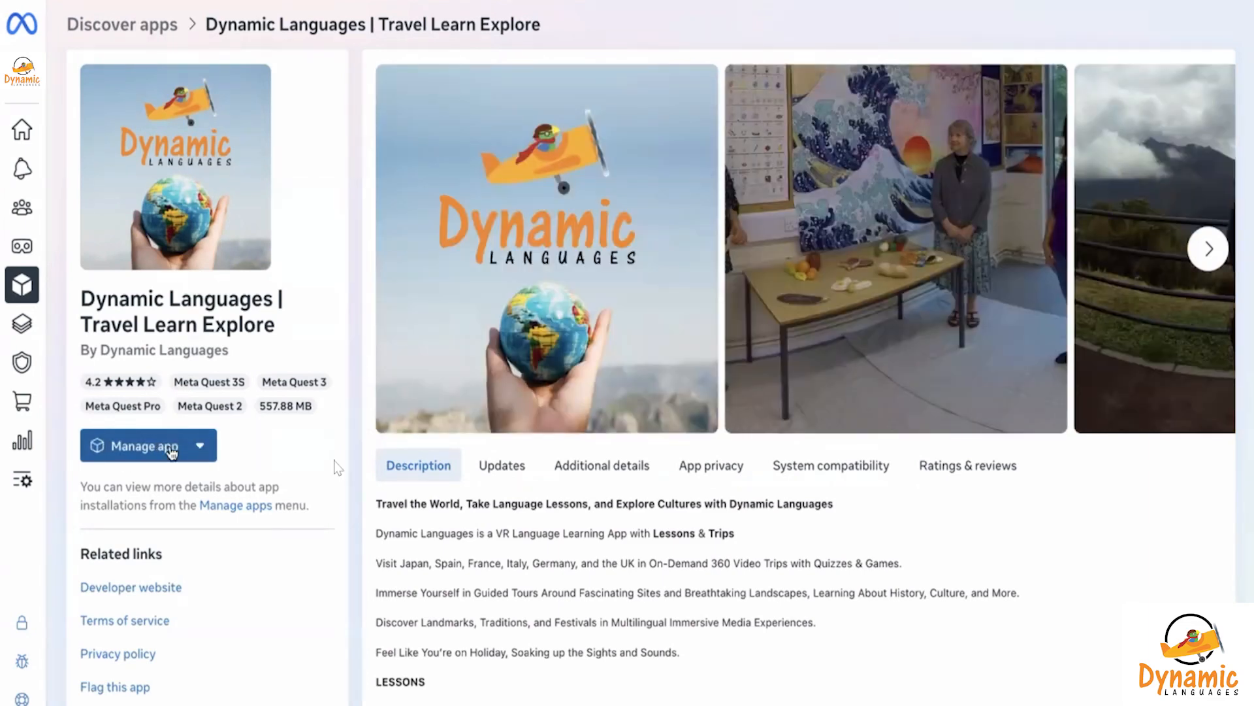
click(172, 449)
click(175, 496)
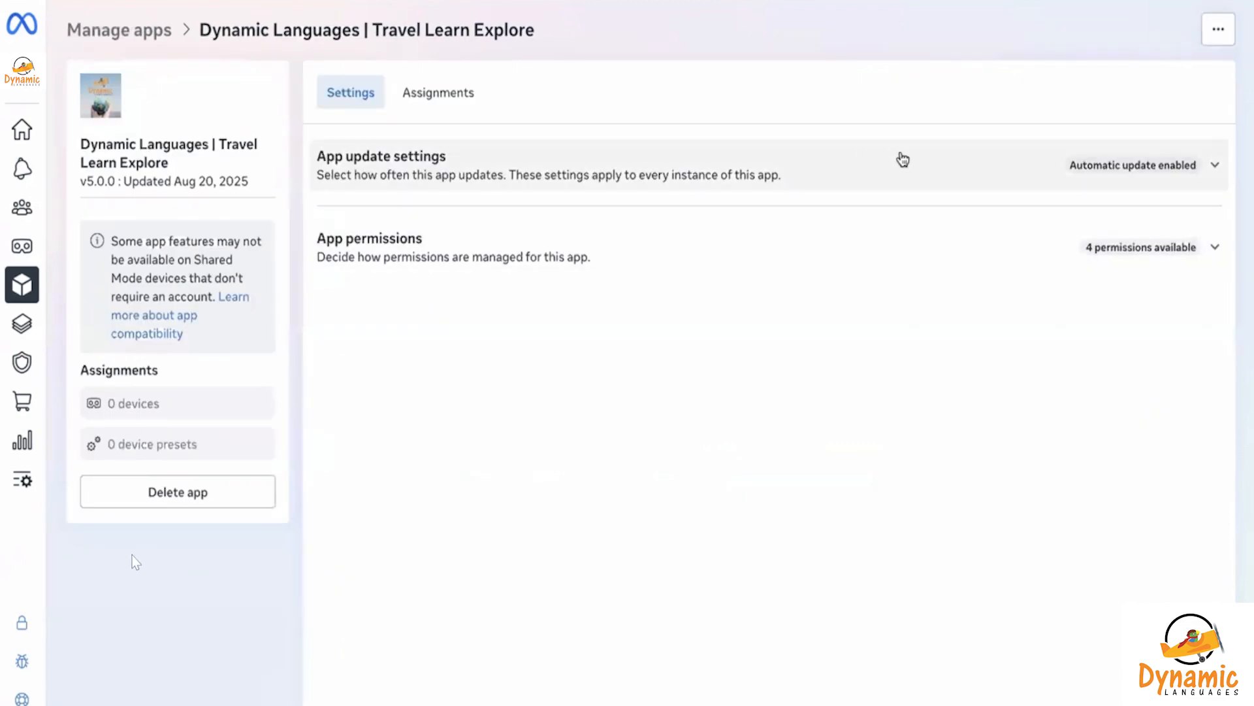
Set the Dynamic Languages app's update setting to Manually update
click(902, 161)
click(739, 526)
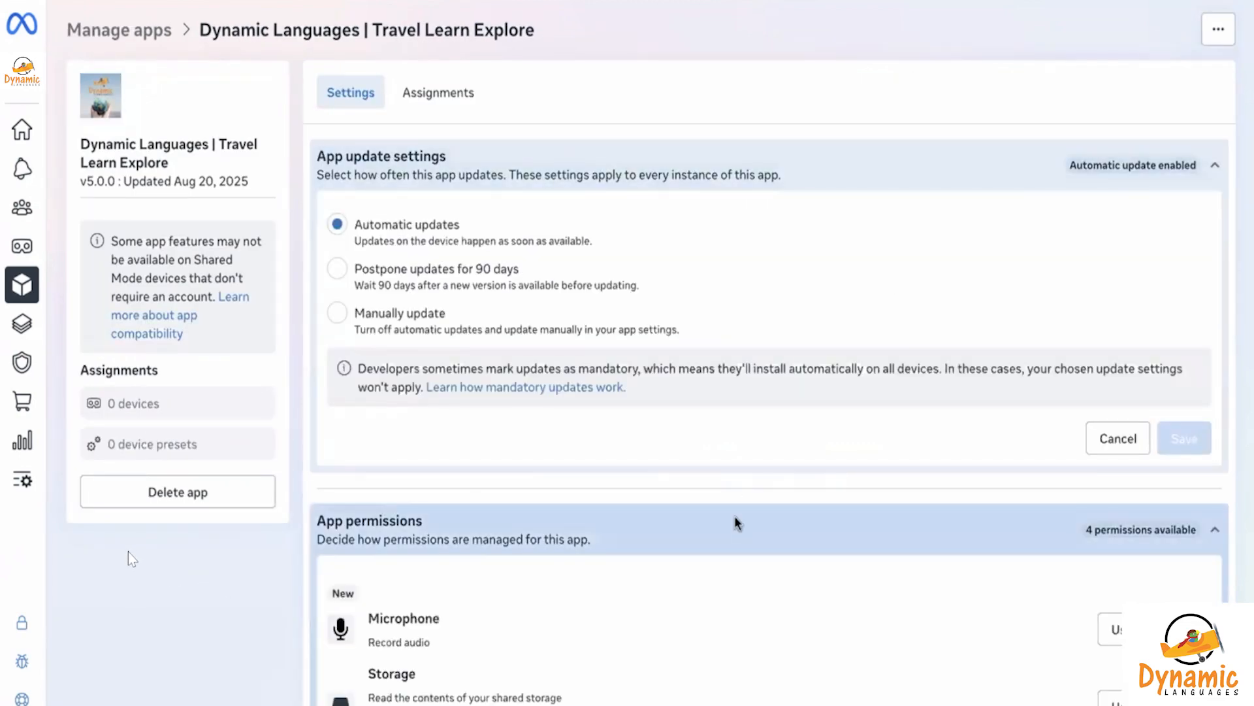
scroll(660, 340, down, 1)
scroll(658, 334, down, 1)
scroll(659, 334, up, 2)
click(470, 284)
scroll(820, 358, down, 3)
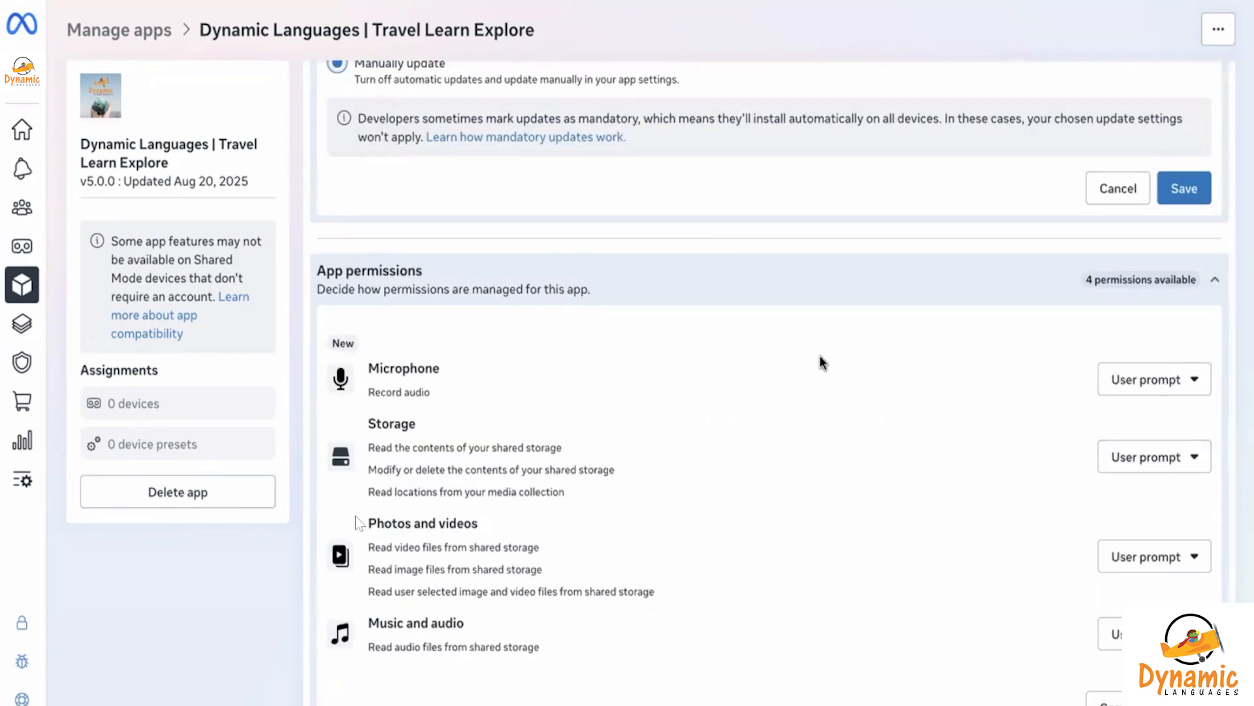
Set the app's Microphone and Storage permissions to Auto grant
click(1151, 376)
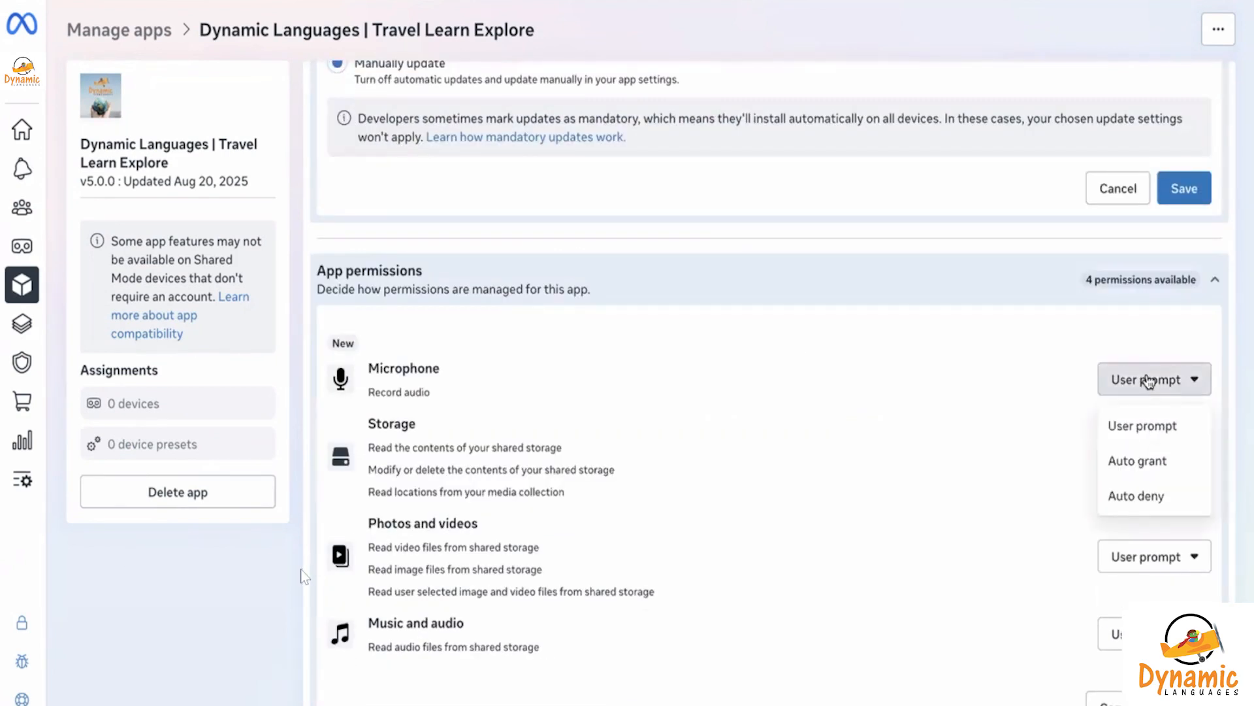
click(1163, 461)
click(1155, 457)
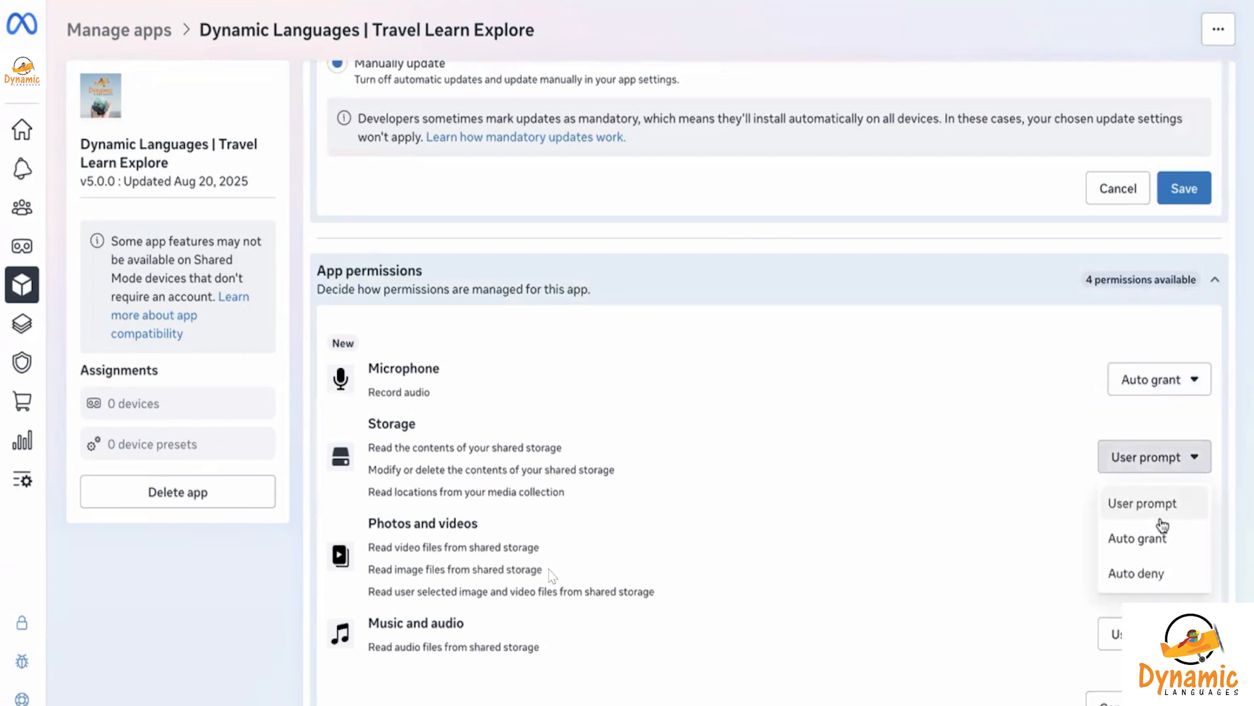
click(1163, 542)
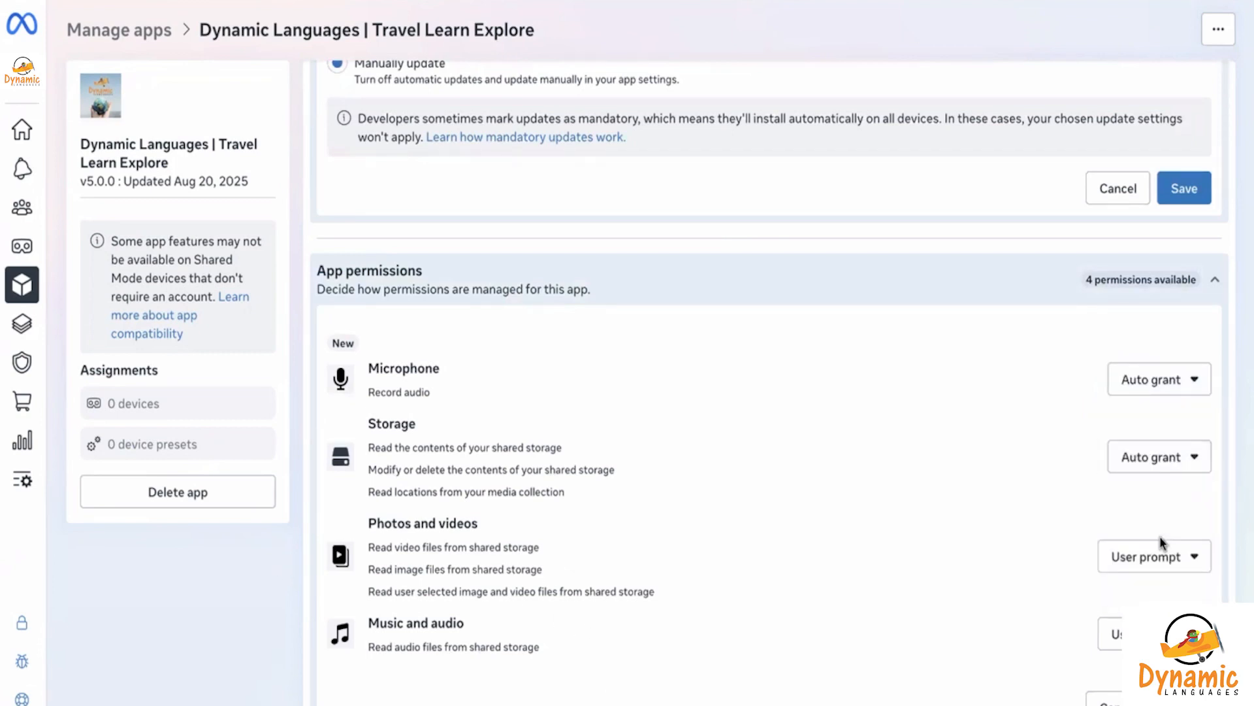
click(1134, 567)
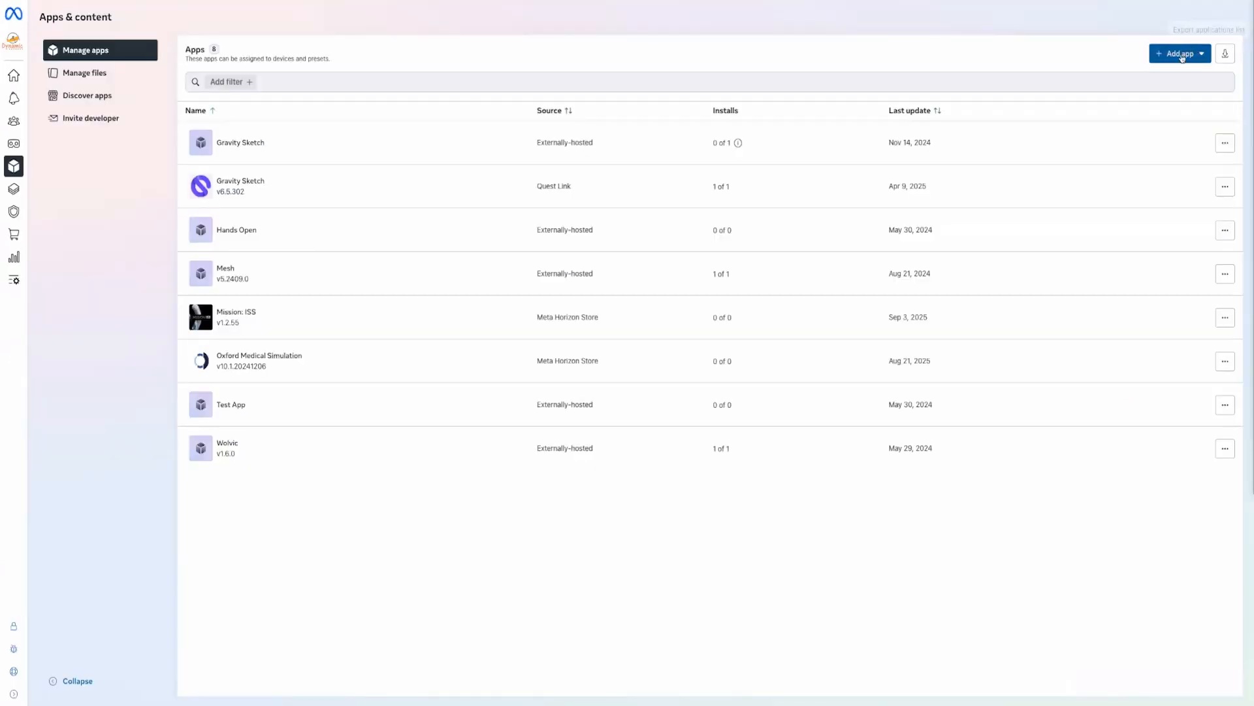
click(1180, 54)
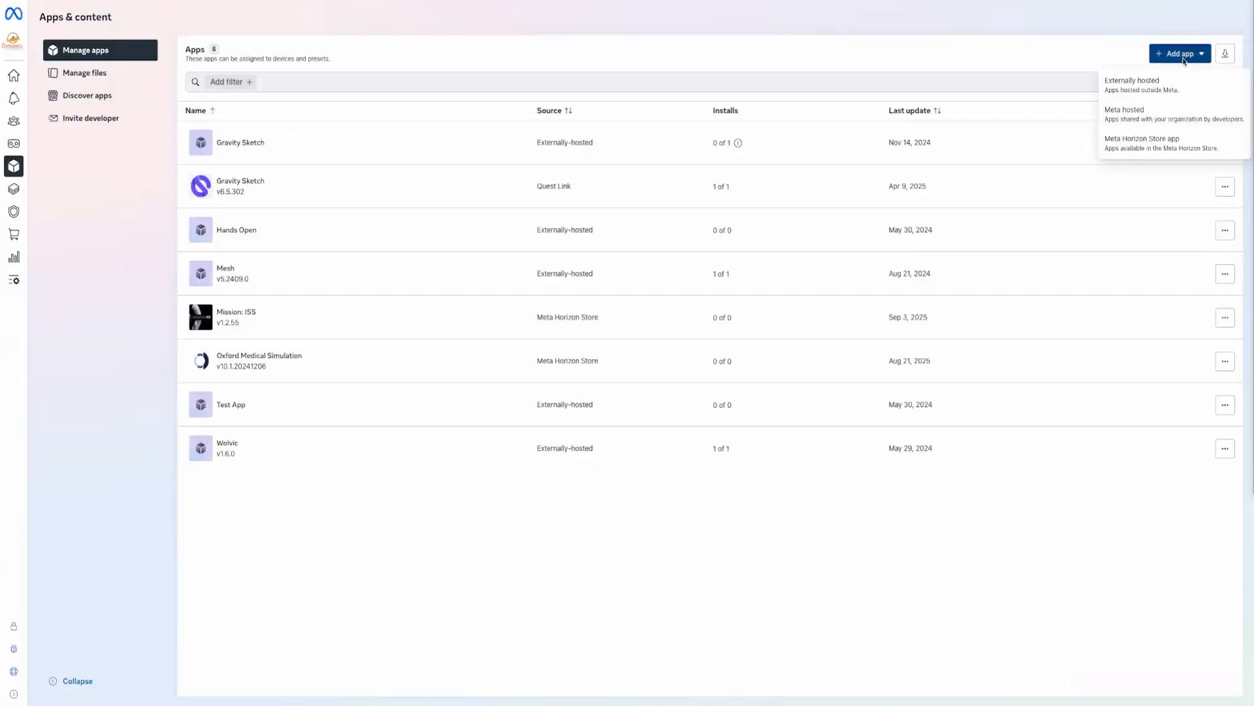
Close the Externally hosted add-app form and choose Meta hosted to invite a developer
click(1145, 86)
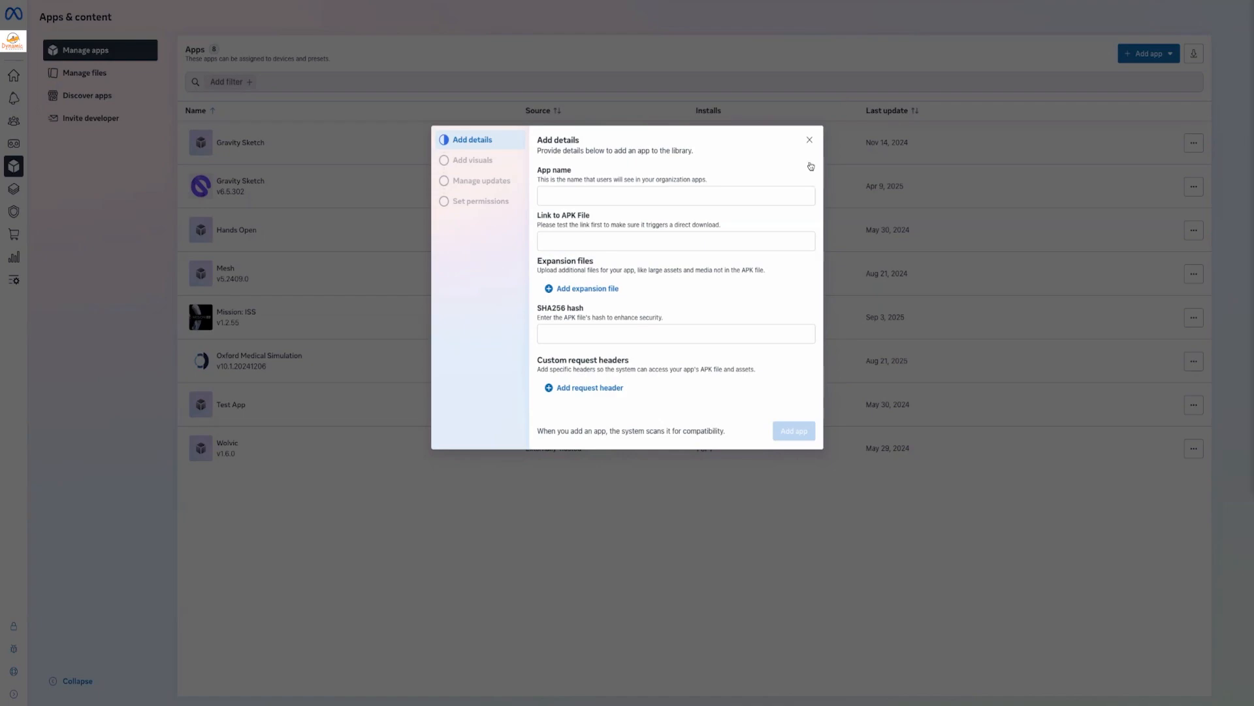
click(809, 139)
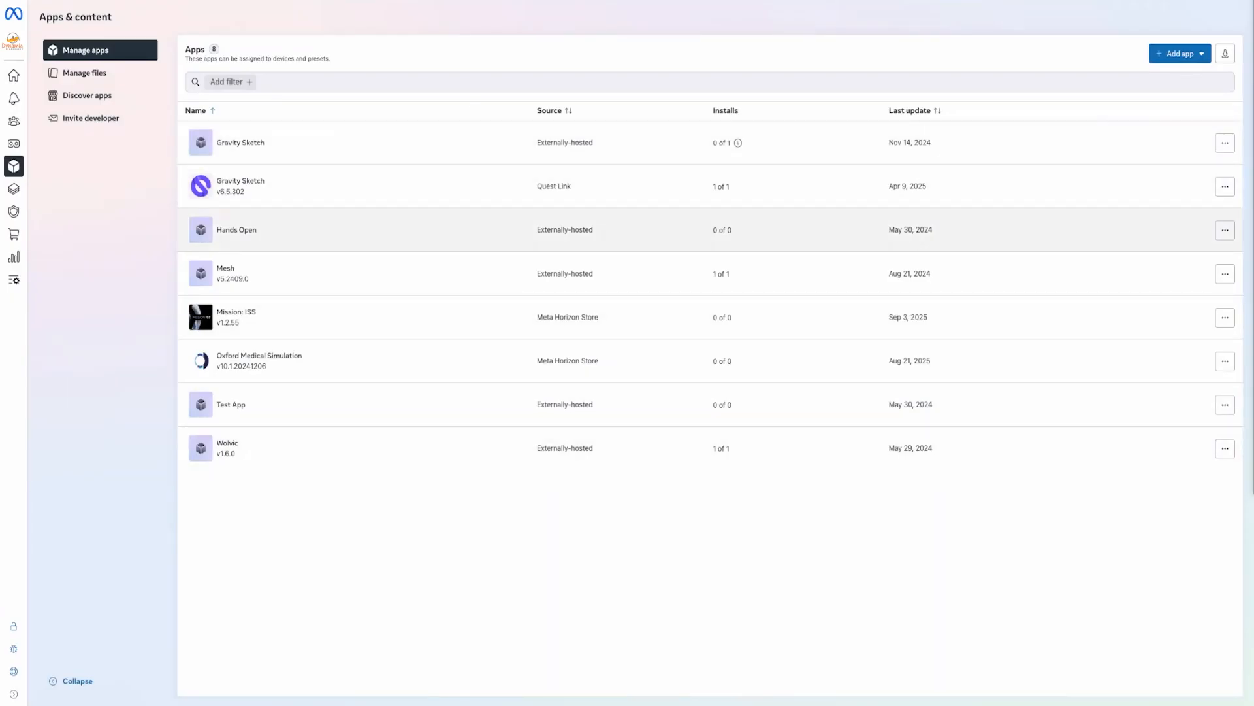
click(1199, 56)
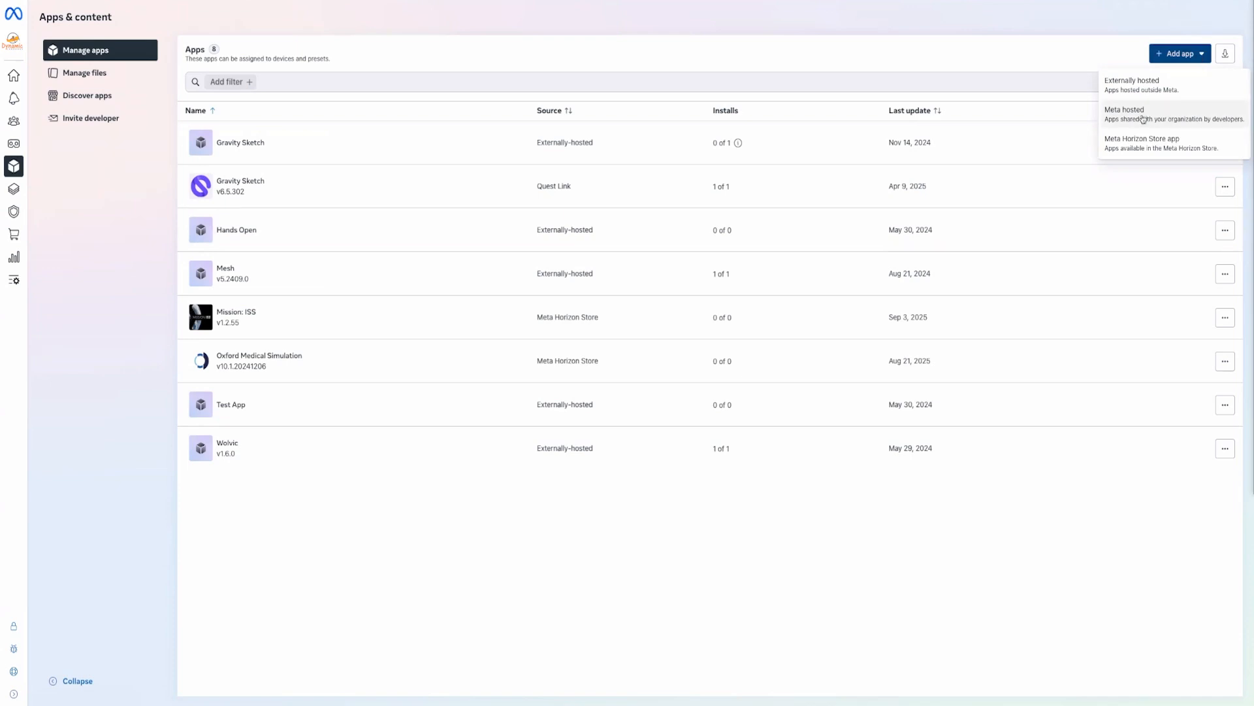
click(1143, 120)
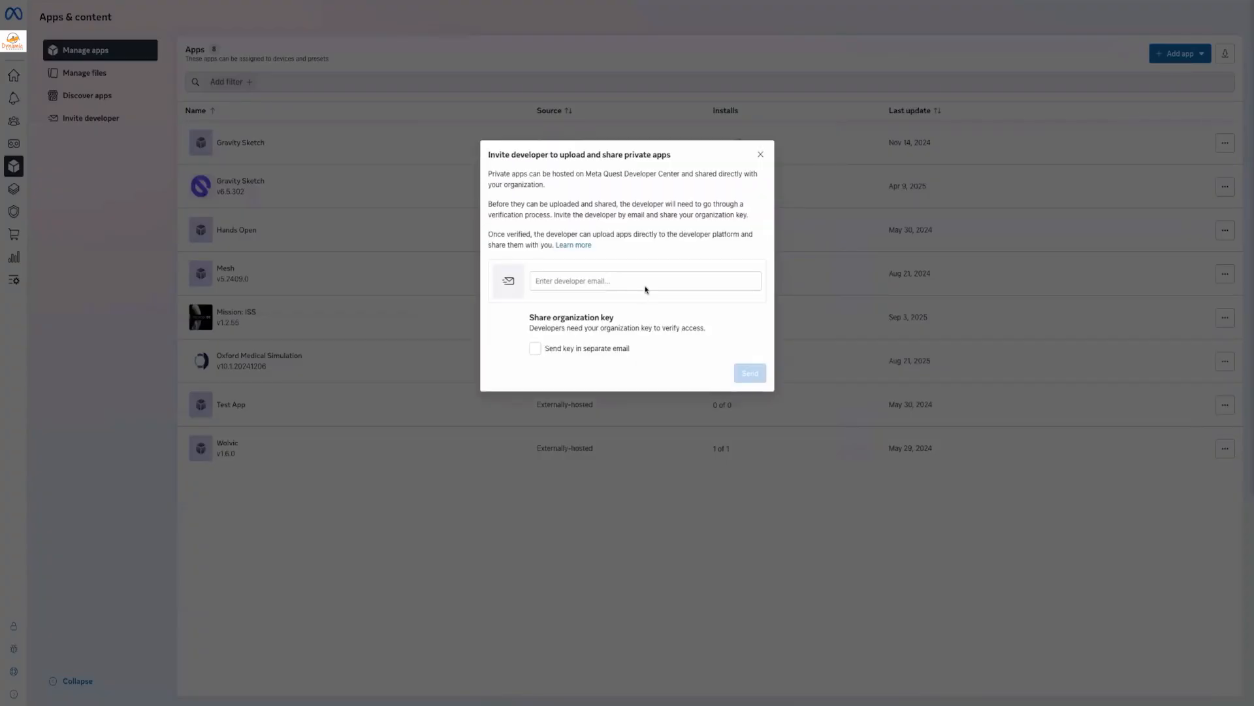
Focus the developer email field and dismiss its autofill suggestions
click(639, 281)
click(632, 185)
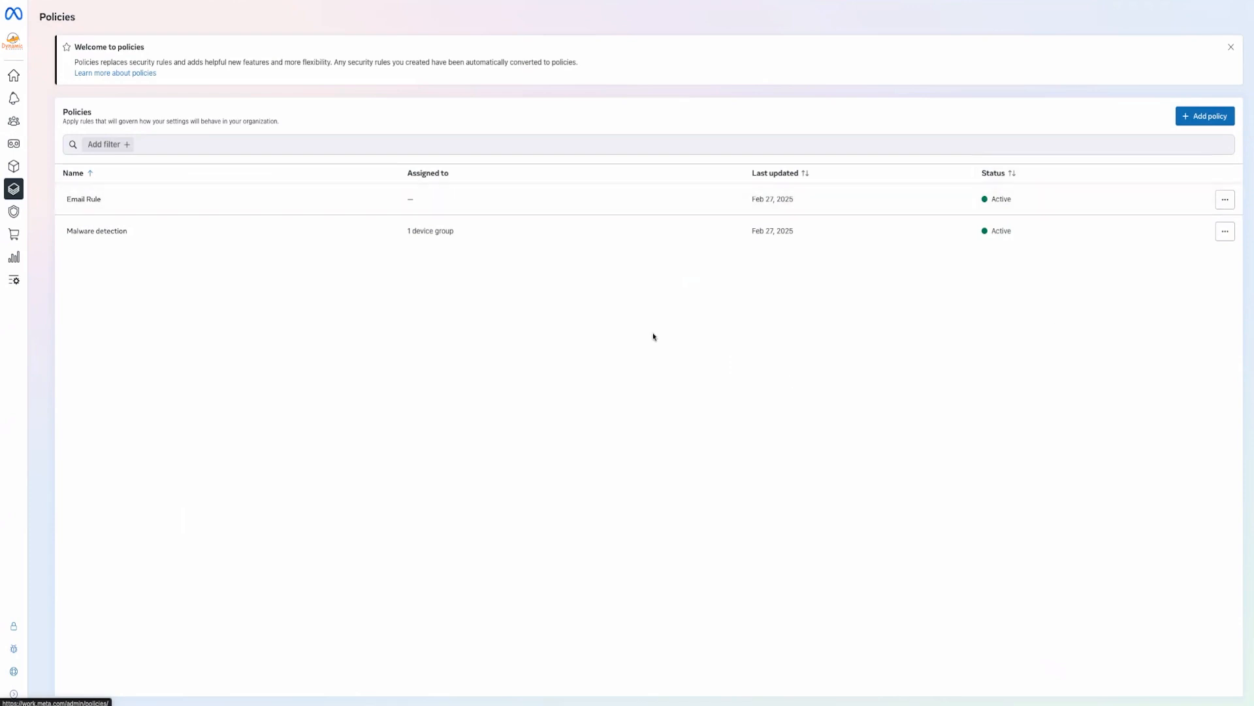
Start a policy named Malware detection, advance to Assignments, then return to Policies
click(1206, 115)
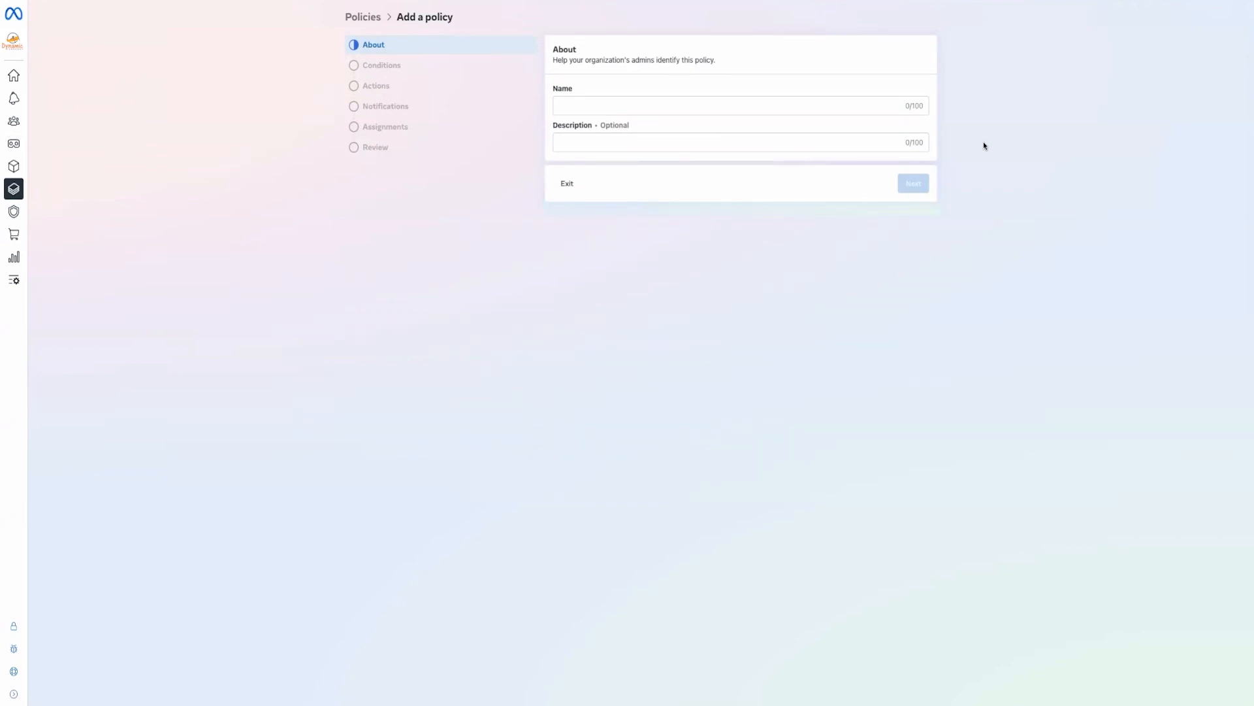
click(844, 105)
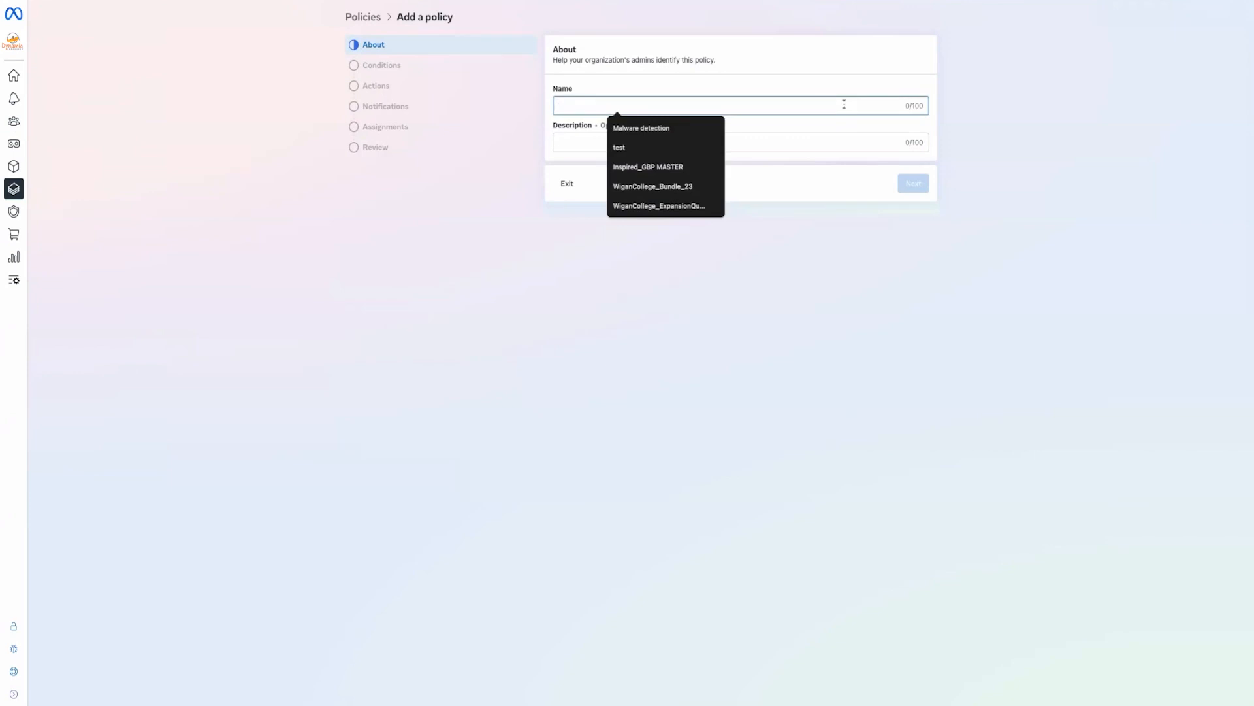
click(689, 128)
click(912, 185)
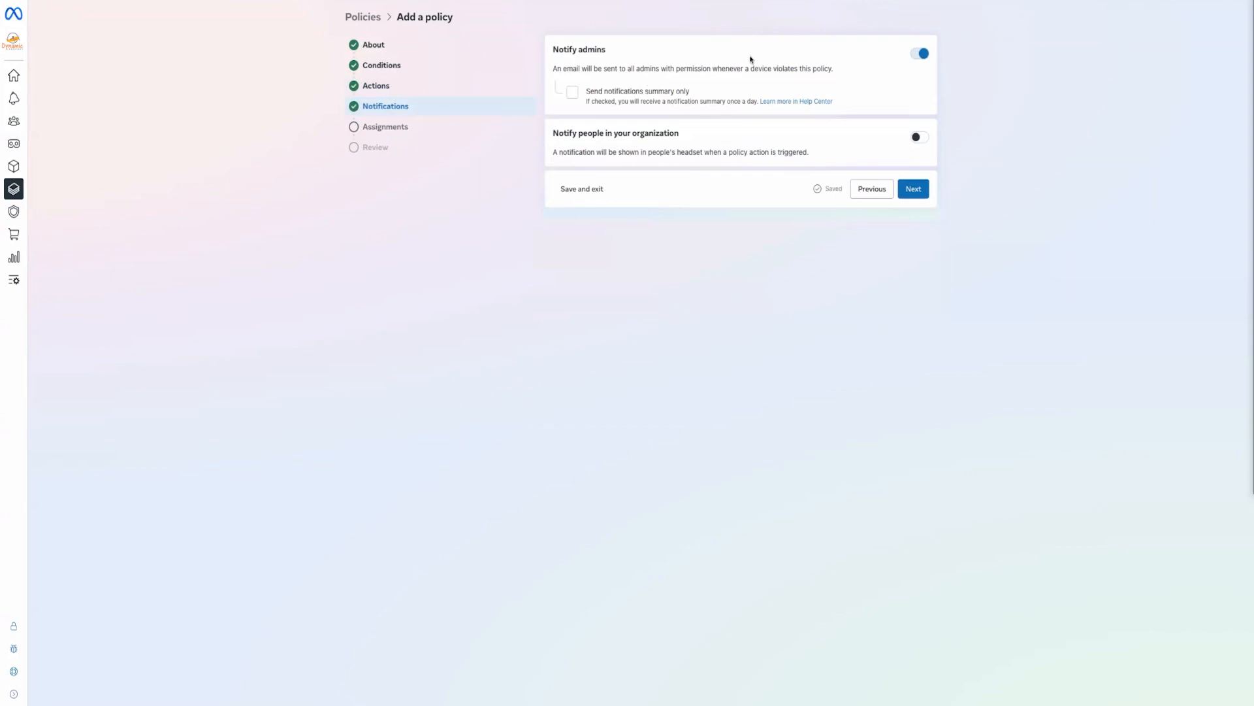
click(912, 191)
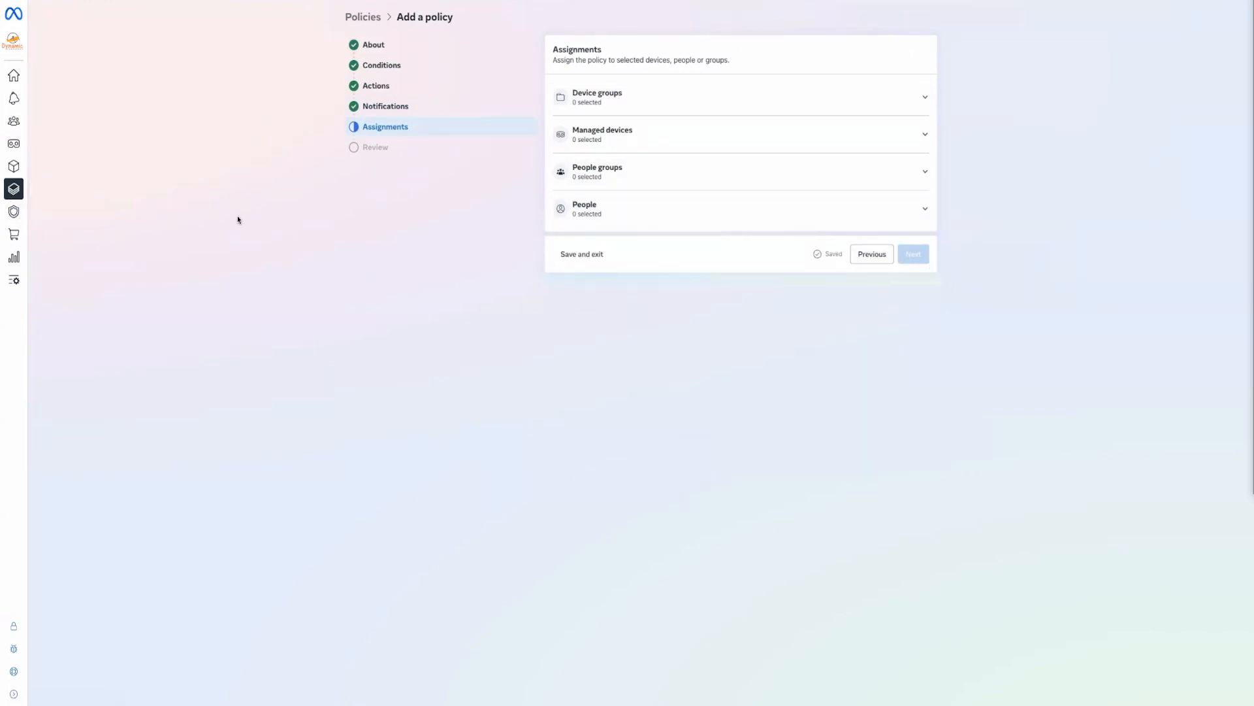
click(13, 189)
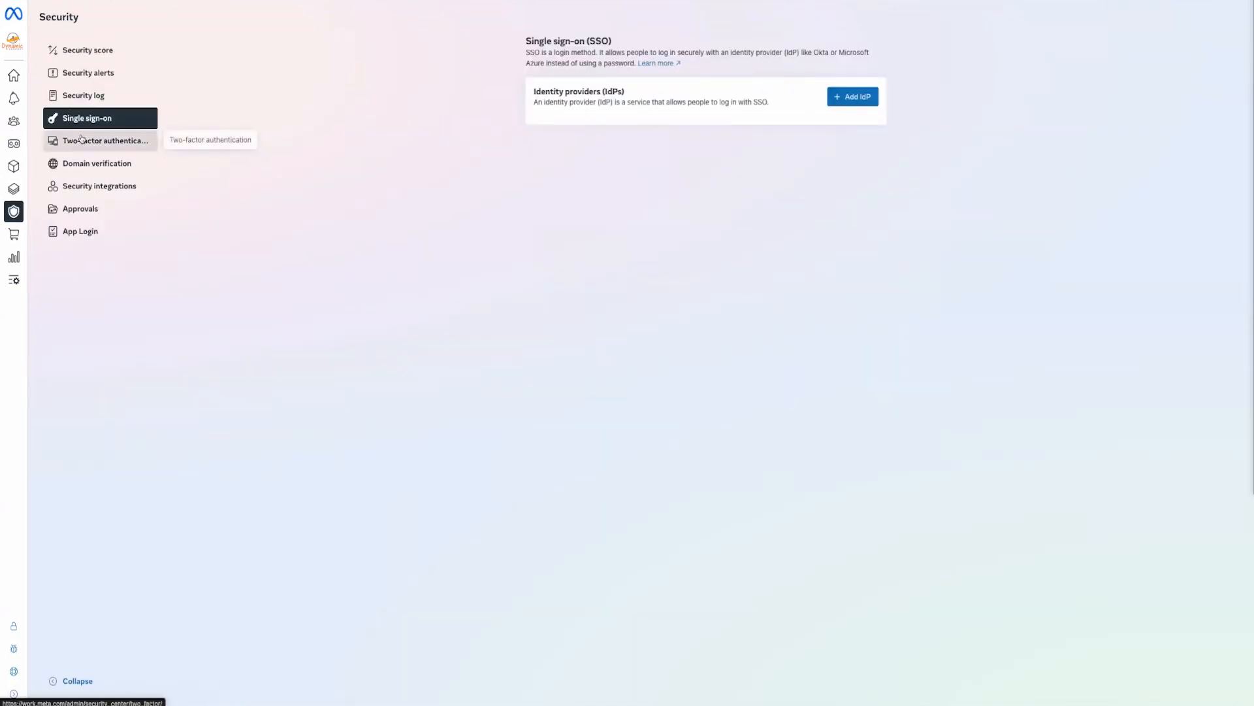
View the Two-factor authentication and Domain verification pages, then the Insights Highlights dashboard
click(77, 137)
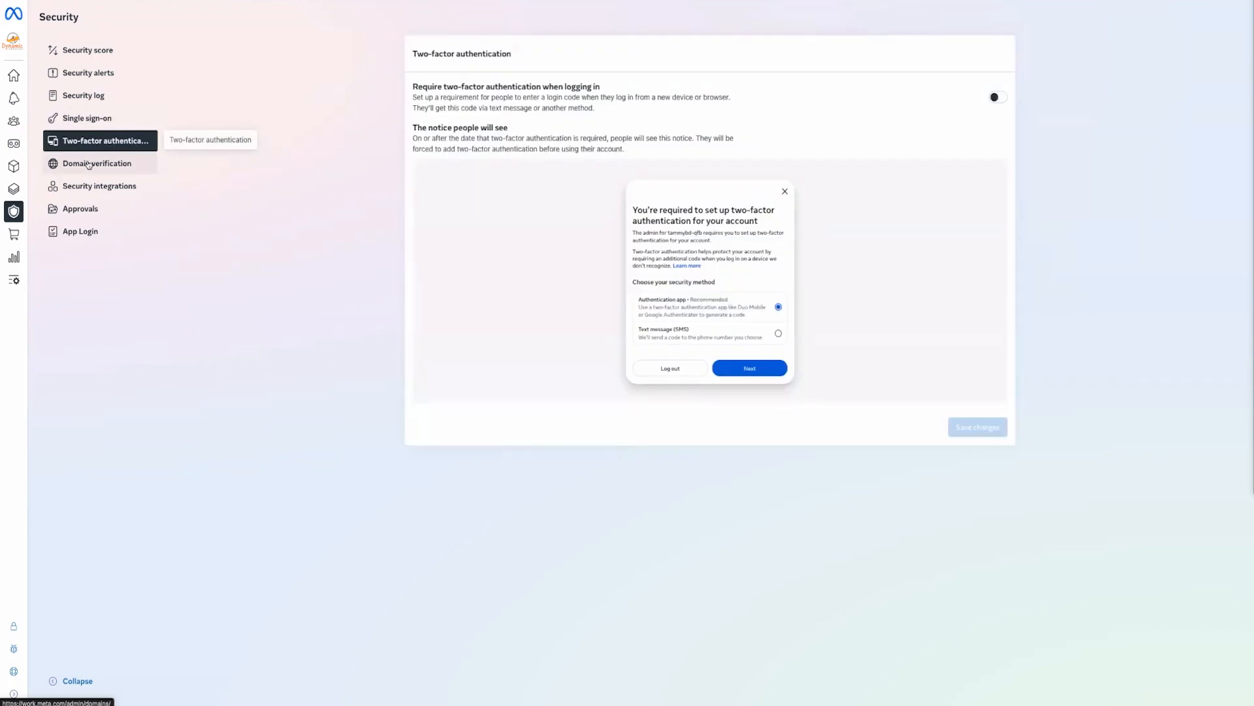
click(85, 167)
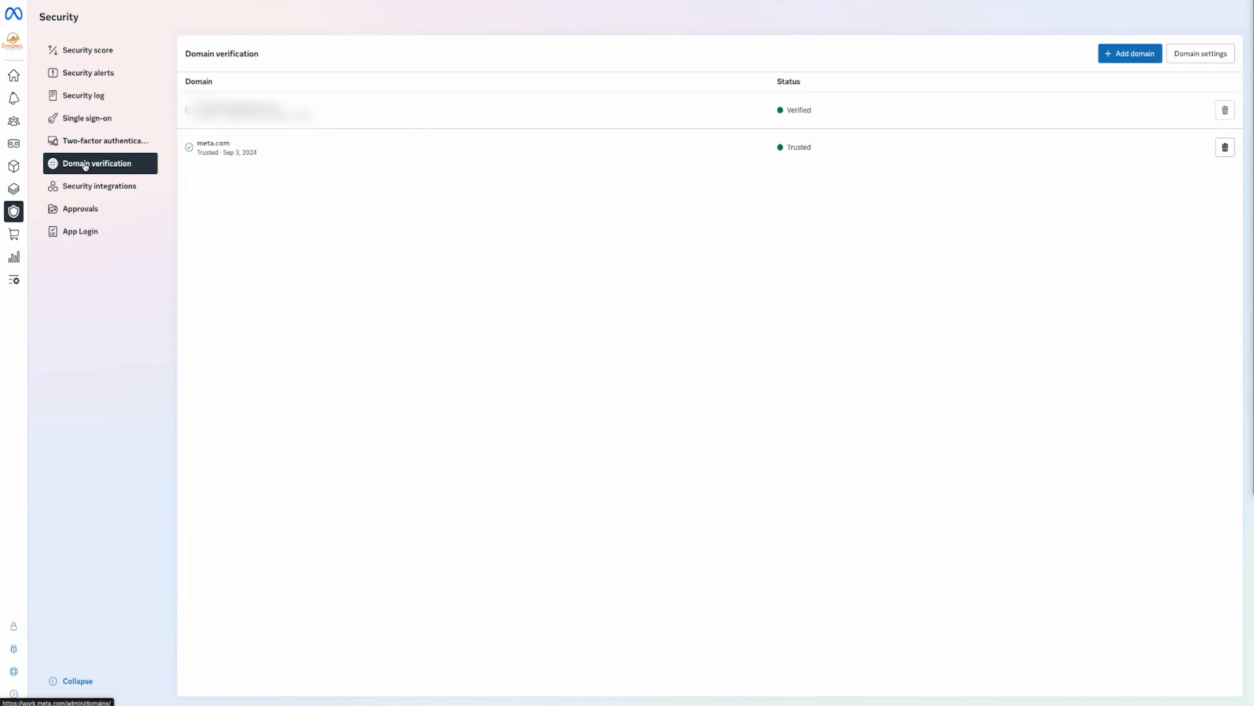
click(14, 257)
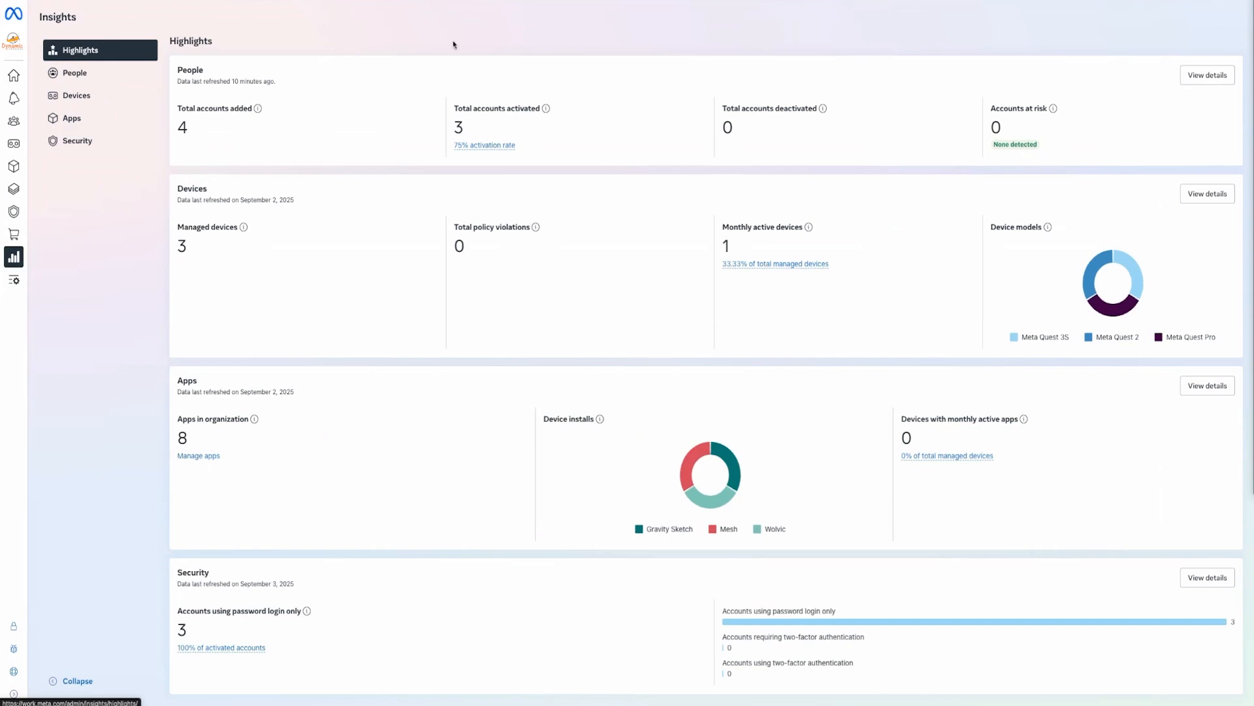
Review People, Devices and Security insights, then add Dynamic Languages to your apps
click(74, 73)
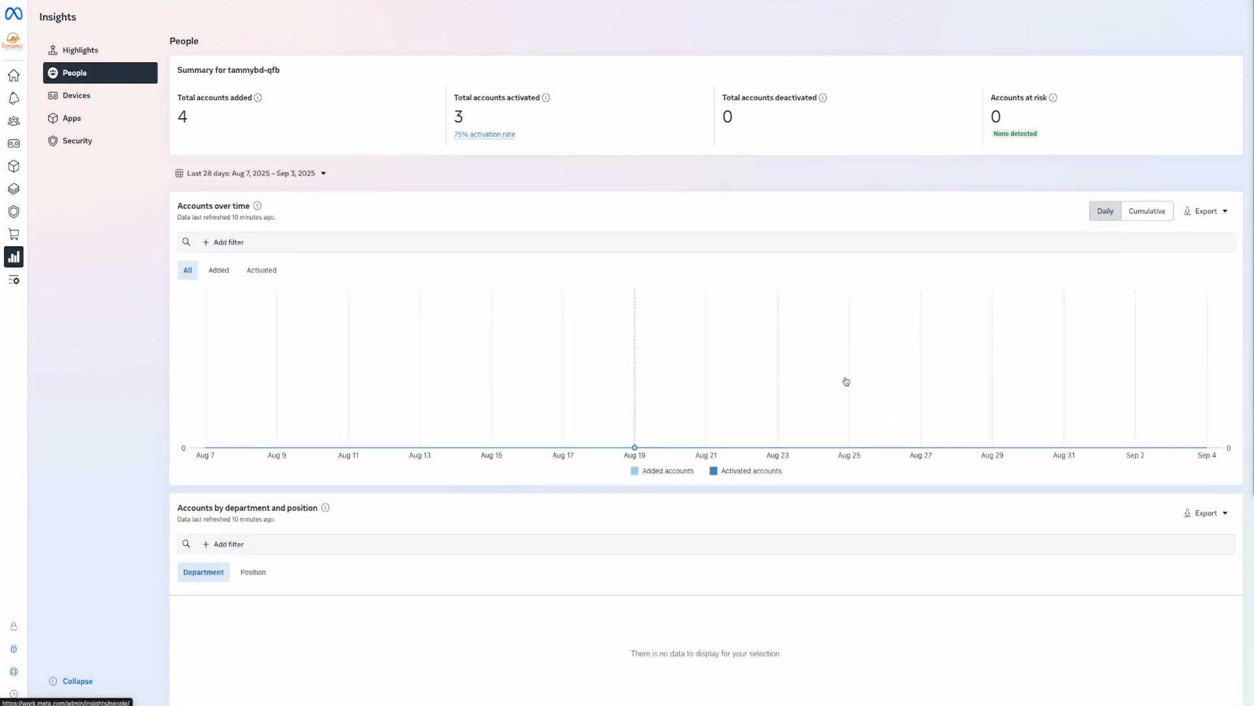
mouse_move(1082, 378)
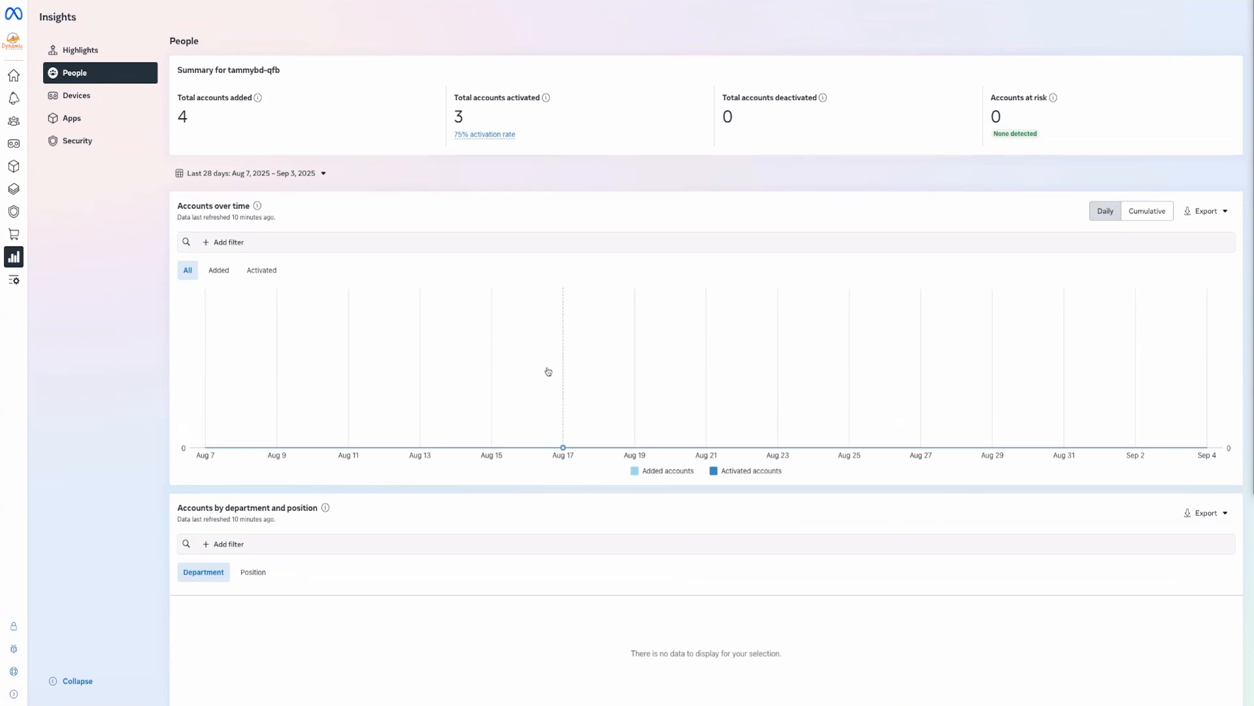
click(77, 95)
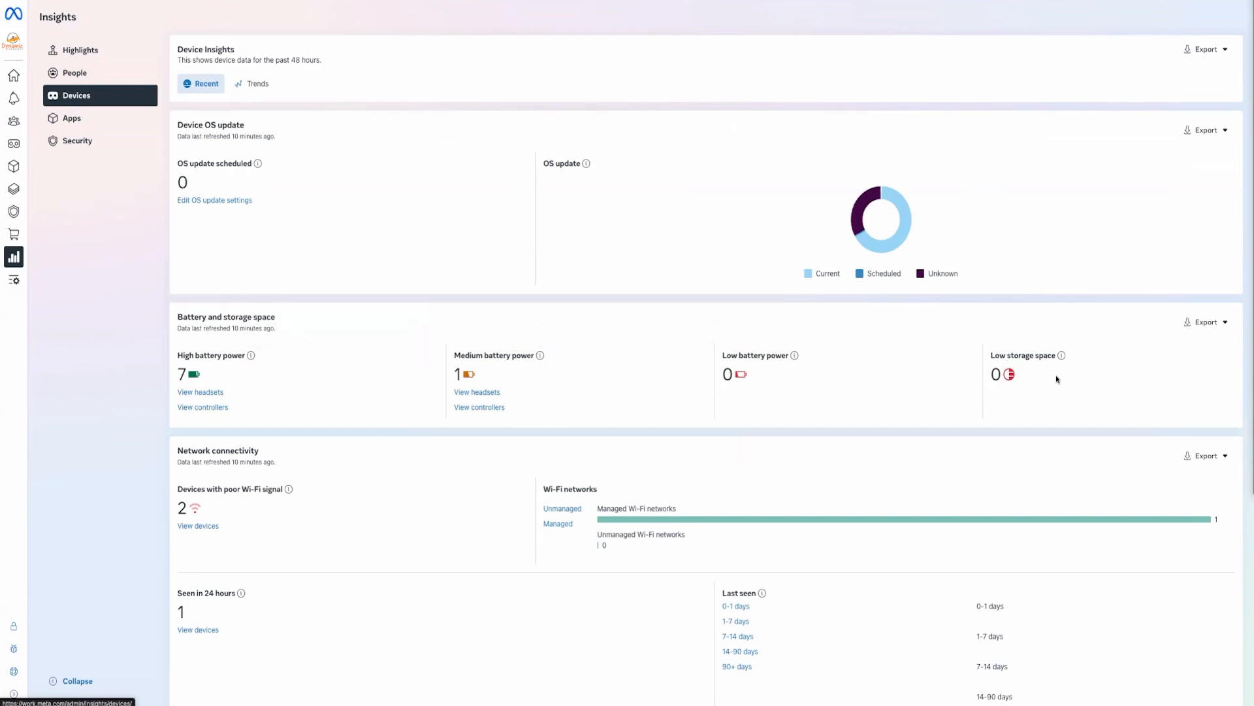
scroll(324, 493, down, 5)
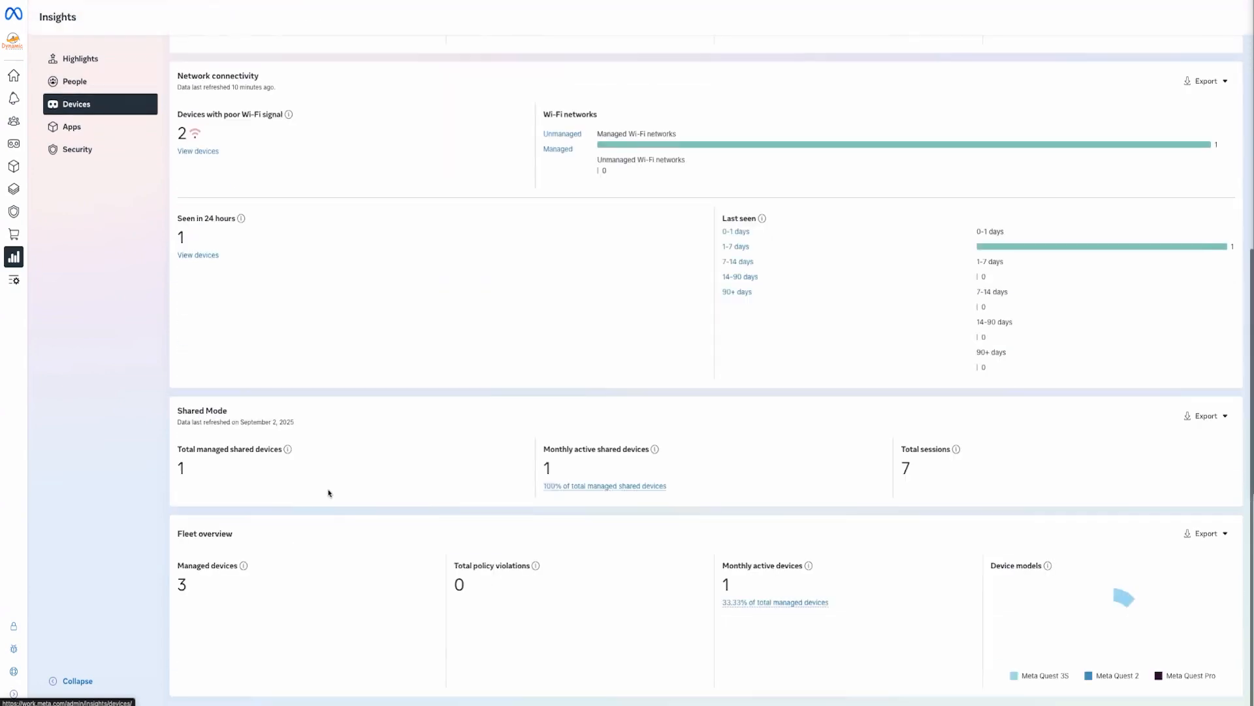
mouse_move(701, 152)
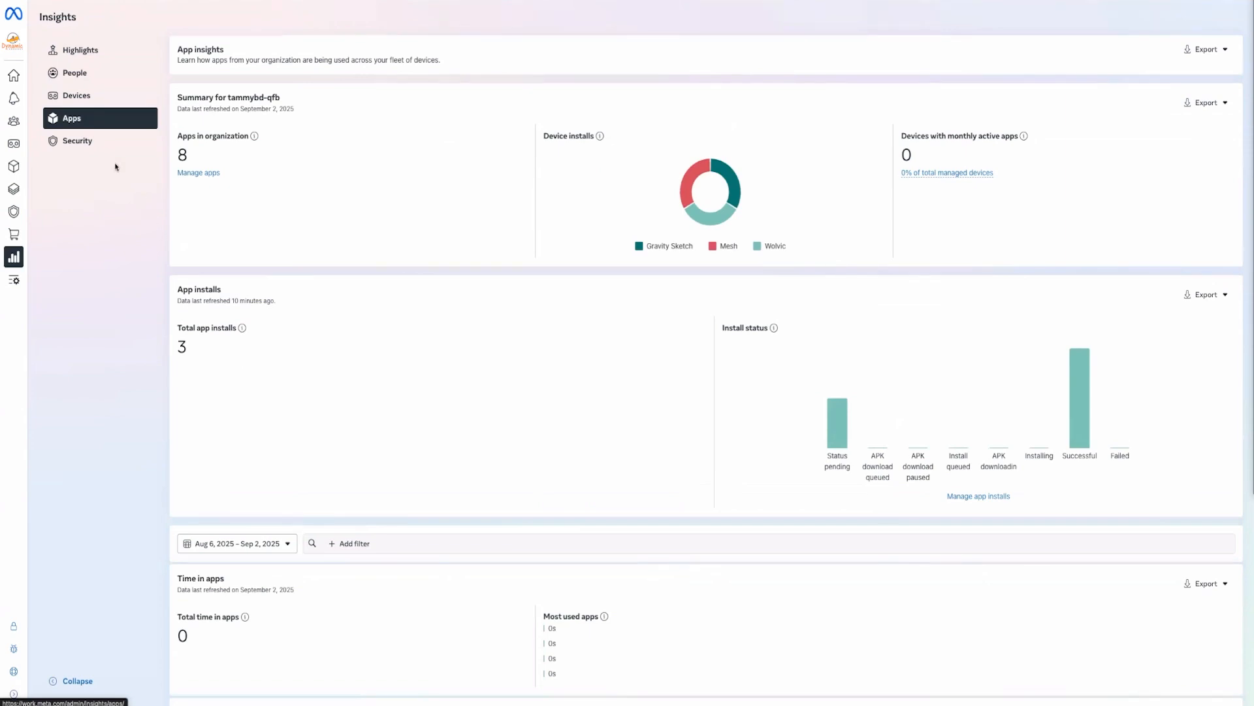
click(93, 143)
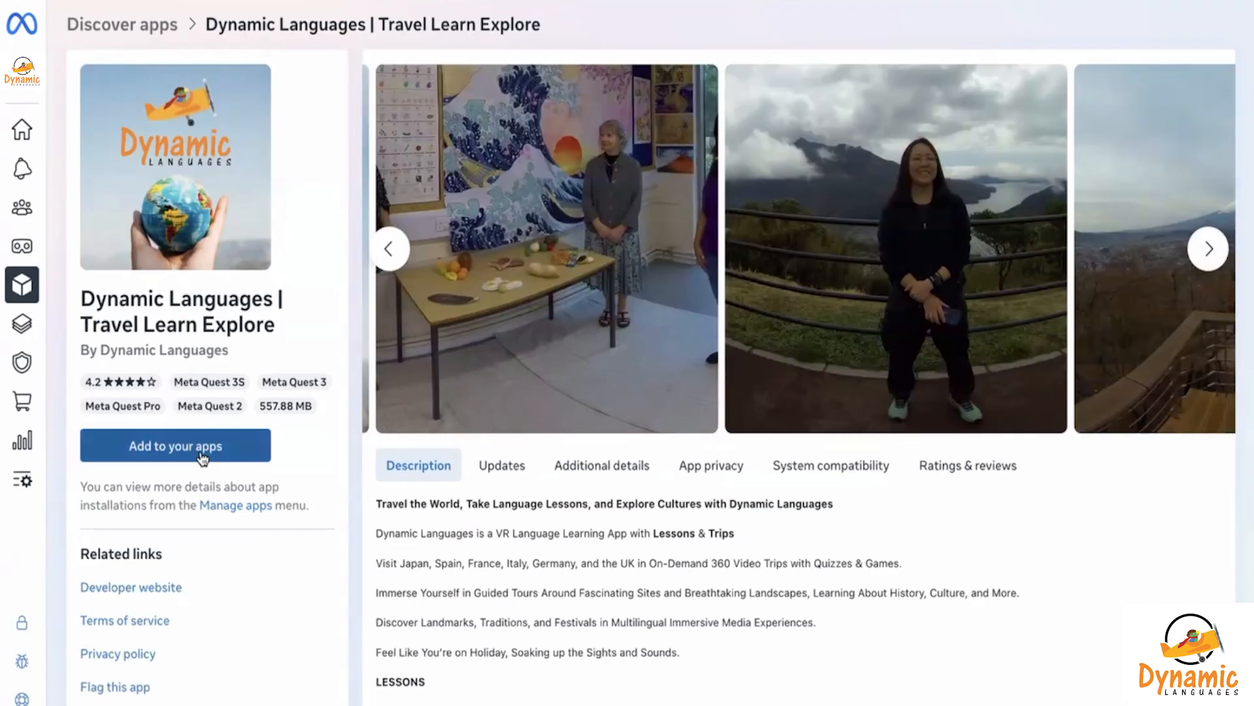
click(201, 459)
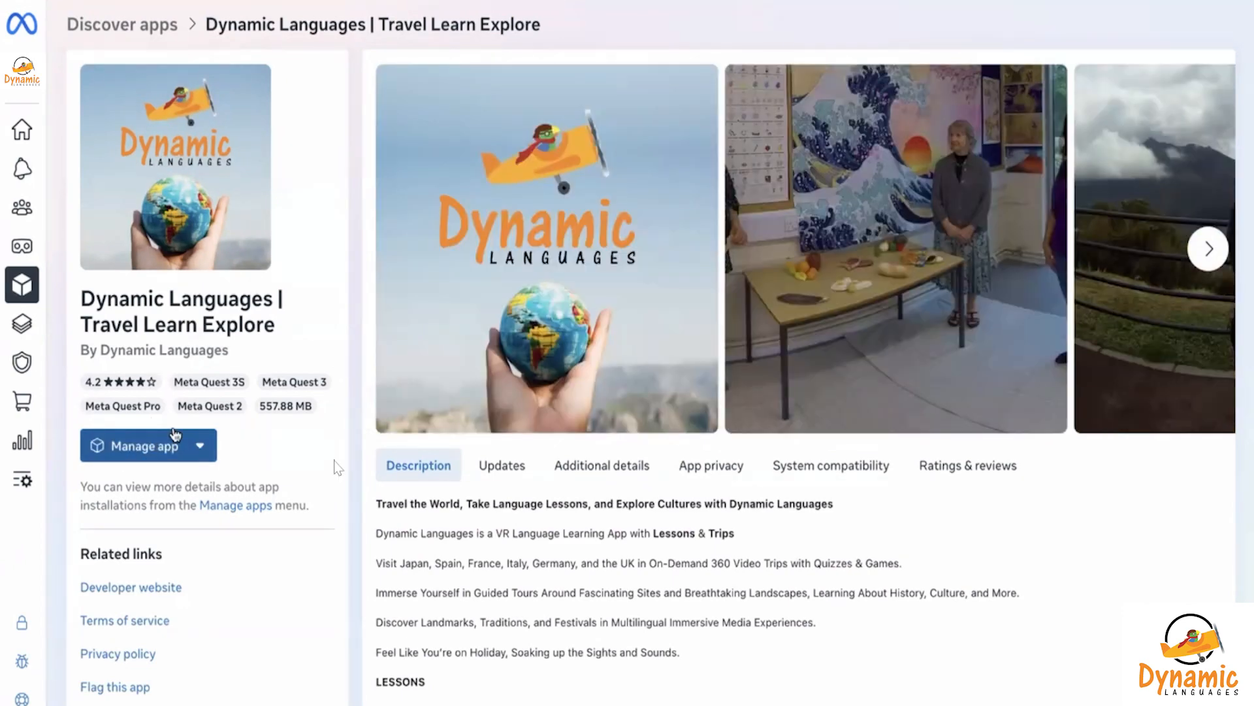
Review the Dynamic Languages app's update settings and permissions, then open its account.dynamiclanguages.org My Account page
click(171, 449)
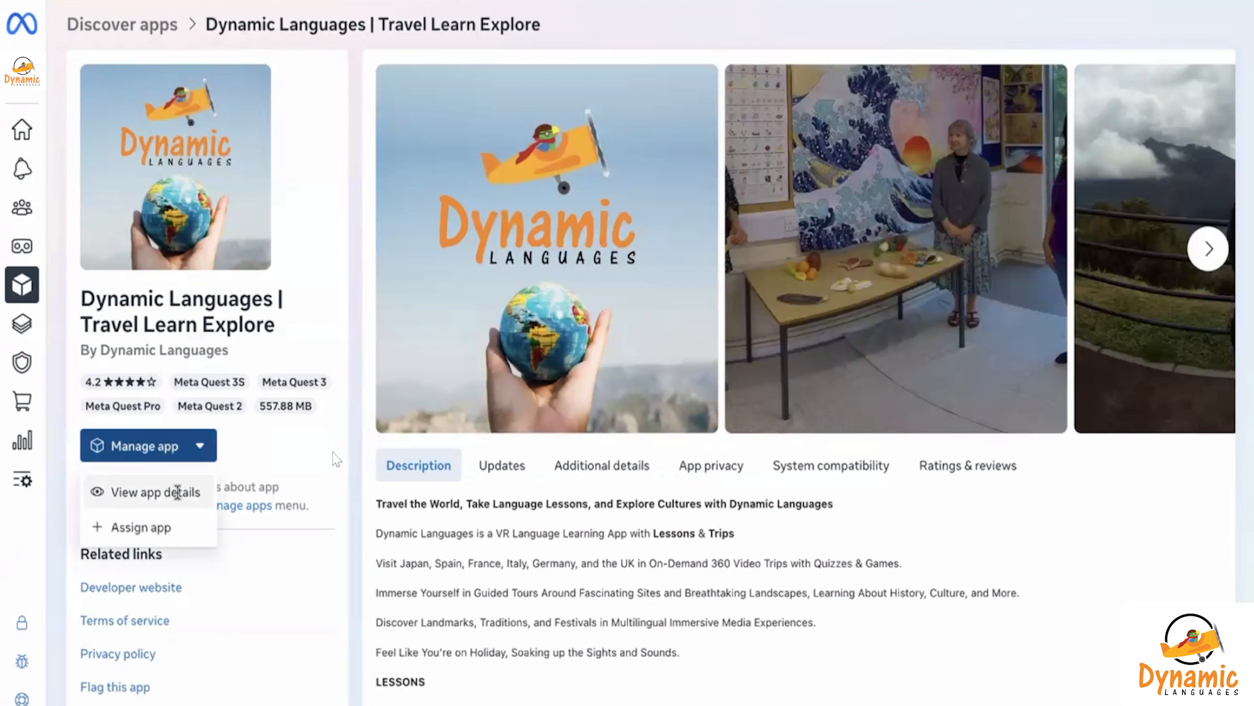
click(177, 491)
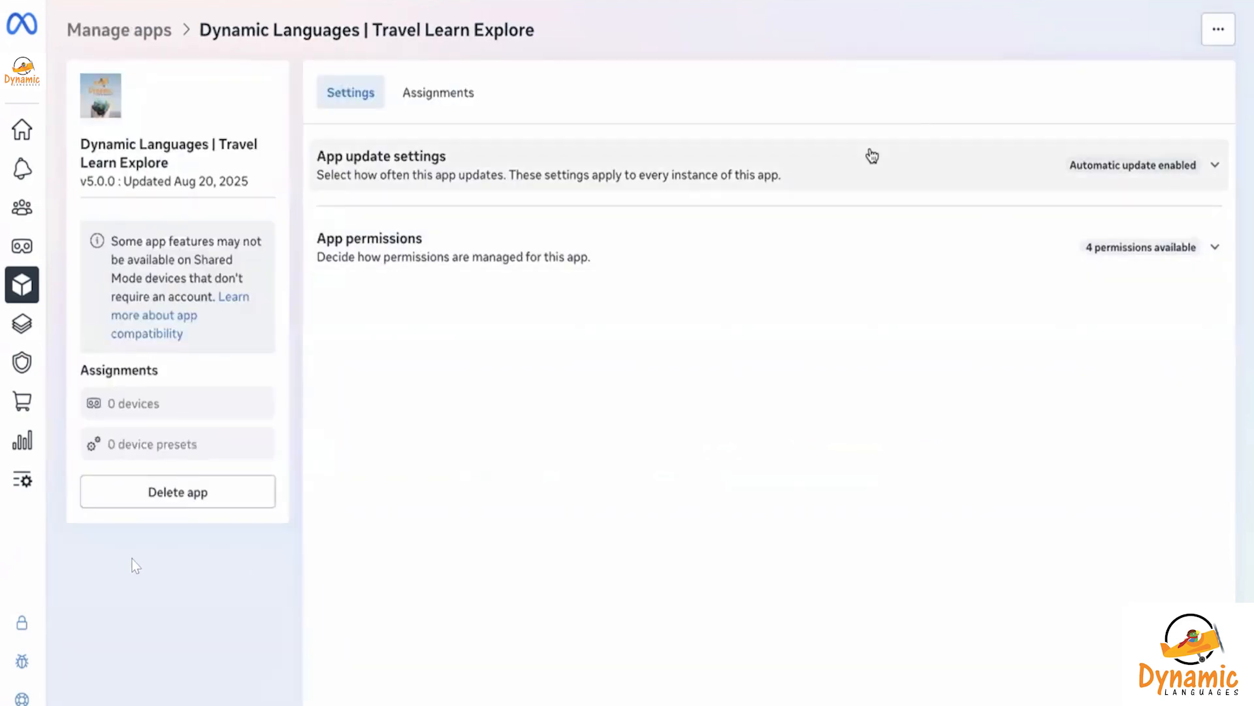
click(903, 160)
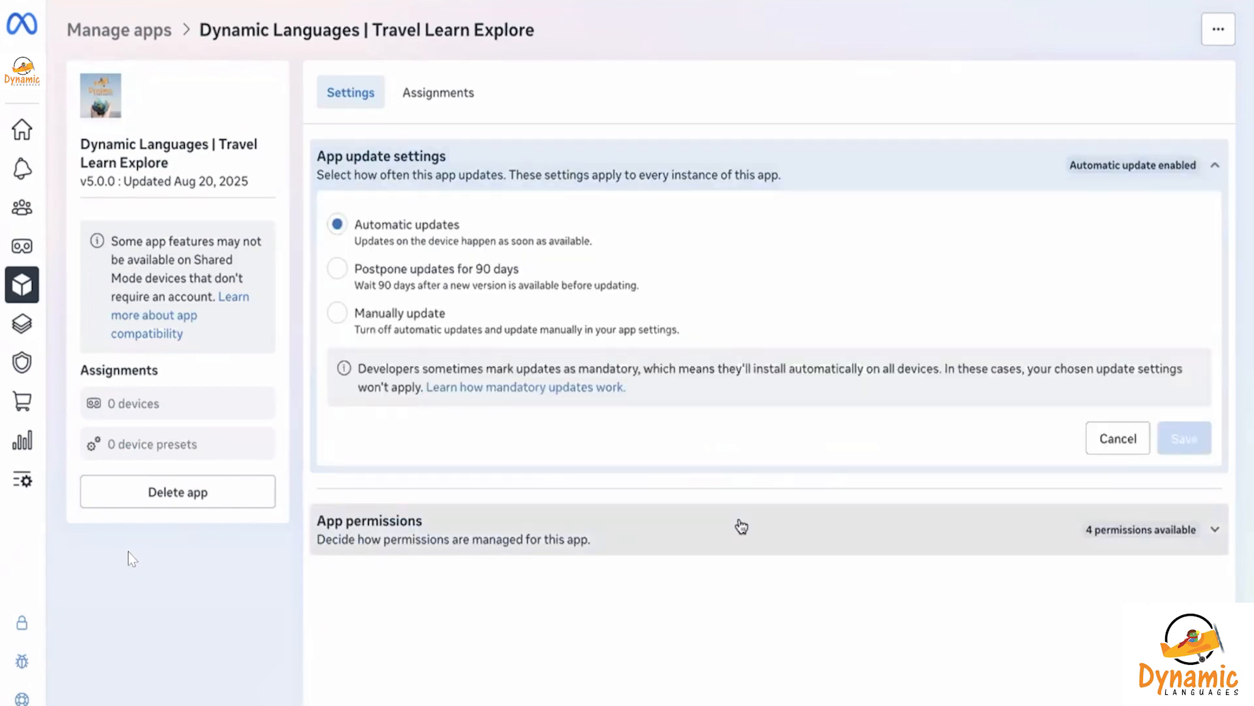
click(740, 524)
scroll(660, 339, down, 2)
scroll(661, 339, up, 2)
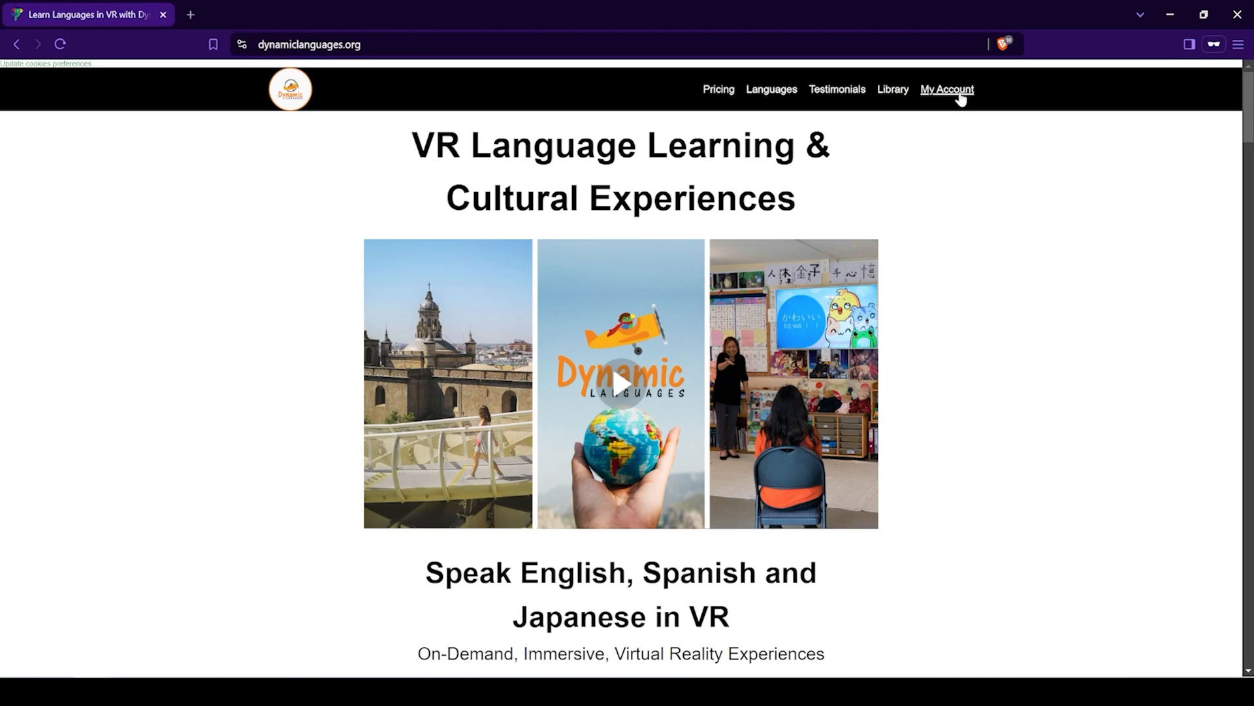
click(961, 92)
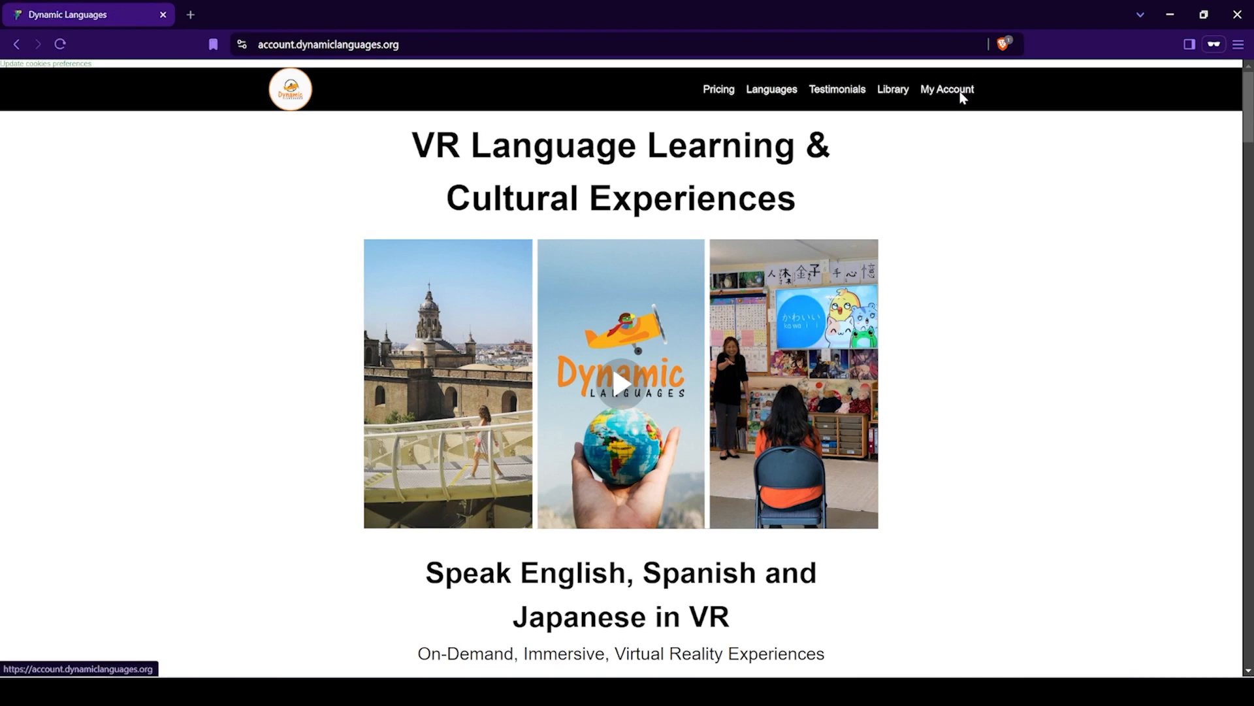